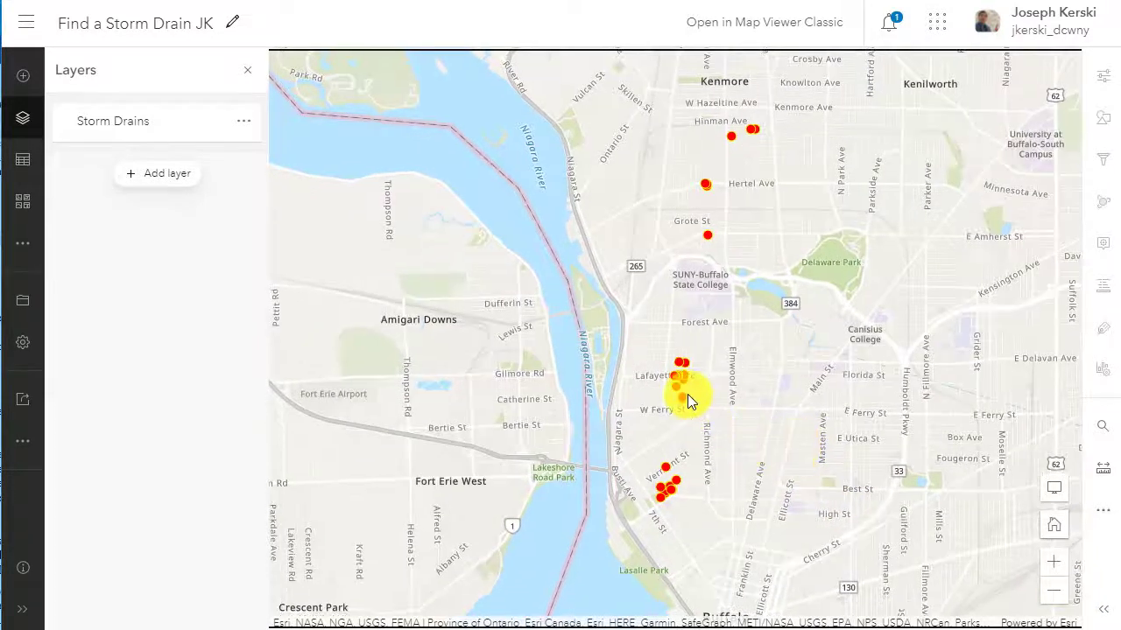
# Open the survey record of the storm drain point just north of W Ferry St and view its attached photo.
pyautogui.click(684, 396)
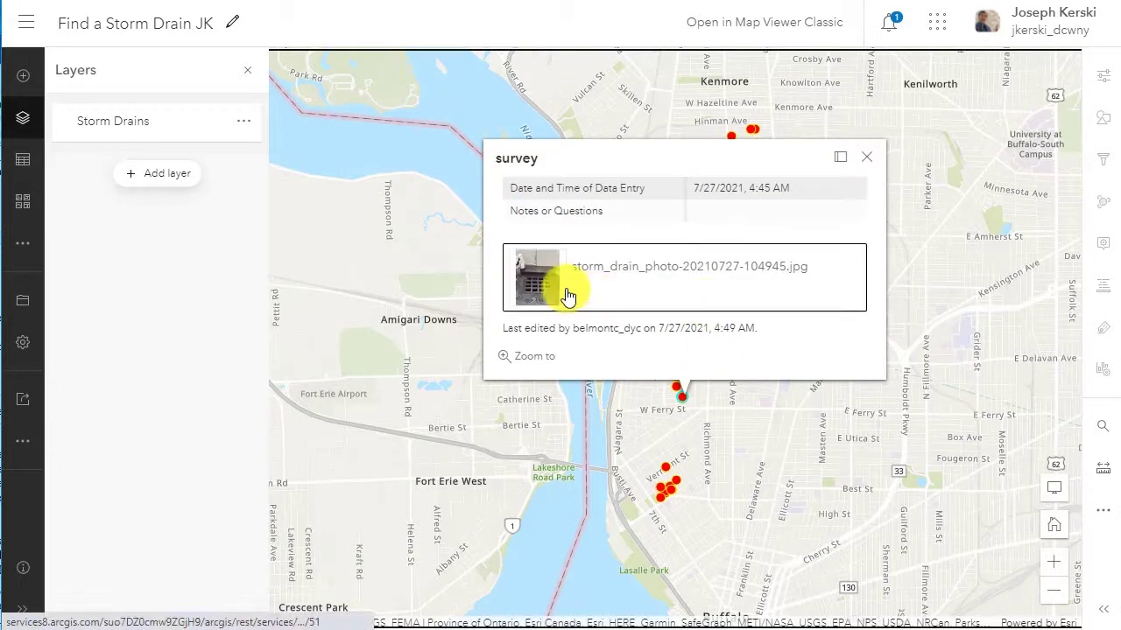
pyautogui.click(553, 290)
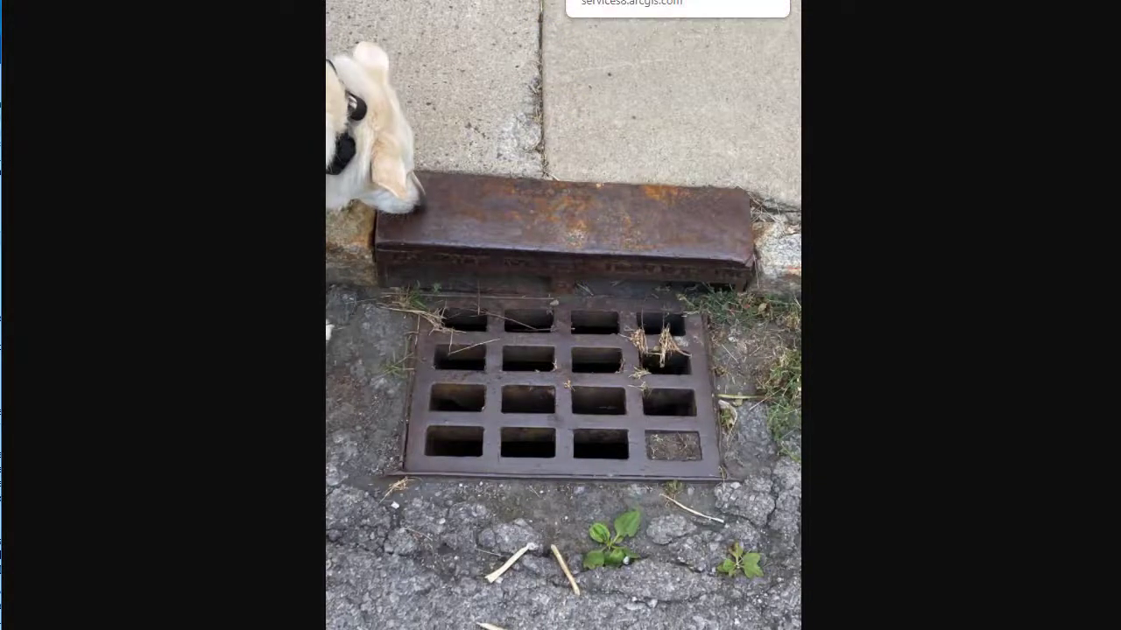
pyautogui.hotkey('ctrl', 'w')
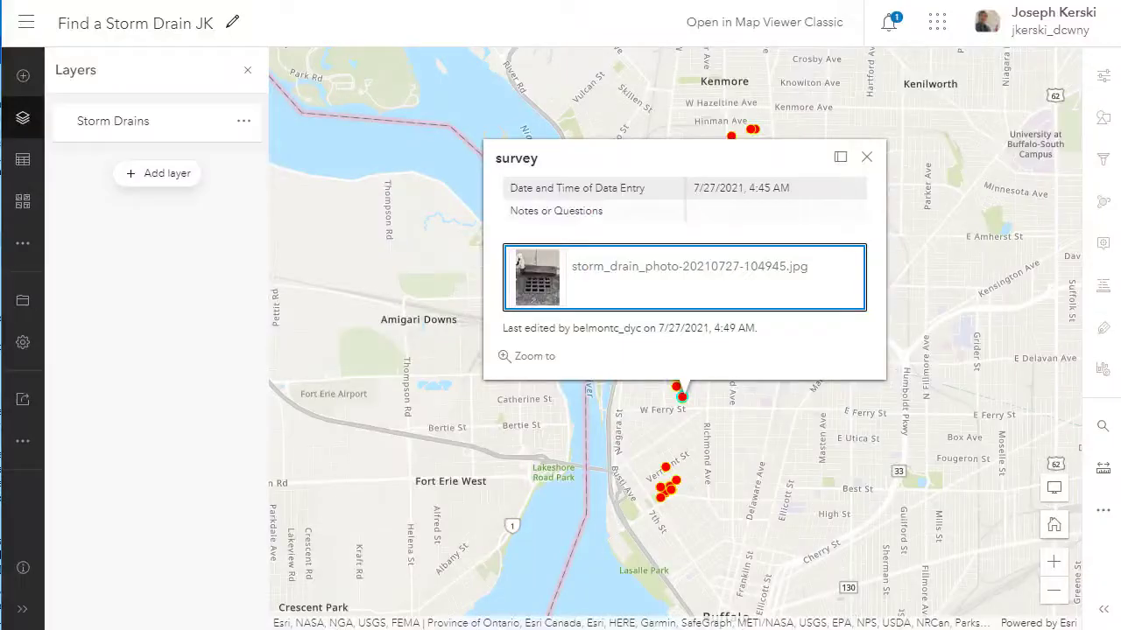
# View the photo attached to the survey point in the cluster near 7th St, docking its pop-up before closing it.
pyautogui.click(668, 491)
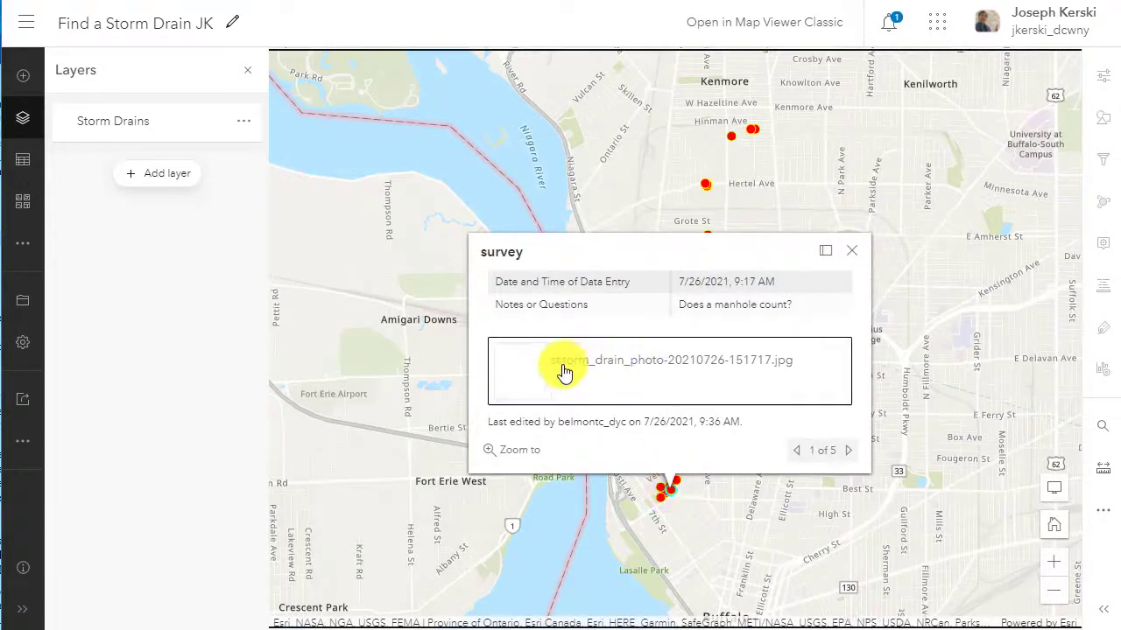
pyautogui.click(533, 373)
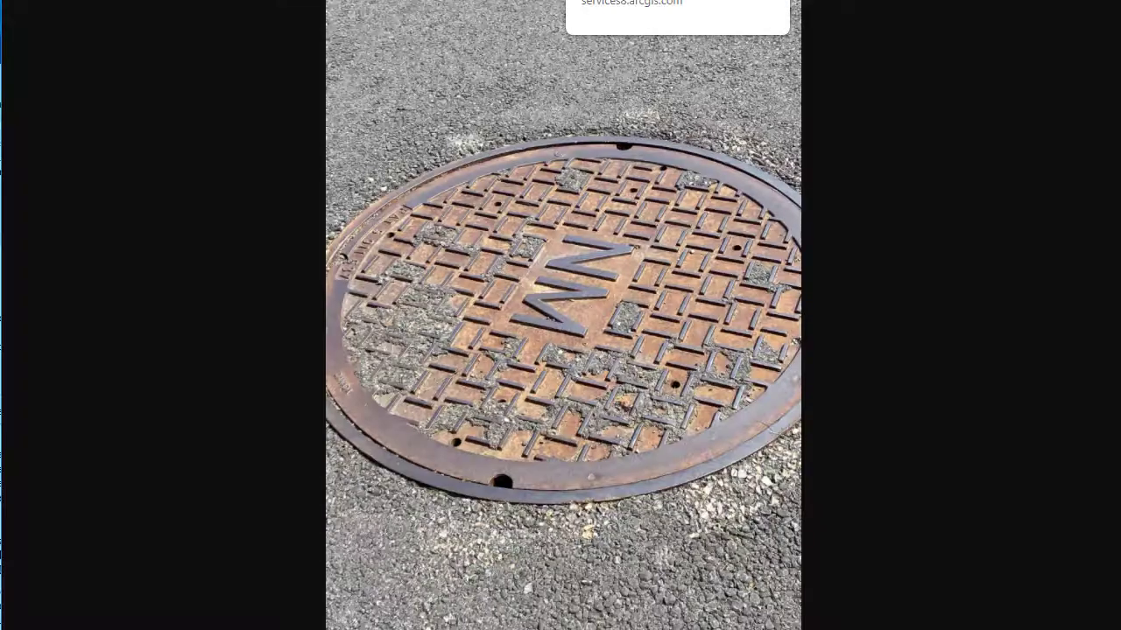
pyautogui.click(760, 0)
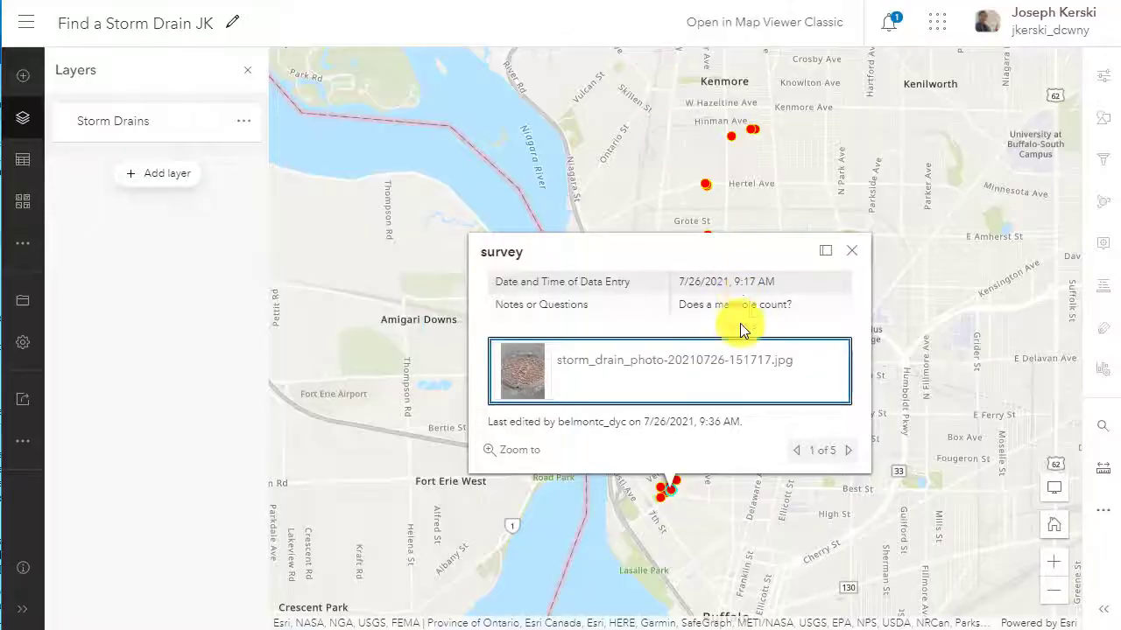
pyautogui.click(848, 252)
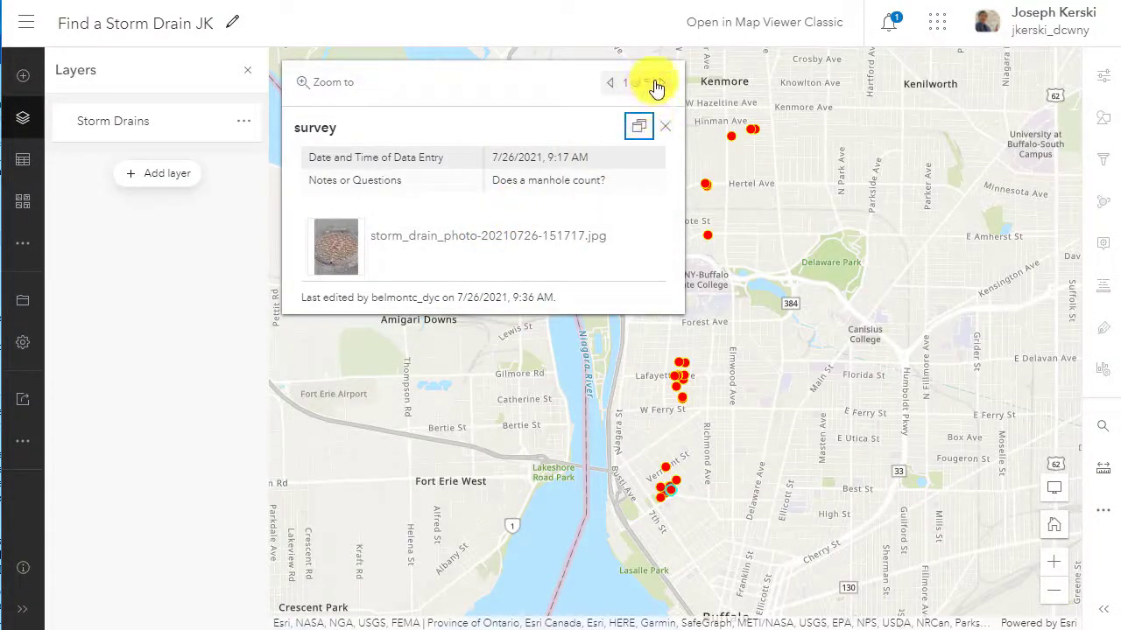
pyautogui.click(666, 131)
# Examine how the storm drain points are distributed from Hinman Ave south to the cluster around Lafayette Ave.
pyautogui.scroll(-2, 731, 432)
pyautogui.scroll(2, 727, 433)
pyautogui.moveTo(727, 353); pyautogui.dragTo(724, 412)
pyautogui.scroll(2, 727, 286)
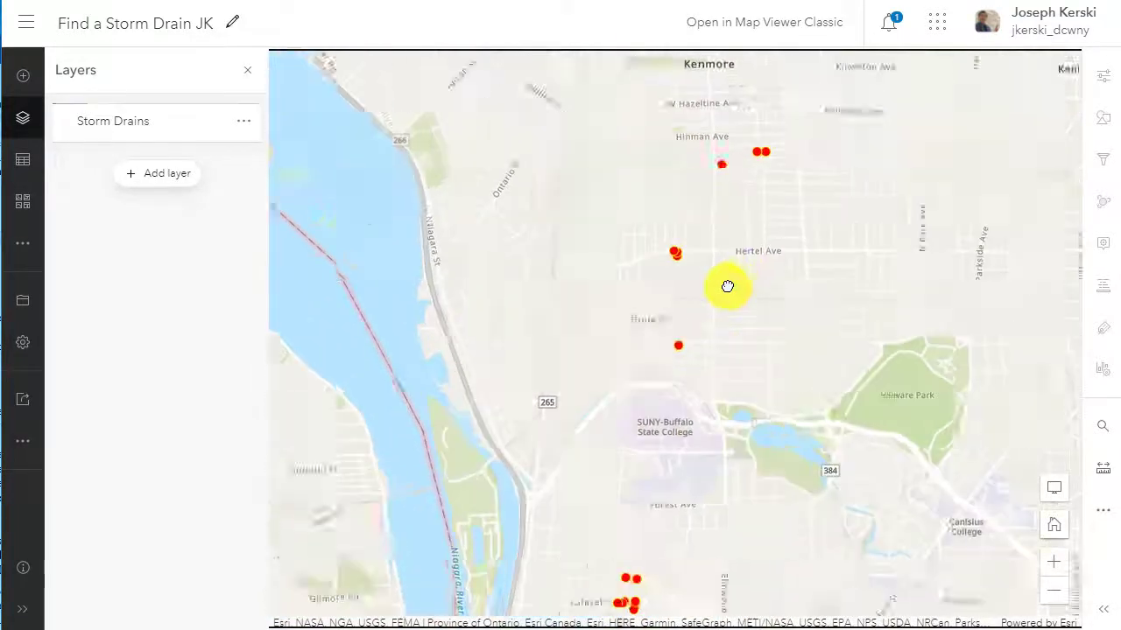
pyautogui.moveTo(728, 285); pyautogui.dragTo(739, 217)
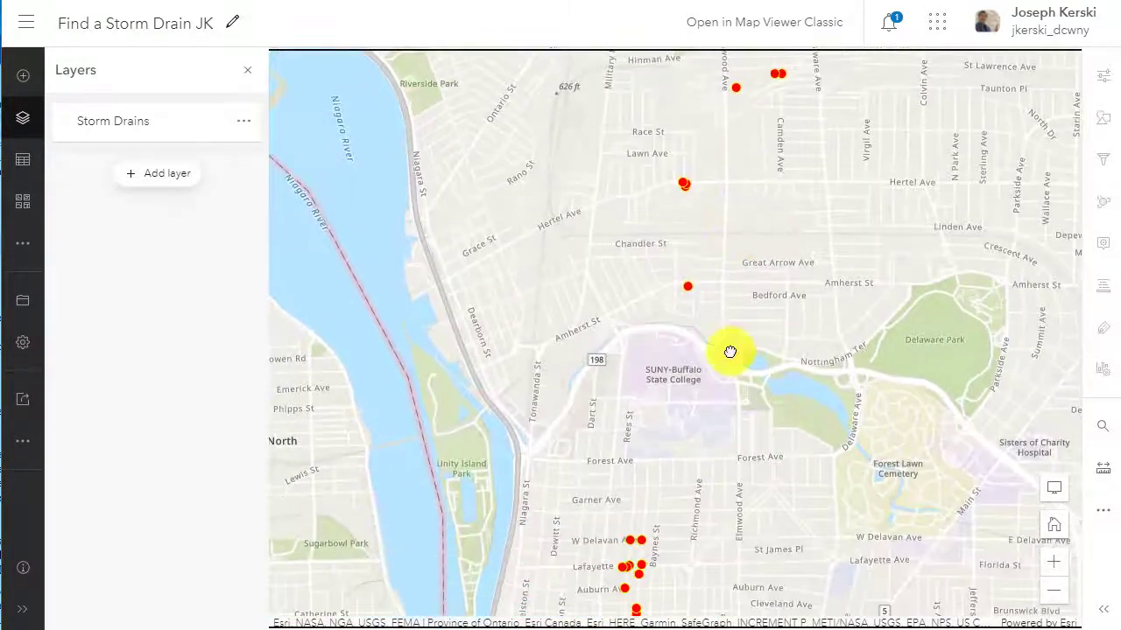
pyautogui.scroll(3, 703, 293)
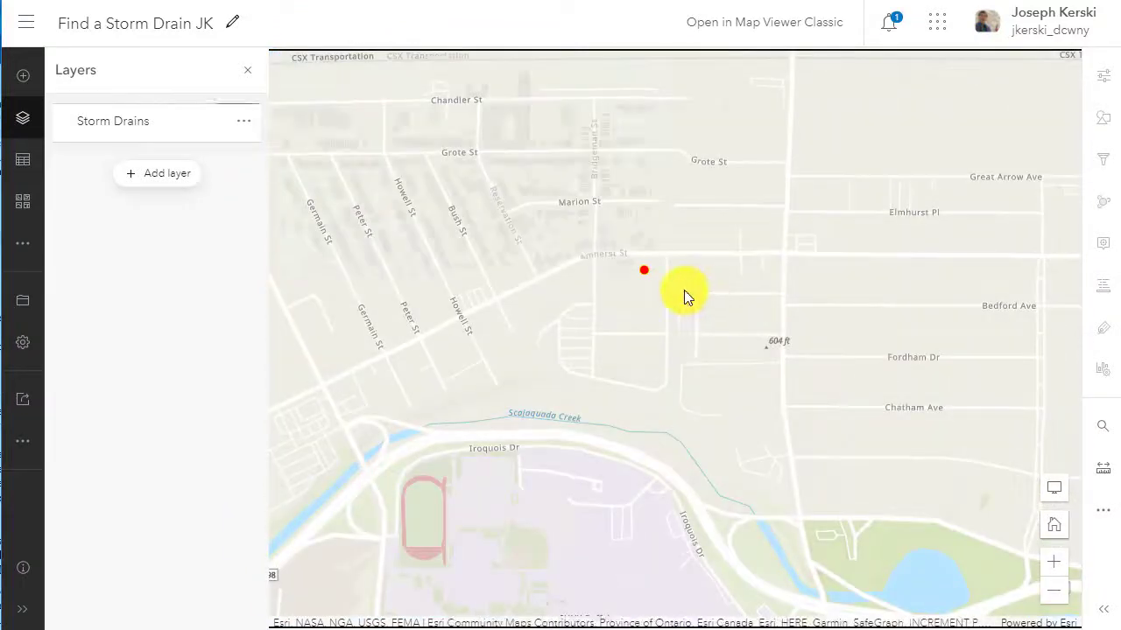
pyautogui.scroll(-1, 684, 290)
pyautogui.moveTo(688, 332); pyautogui.dragTo(703, 170)
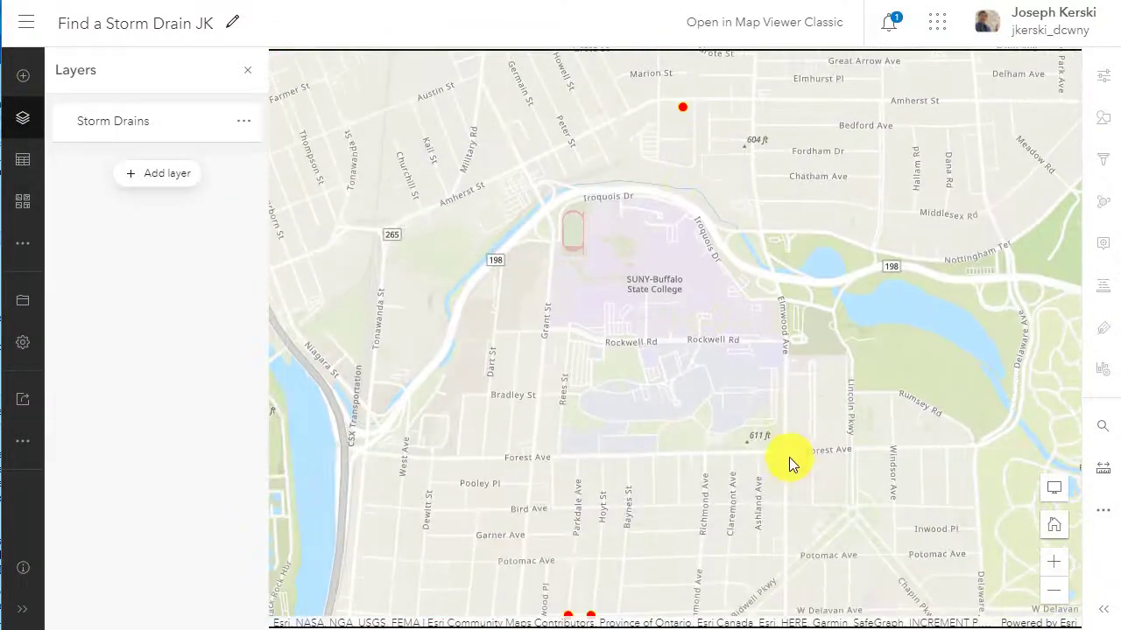
pyautogui.moveTo(793, 478); pyautogui.dragTo(773, 200)
pyautogui.scroll(2, 709, 412)
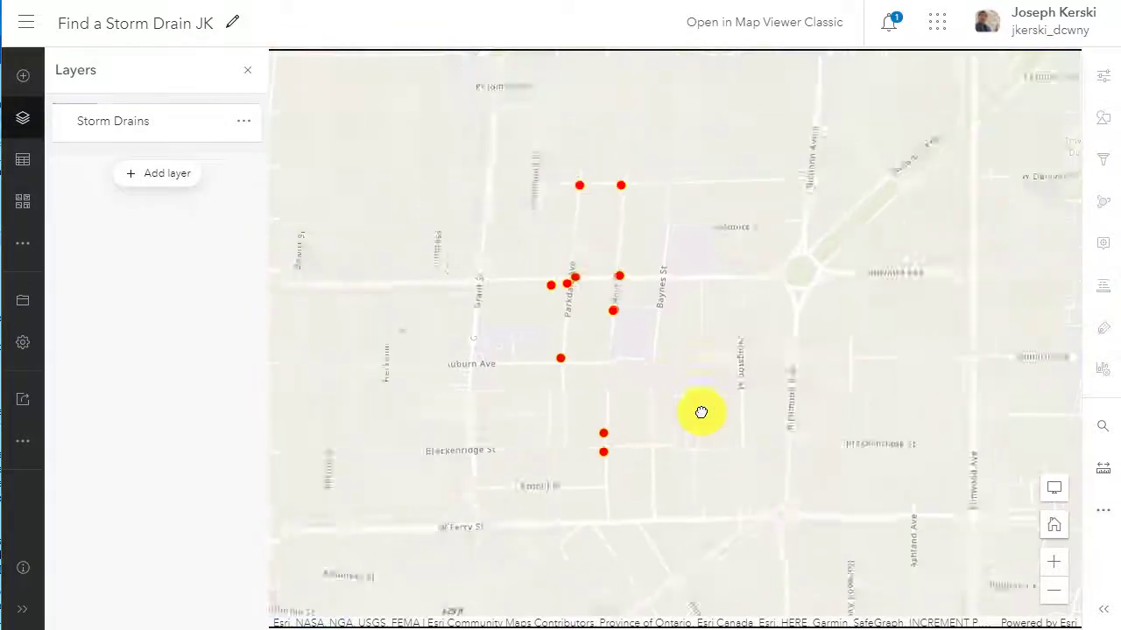
pyautogui.moveTo(551, 305); pyautogui.dragTo(612, 362)
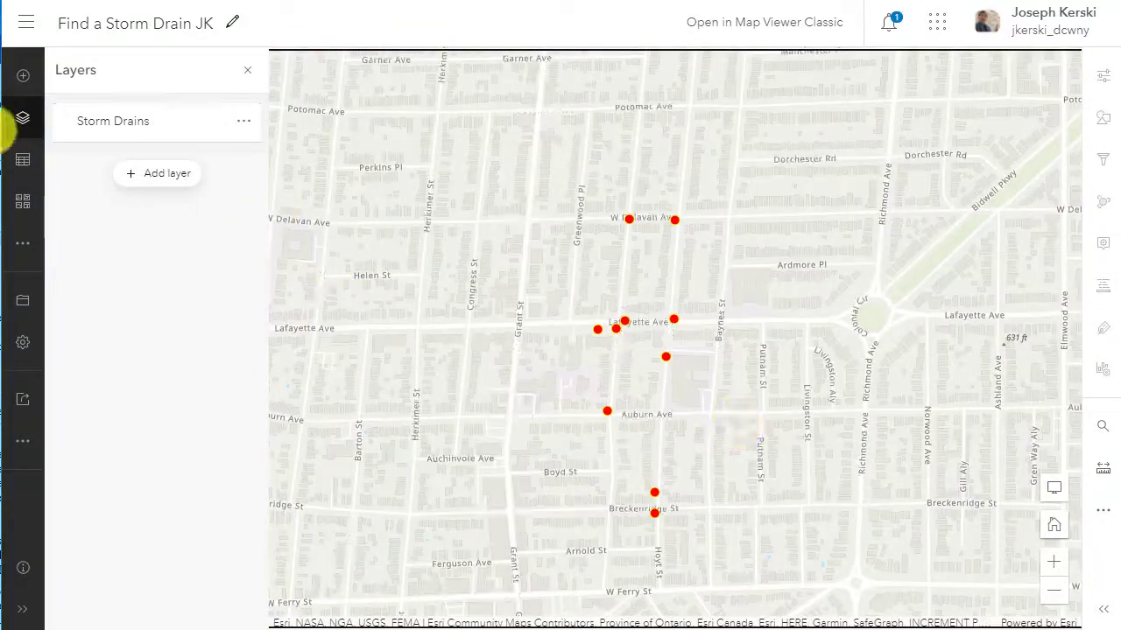
# Change the map's basemap to Imagery.
pyautogui.click(14, 122)
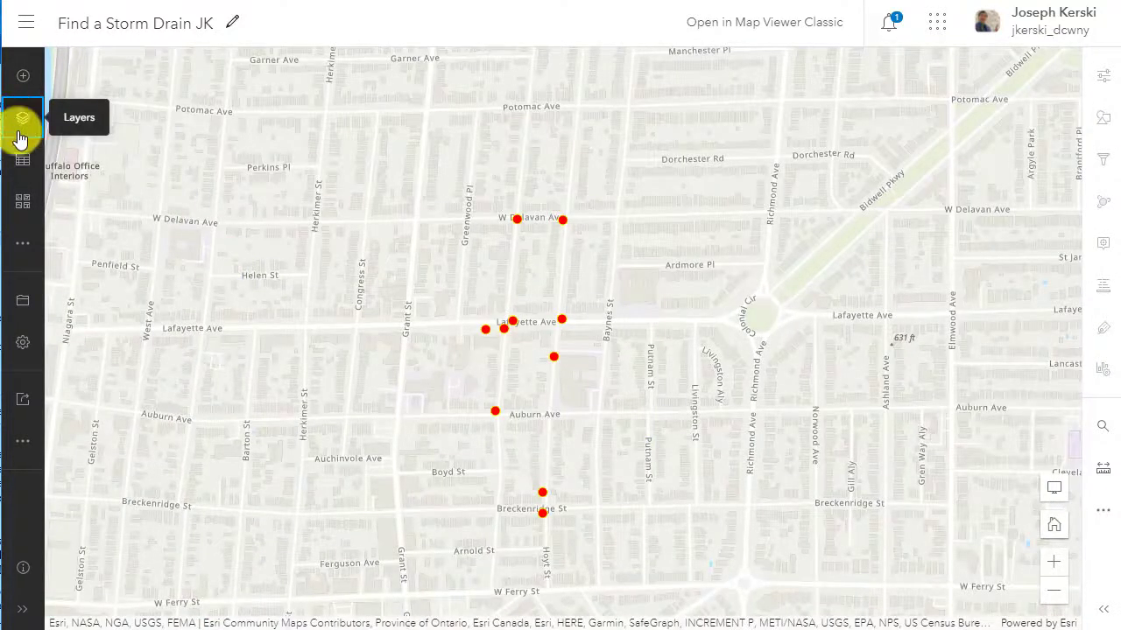
pyautogui.click(15, 123)
pyautogui.click(21, 207)
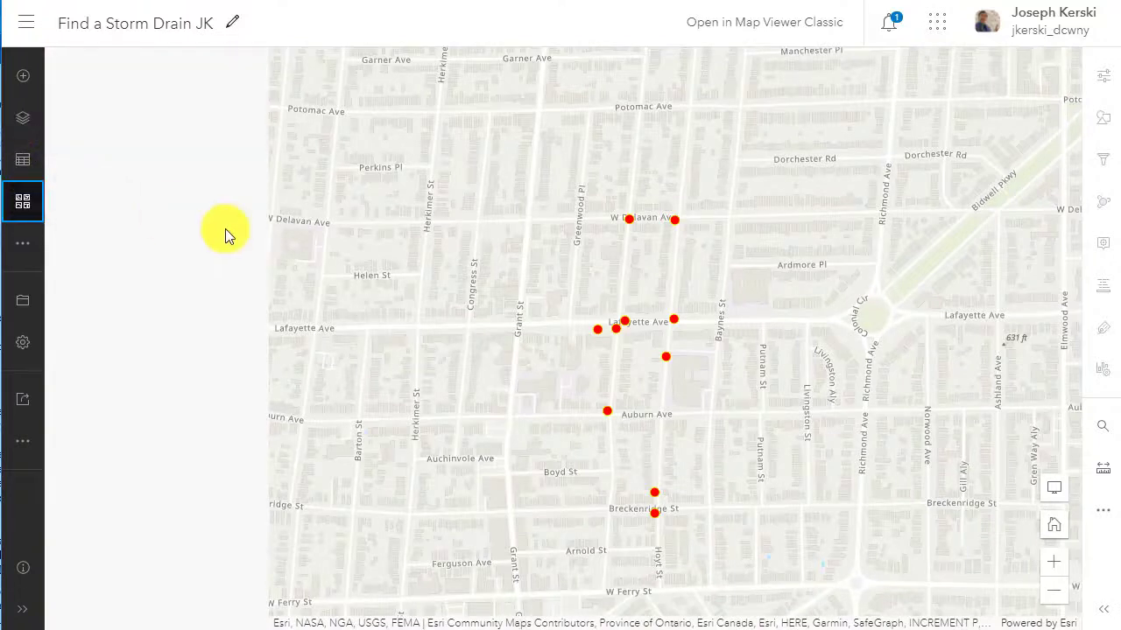
pyautogui.click(149, 145)
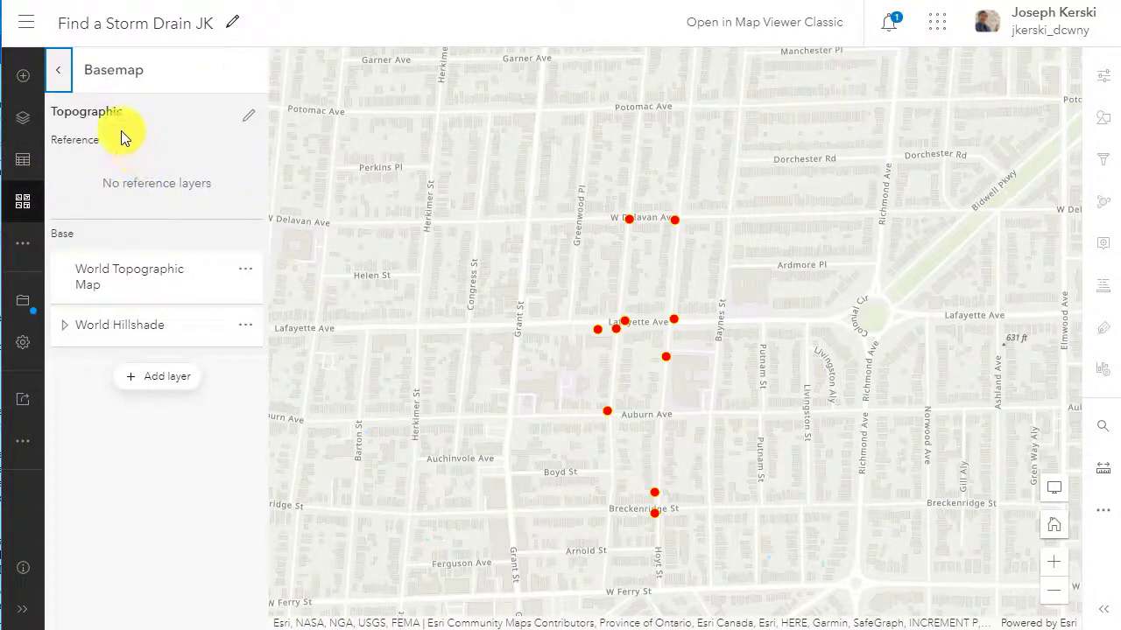
pyautogui.click(60, 72)
pyautogui.click(108, 196)
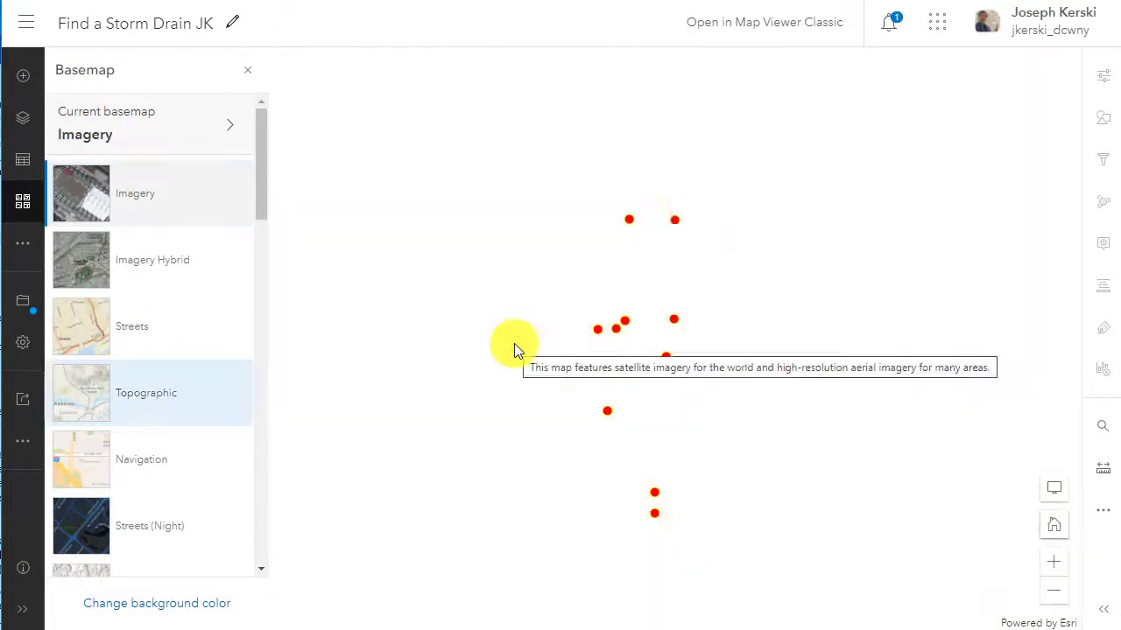
# Inspect the storm drain point on the street beside the large flat-roofed building, including its attached photo, and close its record.
pyautogui.scroll(4, 671, 365)
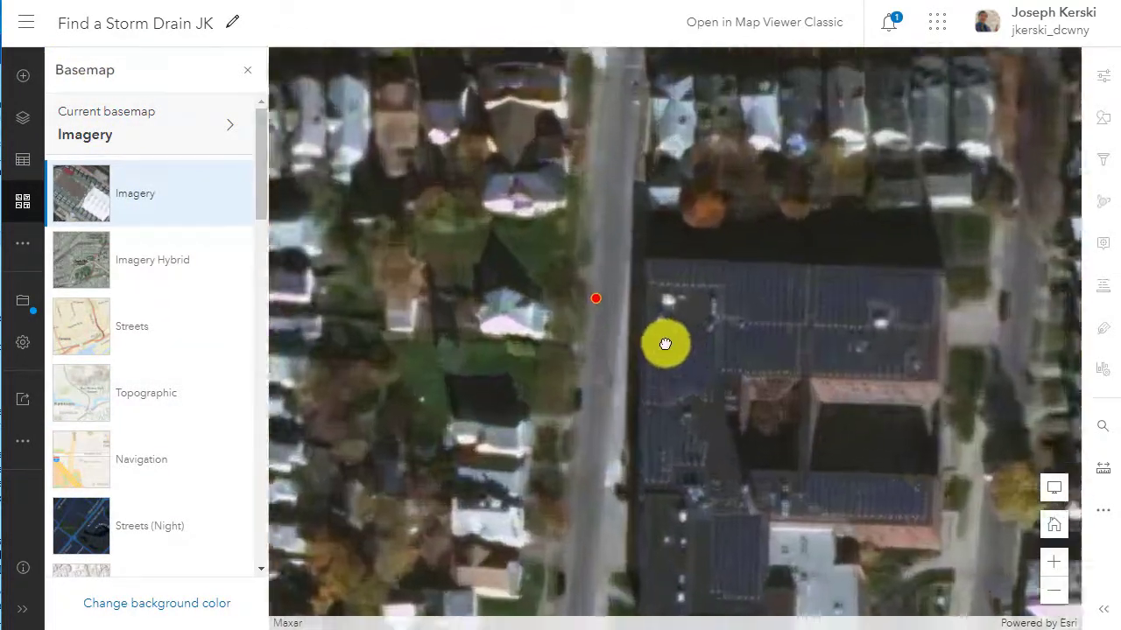
pyautogui.scroll(1, 665, 344)
pyautogui.moveTo(675, 358); pyautogui.dragTo(735, 384)
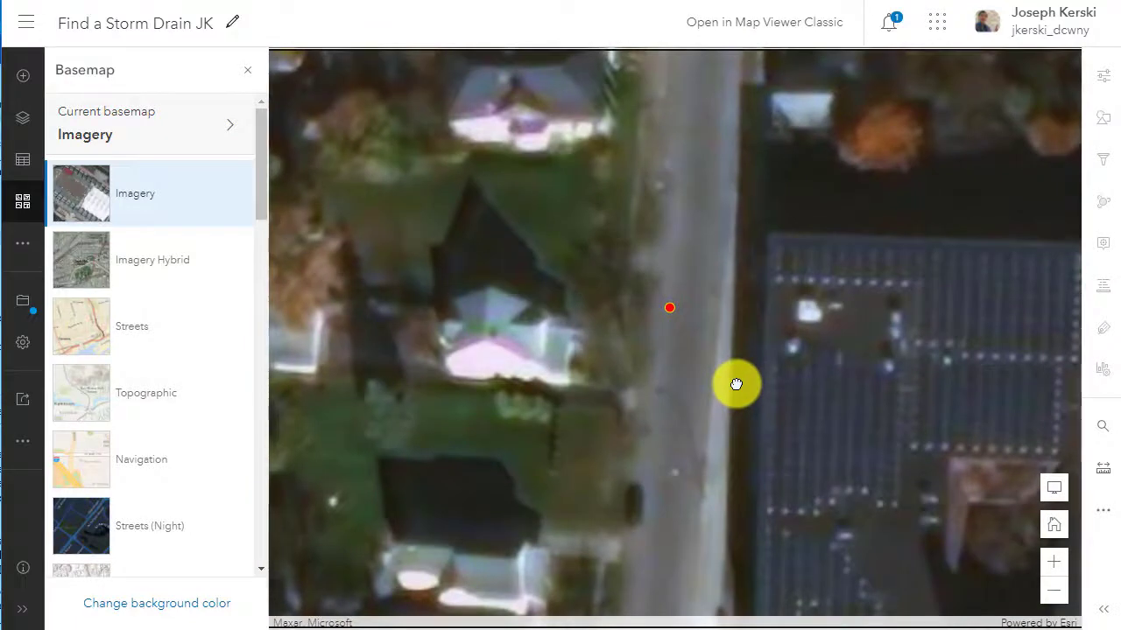
pyautogui.click(671, 311)
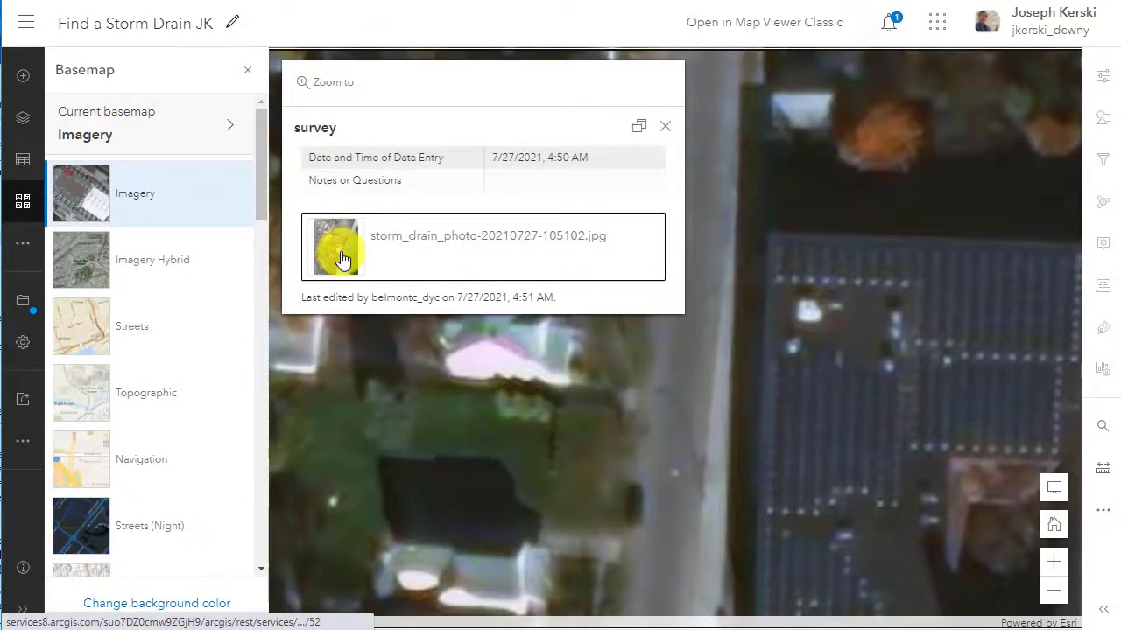
pyautogui.click(337, 251)
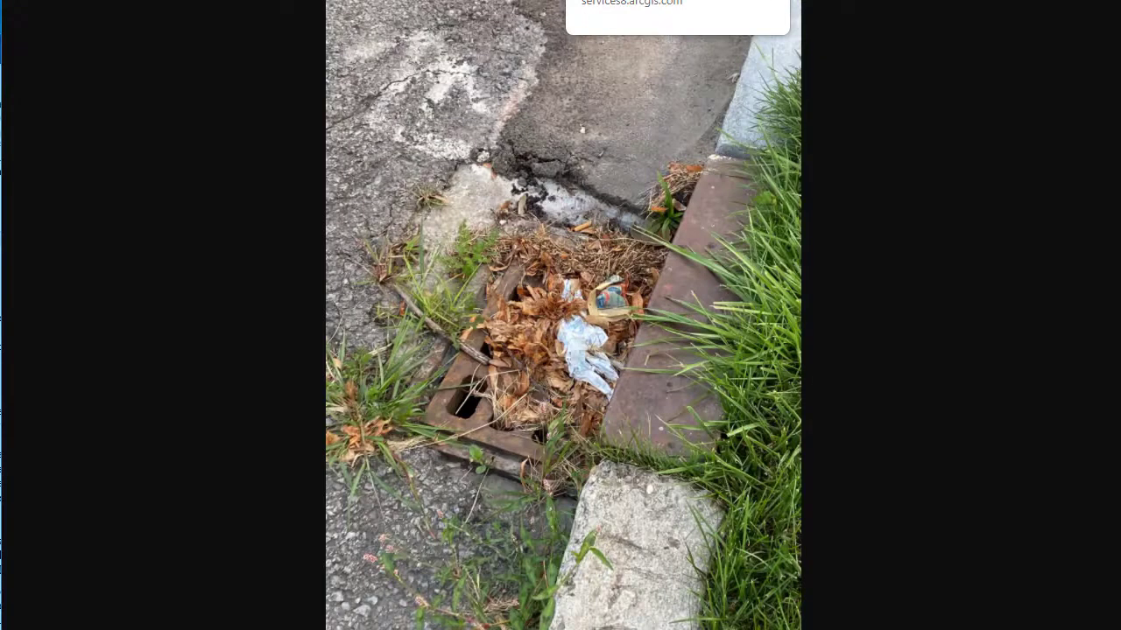
pyautogui.click(643, 0)
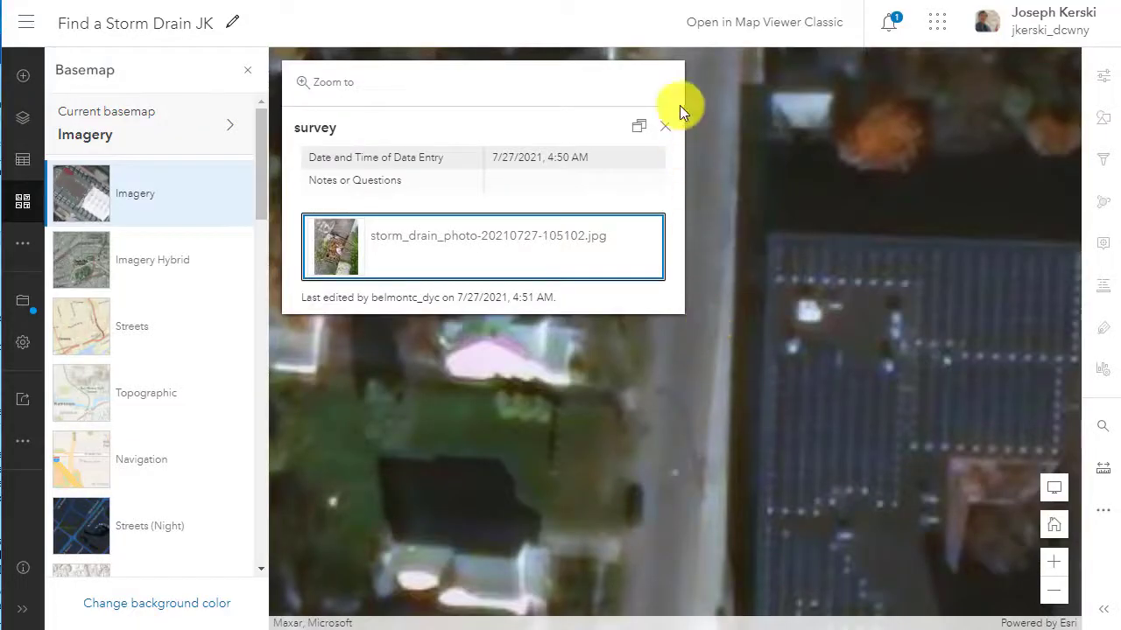
pyautogui.click(665, 126)
# Check the survey record of the storm drain point just south of the traffic circle in the southern cluster.
pyautogui.scroll(-5, 695, 313)
pyautogui.scroll(-3, 695, 313)
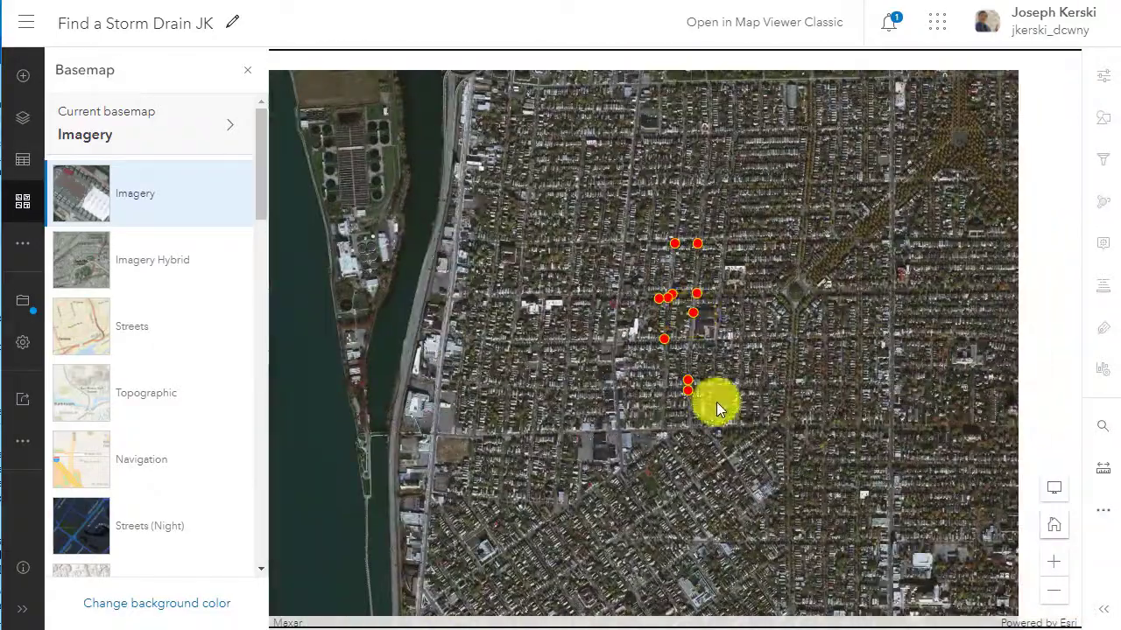
pyautogui.moveTo(716, 401); pyautogui.dragTo(760, 190)
pyautogui.moveTo(779, 419); pyautogui.dragTo(771, 250)
pyautogui.scroll(3, 665, 385)
pyautogui.moveTo(568, 399); pyautogui.dragTo(652, 210)
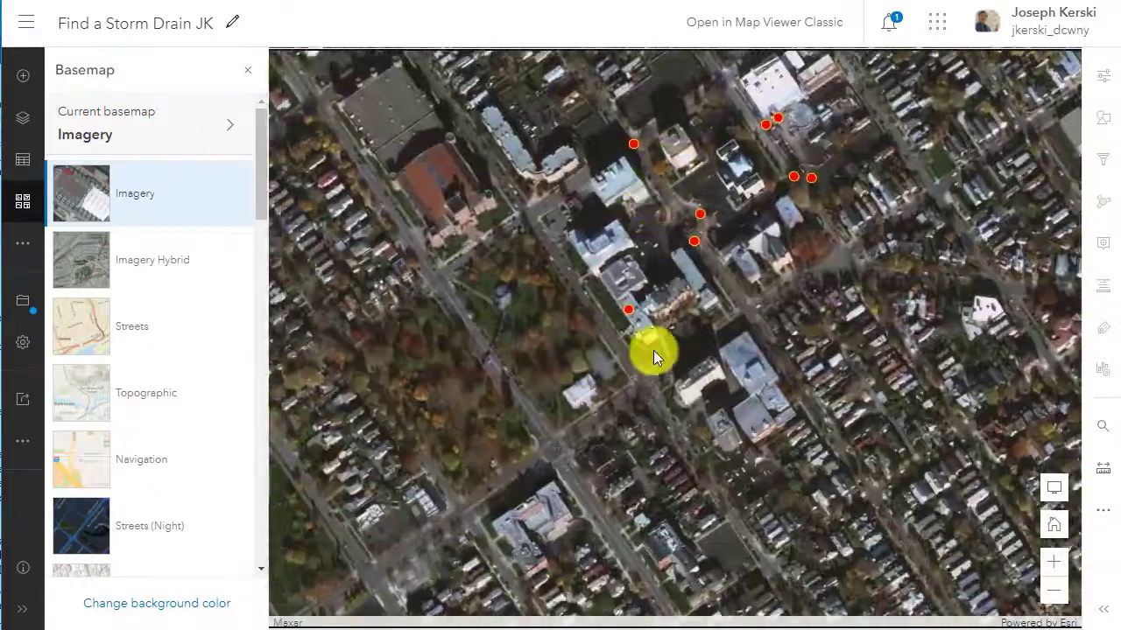
pyautogui.click(695, 243)
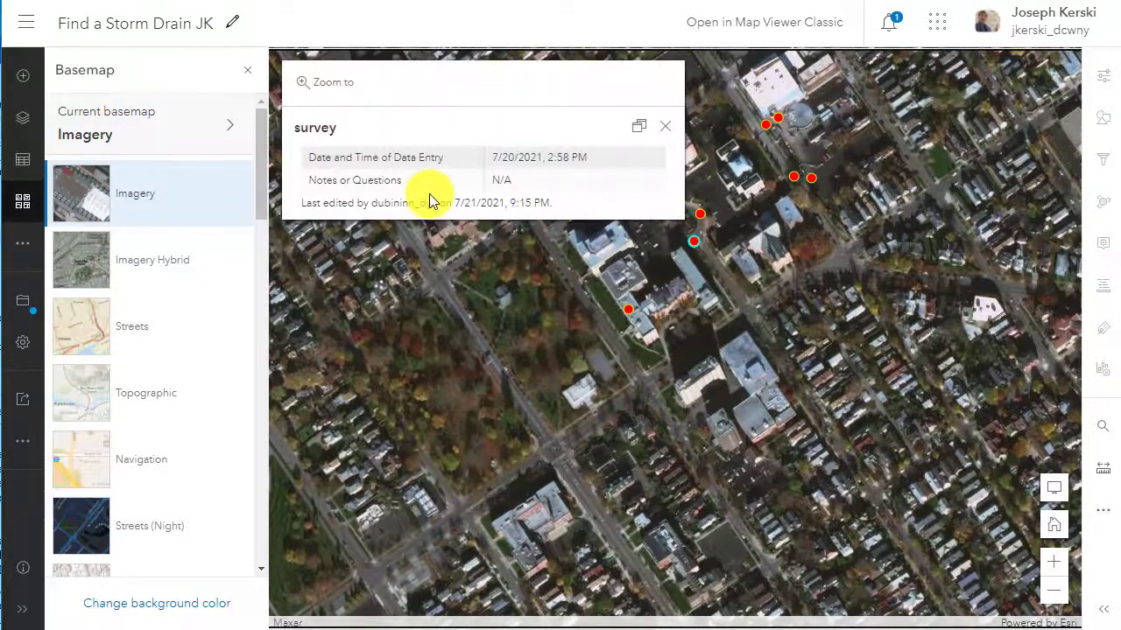
pyautogui.click(665, 126)
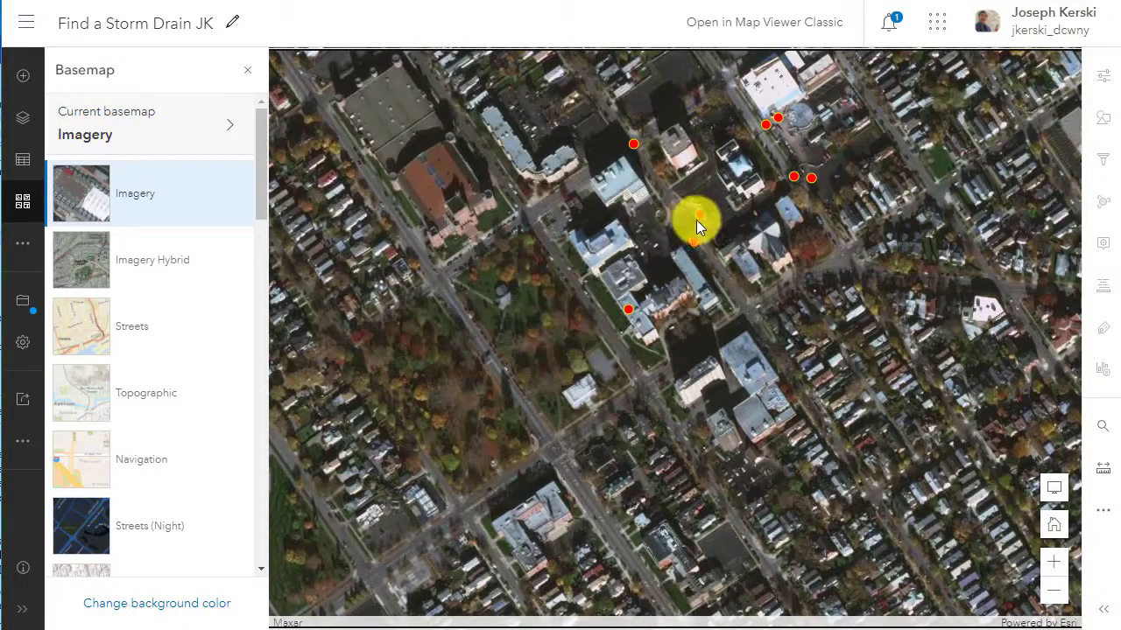
# View the photo attached to the storm drain point on the northeast edge of the traffic circle and close its record.
pyautogui.click(699, 217)
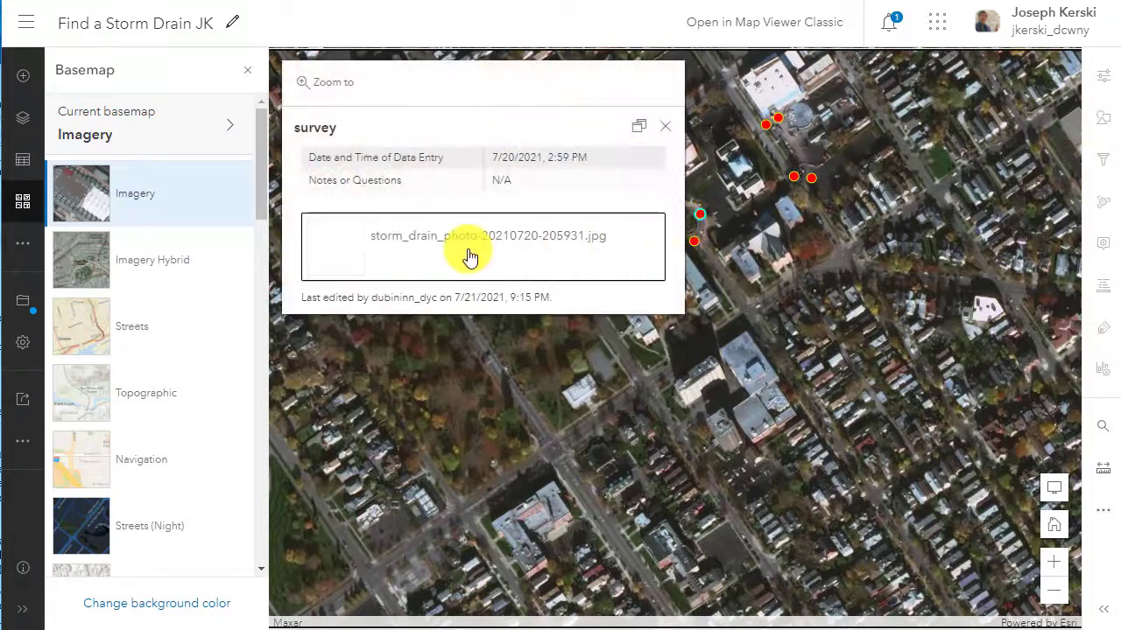
pyautogui.click(325, 249)
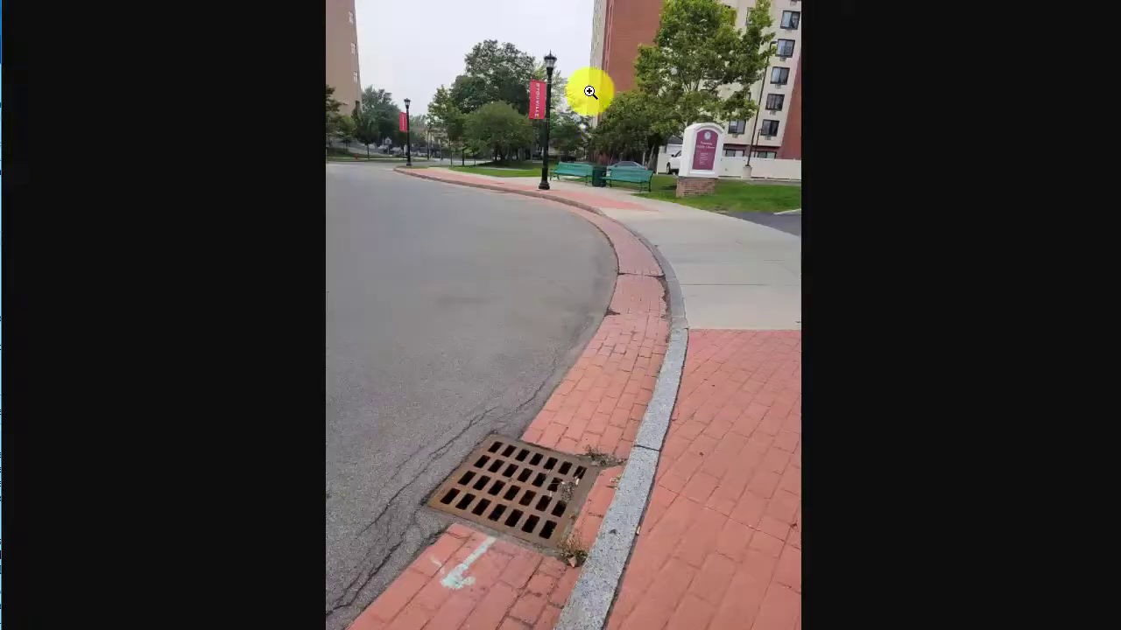
pyautogui.click(744, 1)
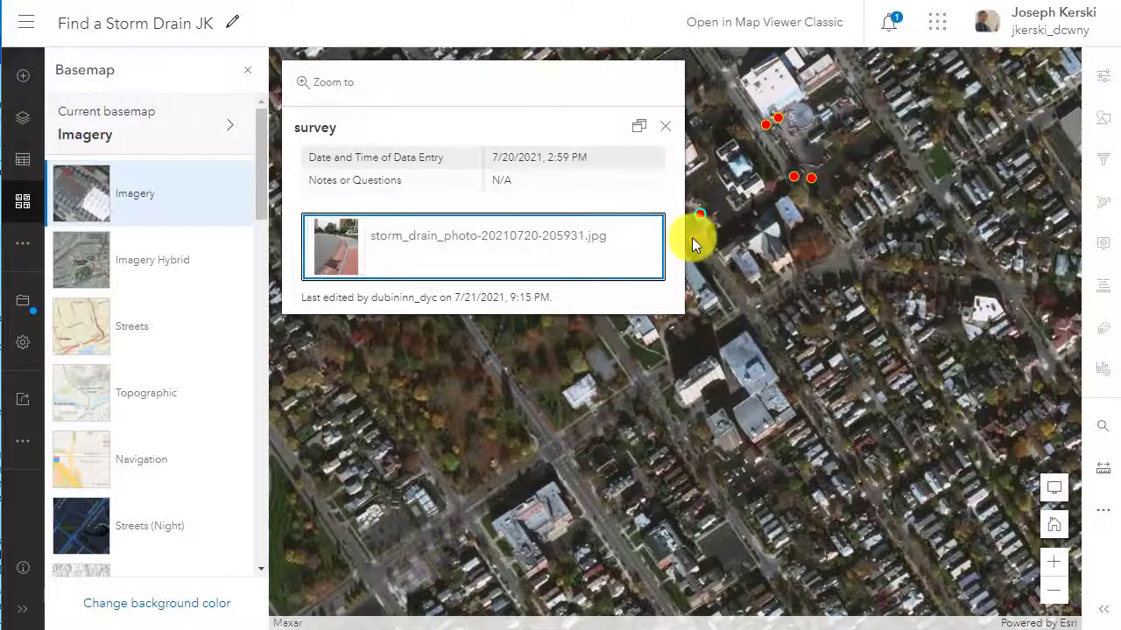
pyautogui.click(666, 128)
pyautogui.click(665, 127)
pyautogui.scroll(5, 712, 241)
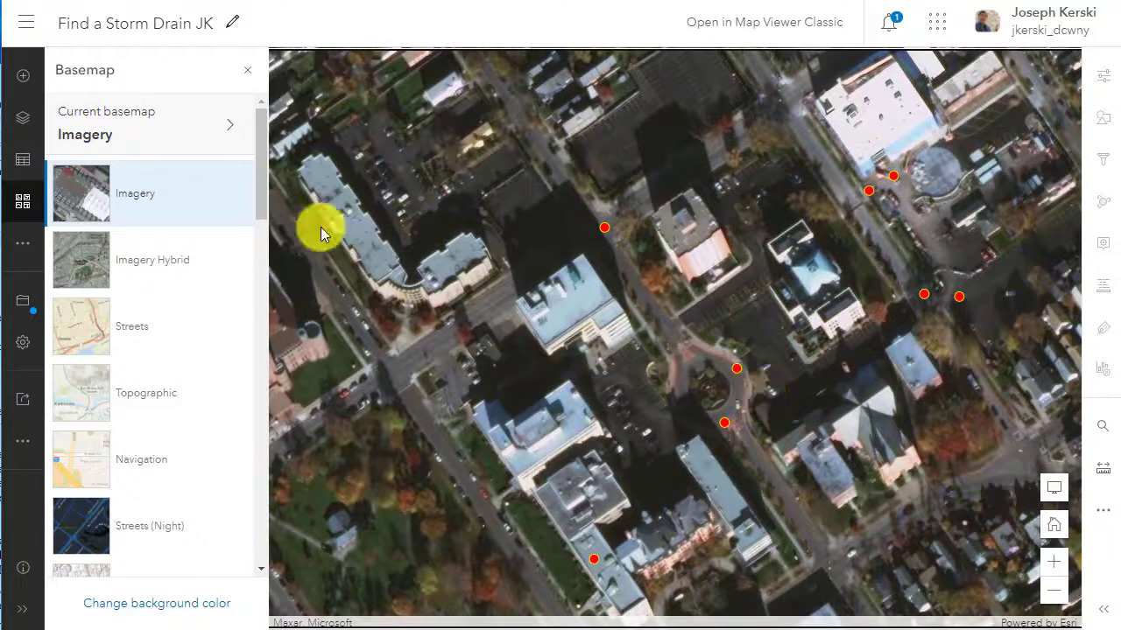
# Set the basemap to Topographic and frame both the Lafayette Ave and Plymouth Ave clusters of storm drain points.
pyautogui.click(152, 411)
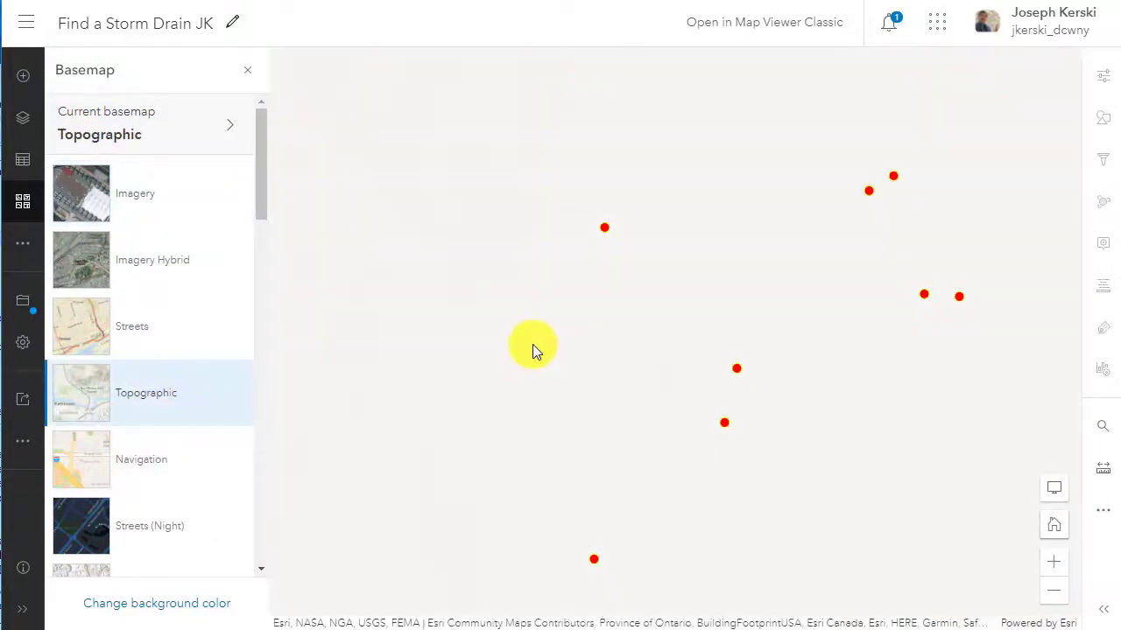
pyautogui.scroll(-2, 532, 344)
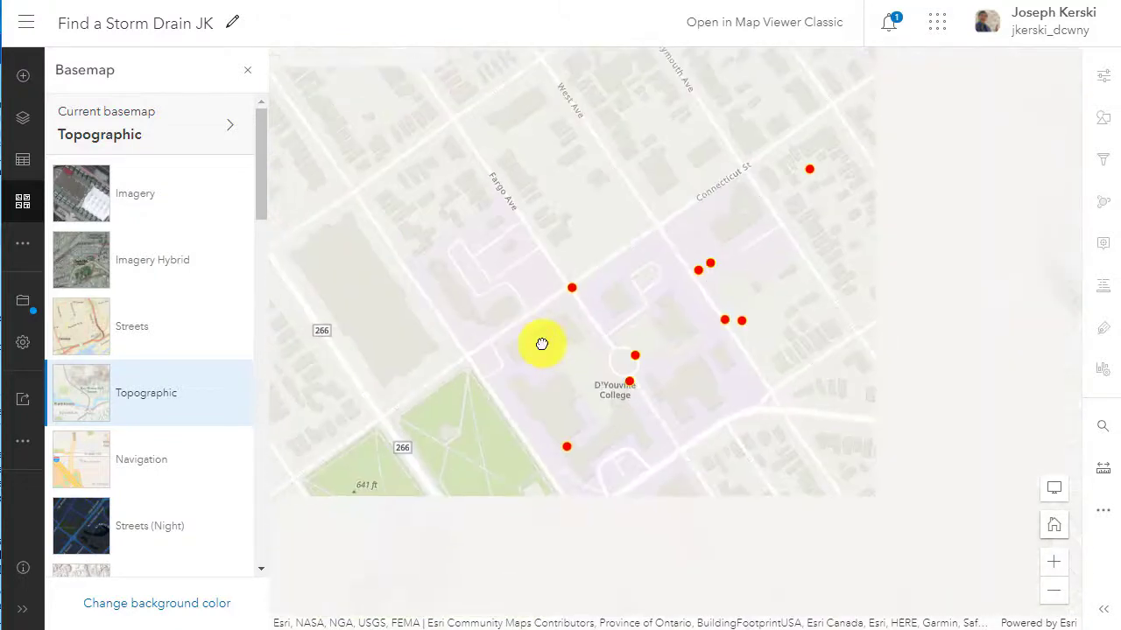
pyautogui.scroll(-3, 542, 343)
pyautogui.moveTo(649, 412)
pyautogui.mouseDown()
pyautogui.moveTo(647, 445)
pyautogui.moveTo(642, 433)
pyautogui.mouseUp()
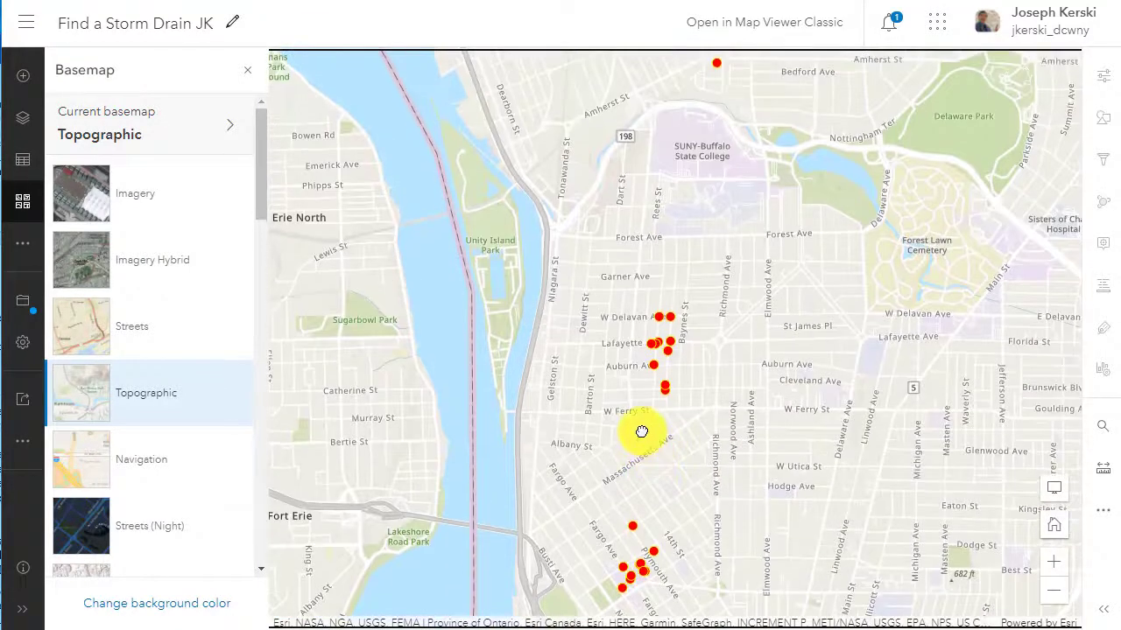
pyautogui.click(249, 70)
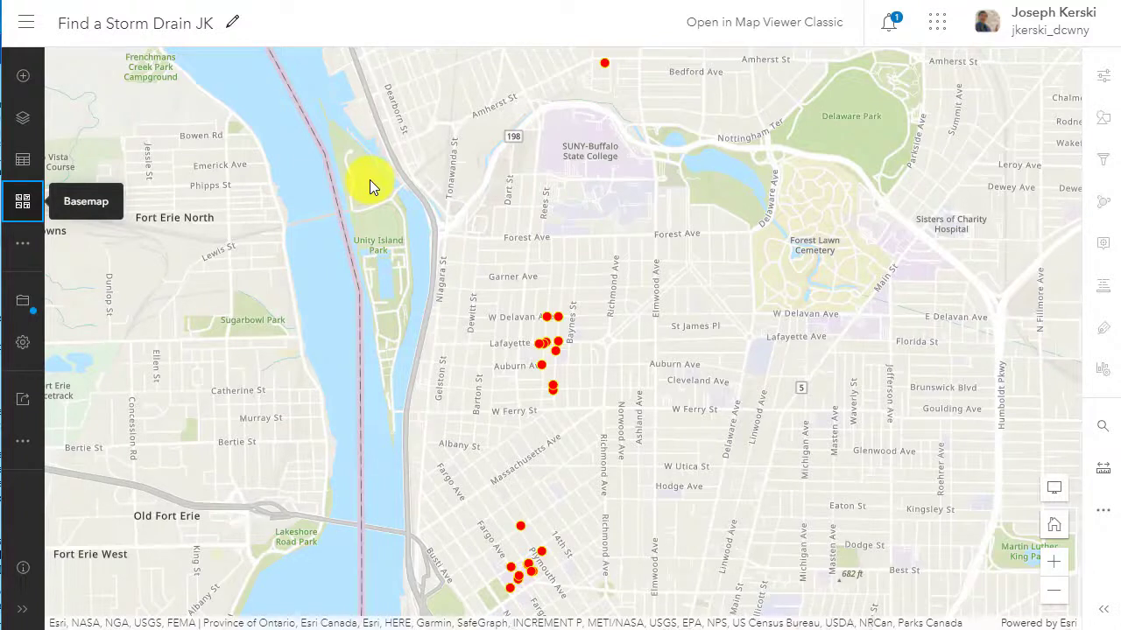
# Browse for layers to add, and search ArcGIS Online for "esri hydro".
pyautogui.click(23, 75)
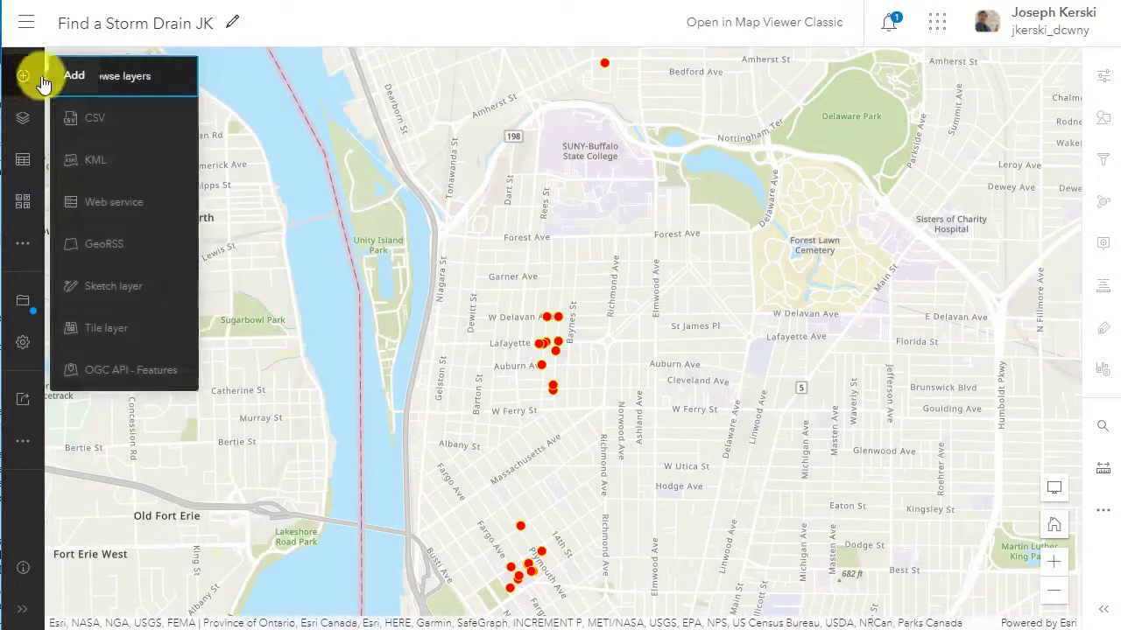
pyautogui.click(113, 88)
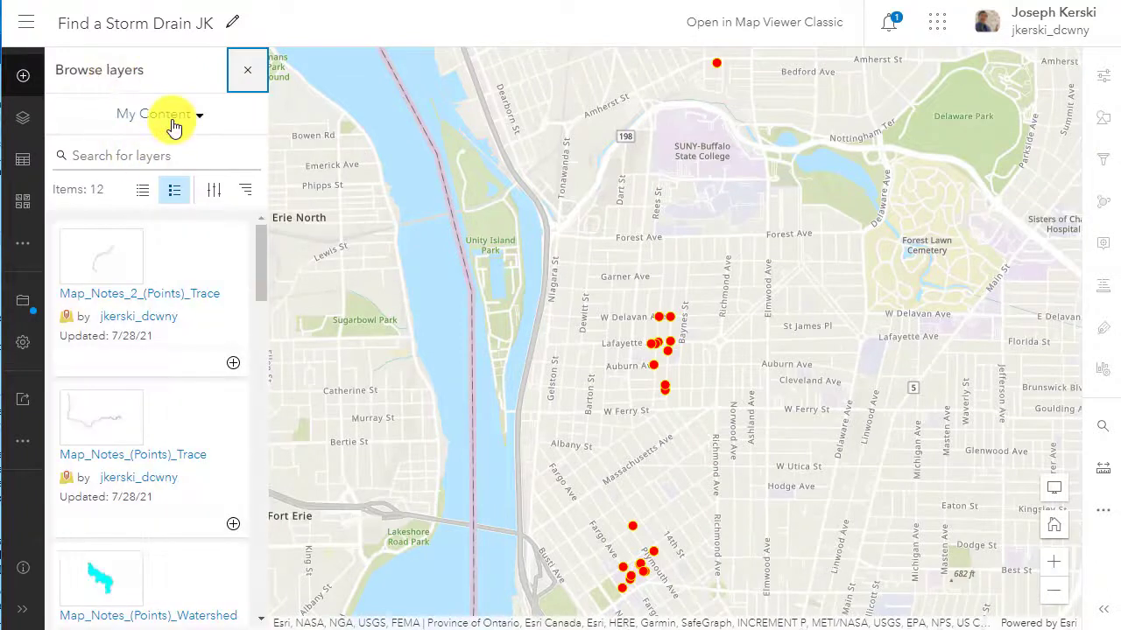
pyautogui.click(171, 123)
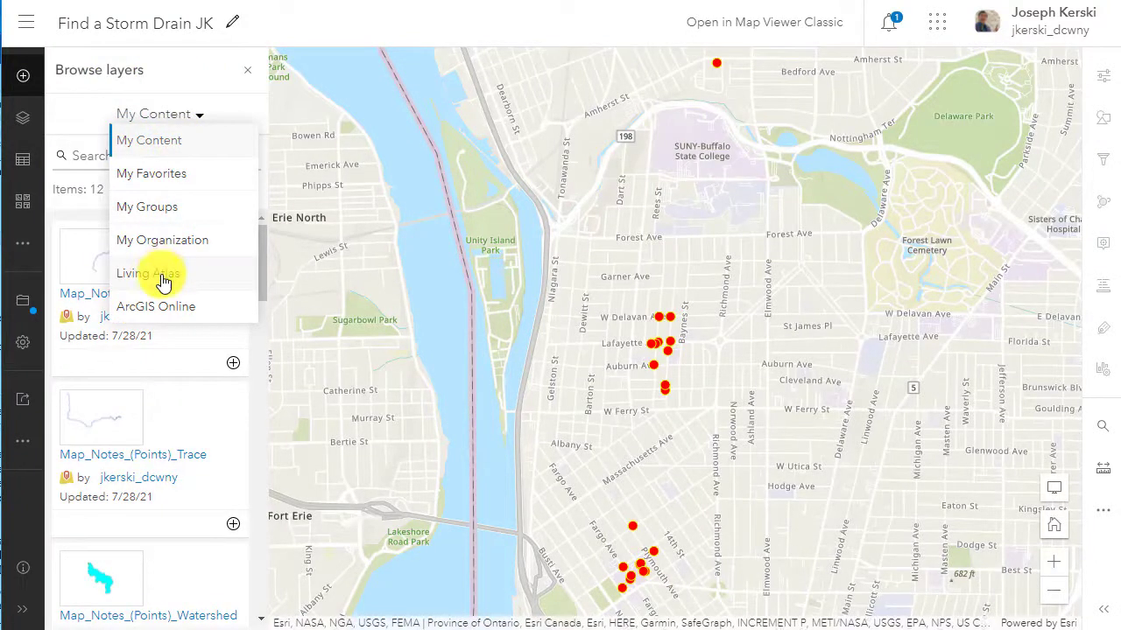
pyautogui.click(162, 309)
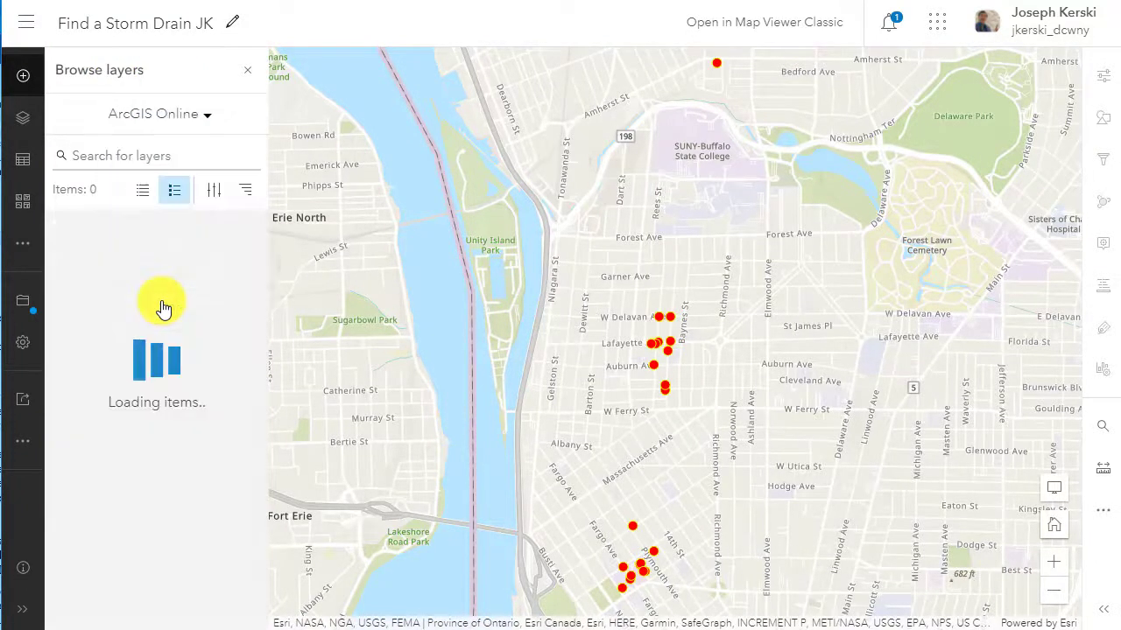
pyautogui.click(157, 155)
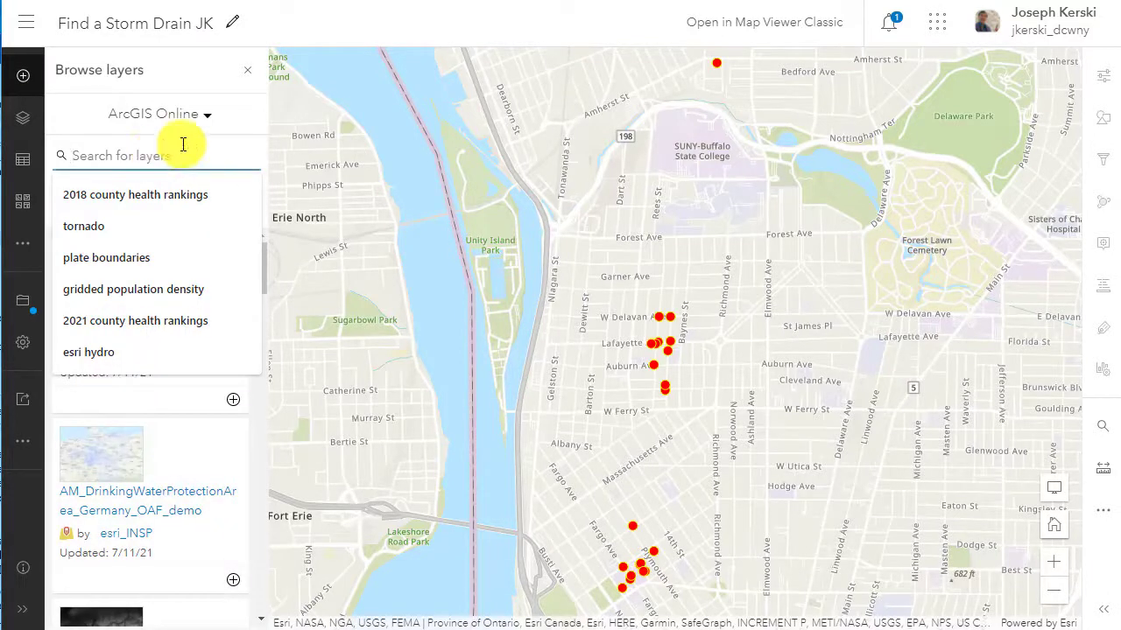
pyautogui.write('esri hydro')
pyautogui.press('Return')
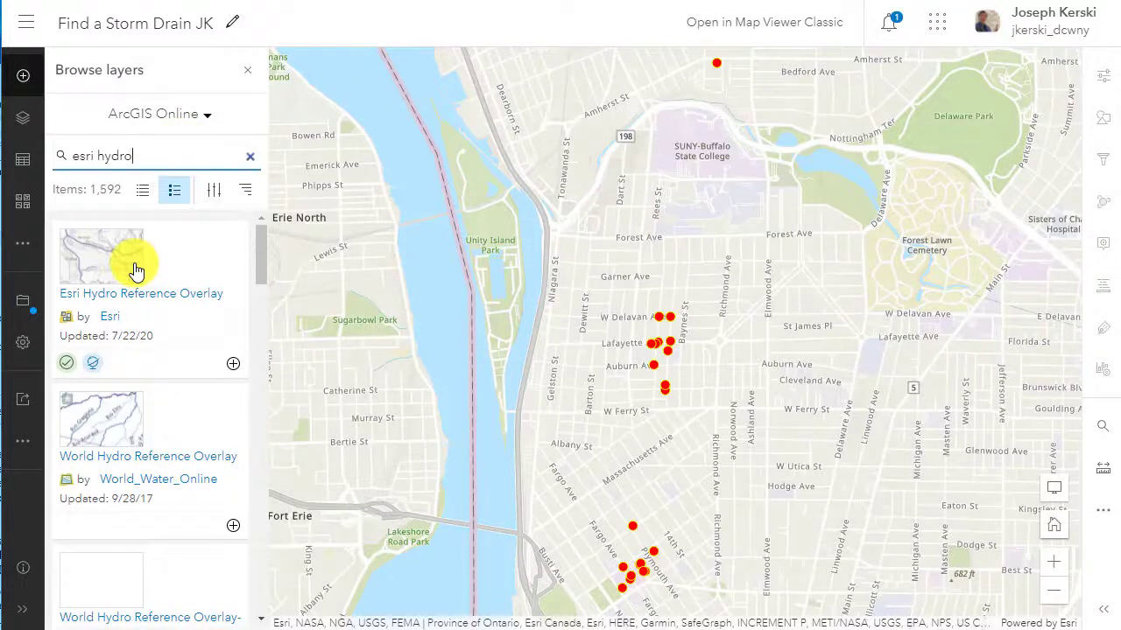
# Read the description and data sources of the Esri Hydro Reference Overlay layer and close its details.
pyautogui.click(135, 271)
pyautogui.scroll(-3, 149, 293)
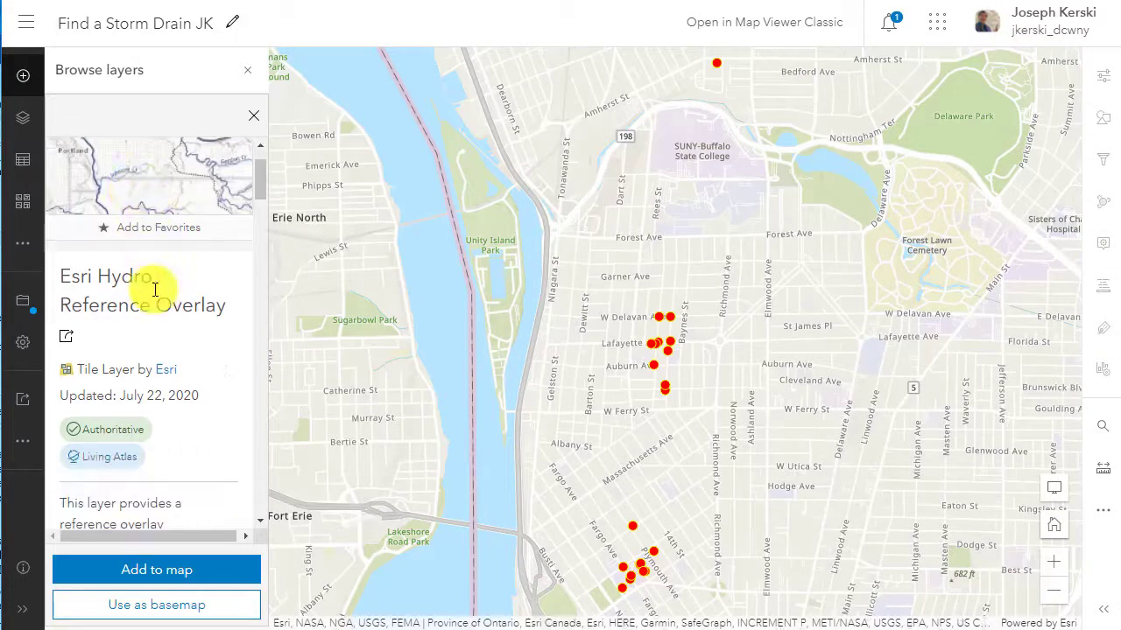
pyautogui.scroll(-8, 154, 290)
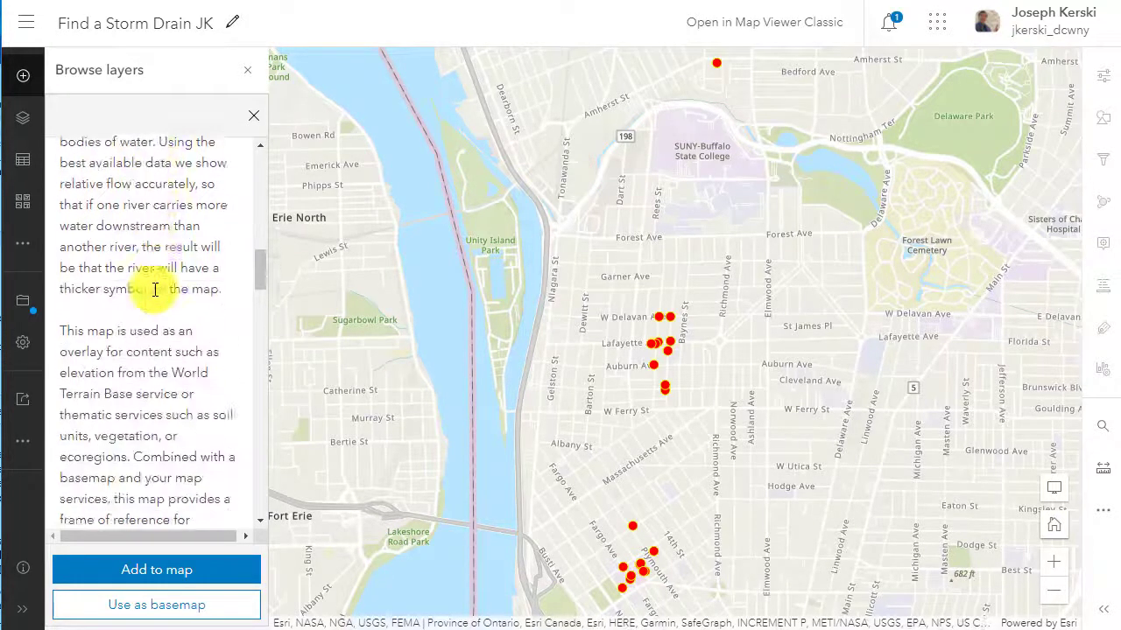
pyautogui.scroll(-10, 155, 293)
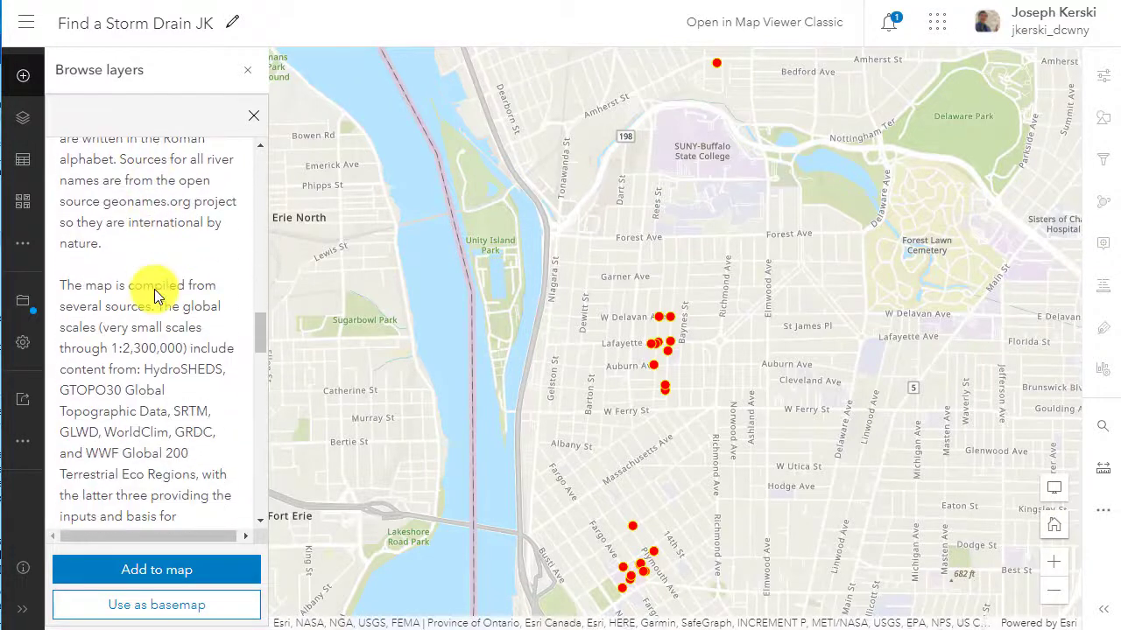
pyautogui.scroll(-15, 154, 296)
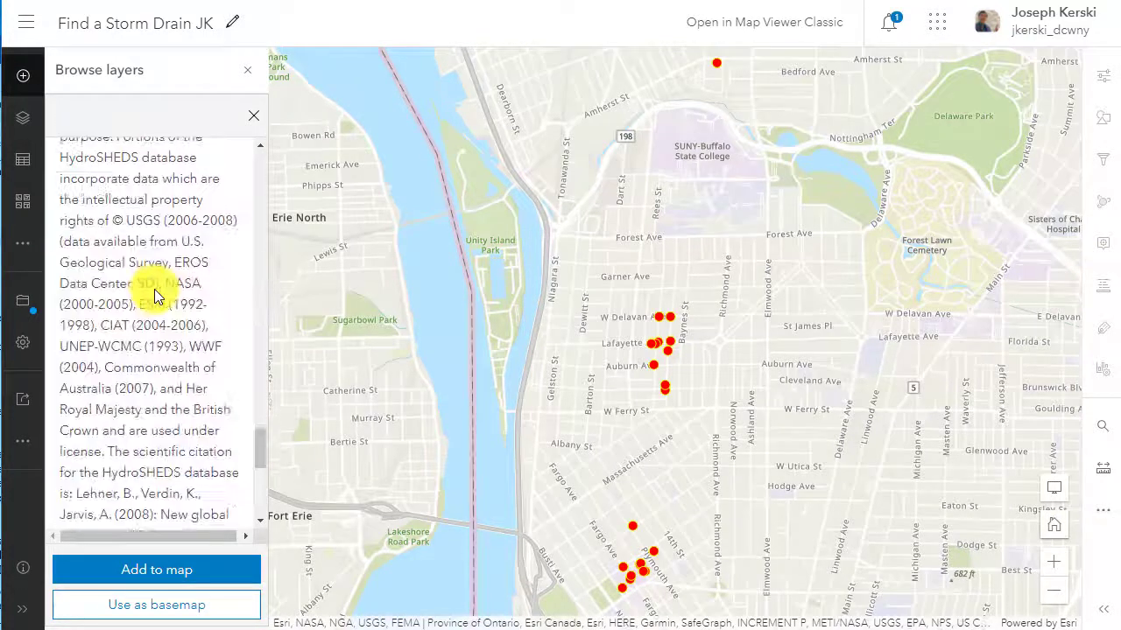
pyautogui.click(254, 116)
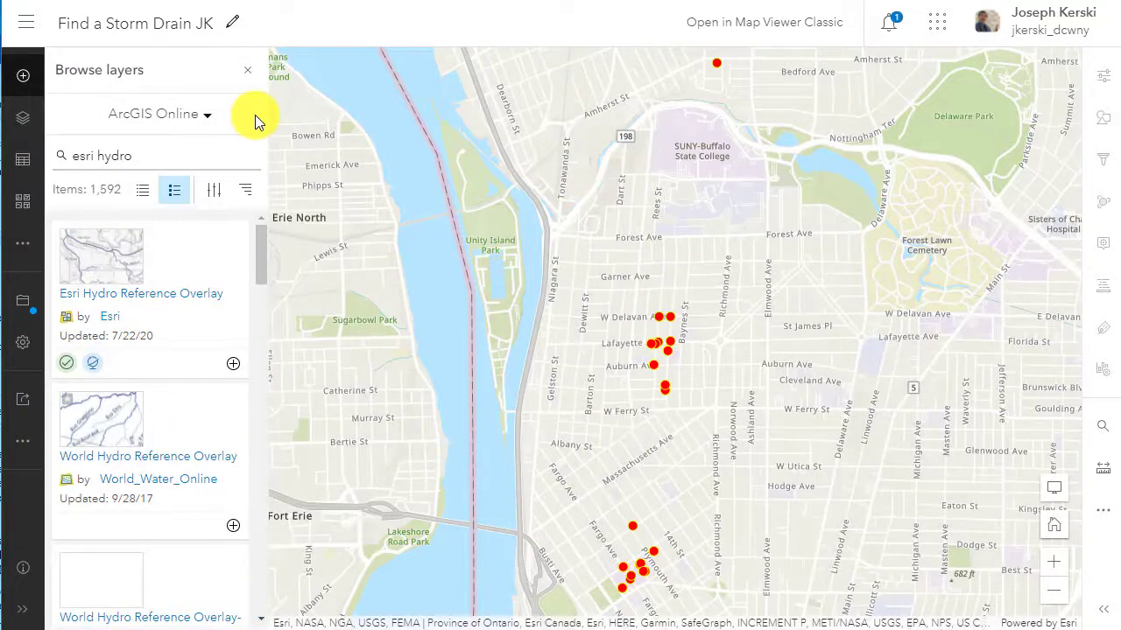
# Switch the layer source to Living Atlas and search it for "ecoregions".
pyautogui.click(207, 116)
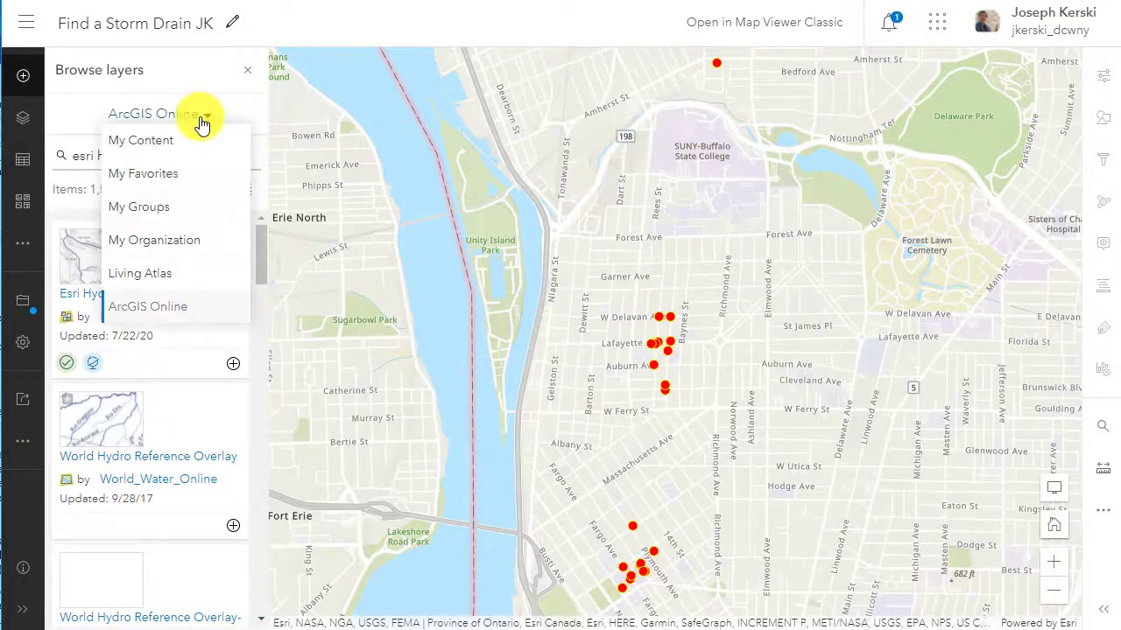
pyautogui.click(154, 274)
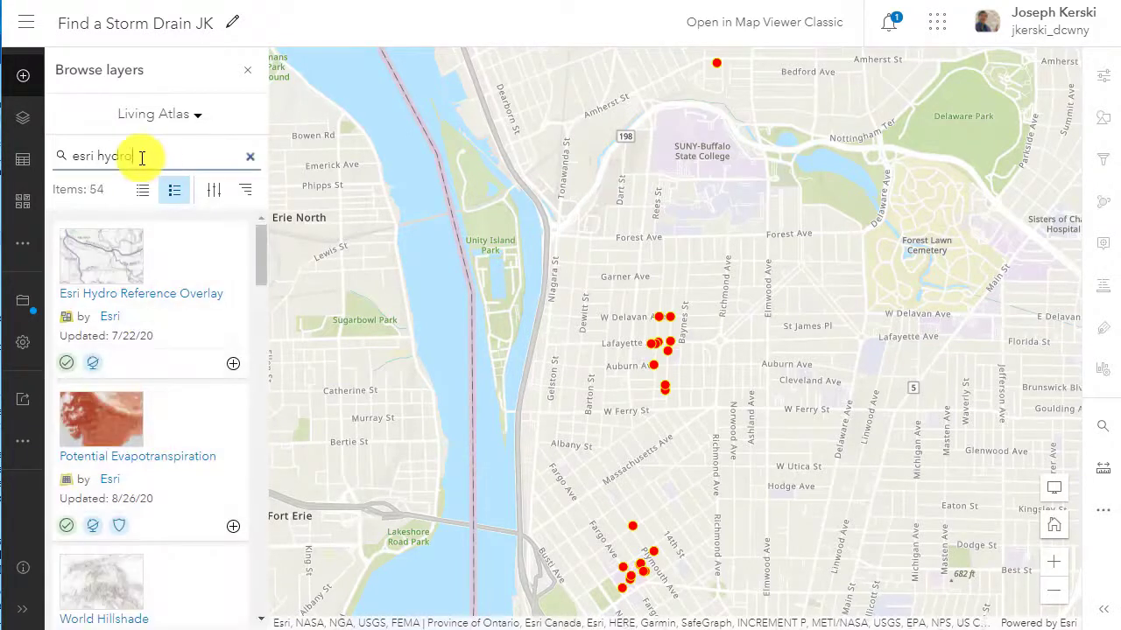
pyautogui.moveTo(145, 156); pyautogui.dragTo(49, 156)
pyautogui.press('BackSpace')
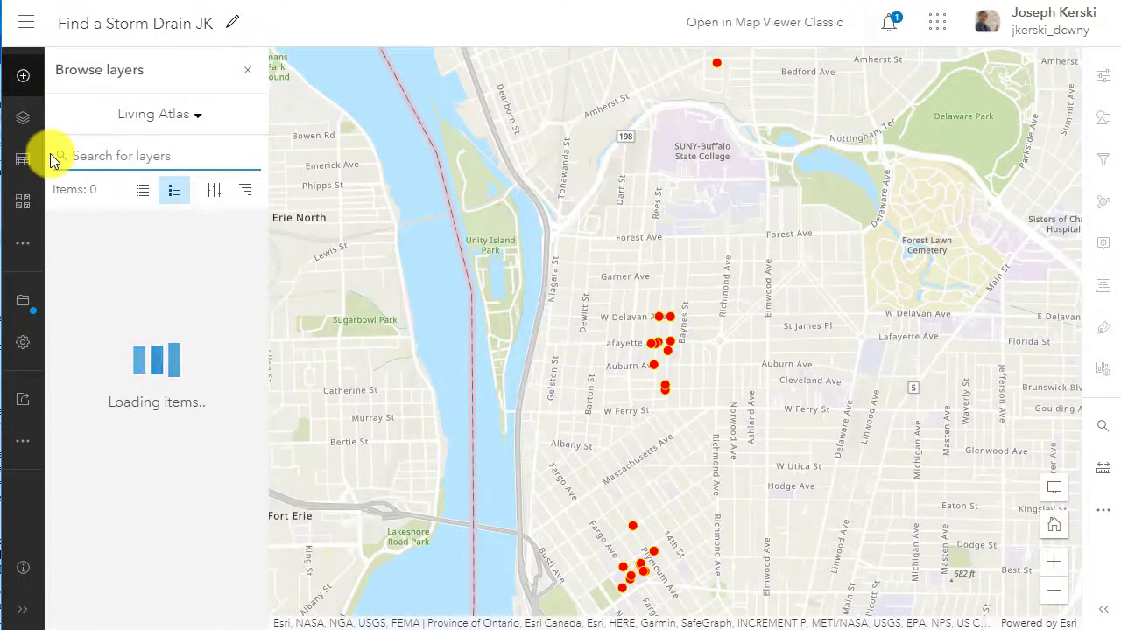
pyautogui.write('ecoregions')
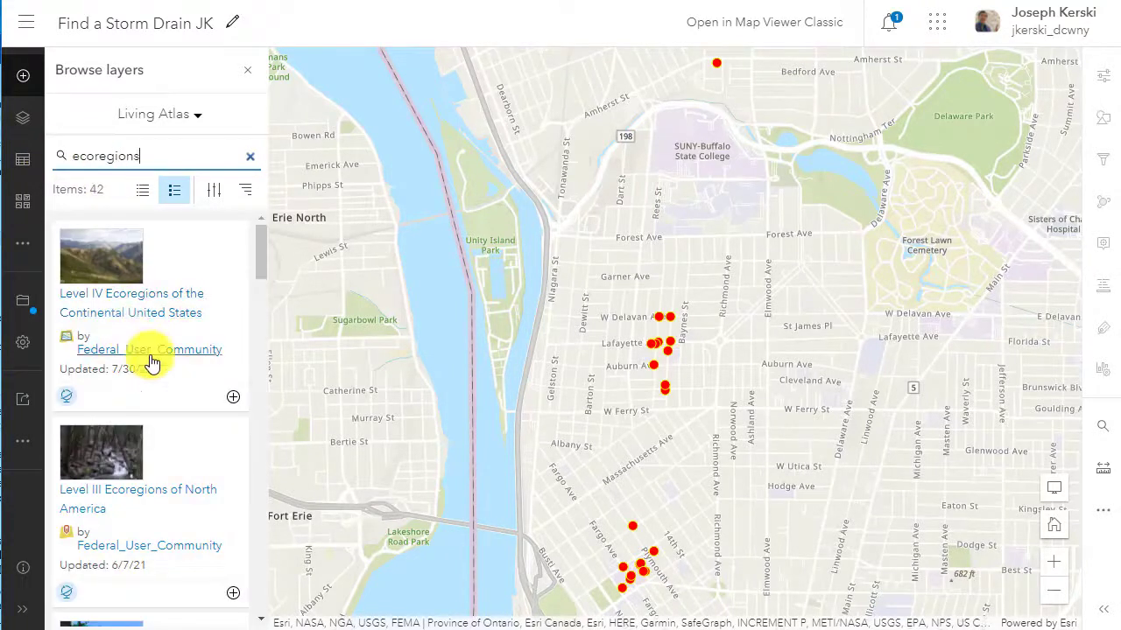
# Search the Living Atlas for "weather" and for "stream gauges", and close the layer browser.
pyautogui.moveTo(184, 163); pyautogui.dragTo(44, 160)
pyautogui.write('weather')
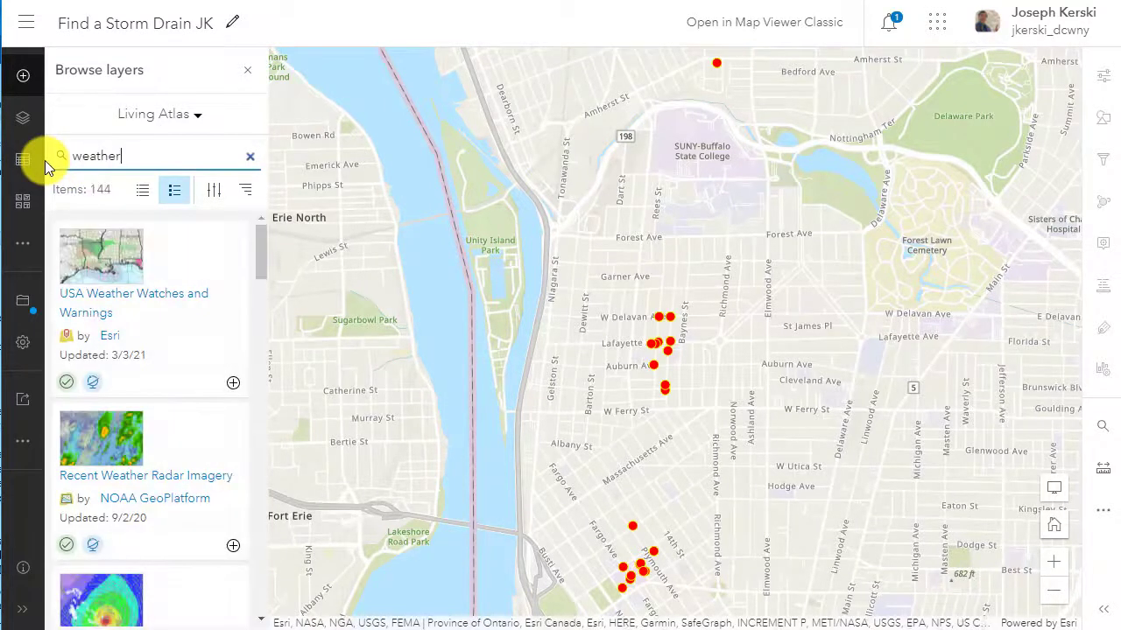
pyautogui.doubleClick(81, 154)
pyautogui.write('stream gaug')
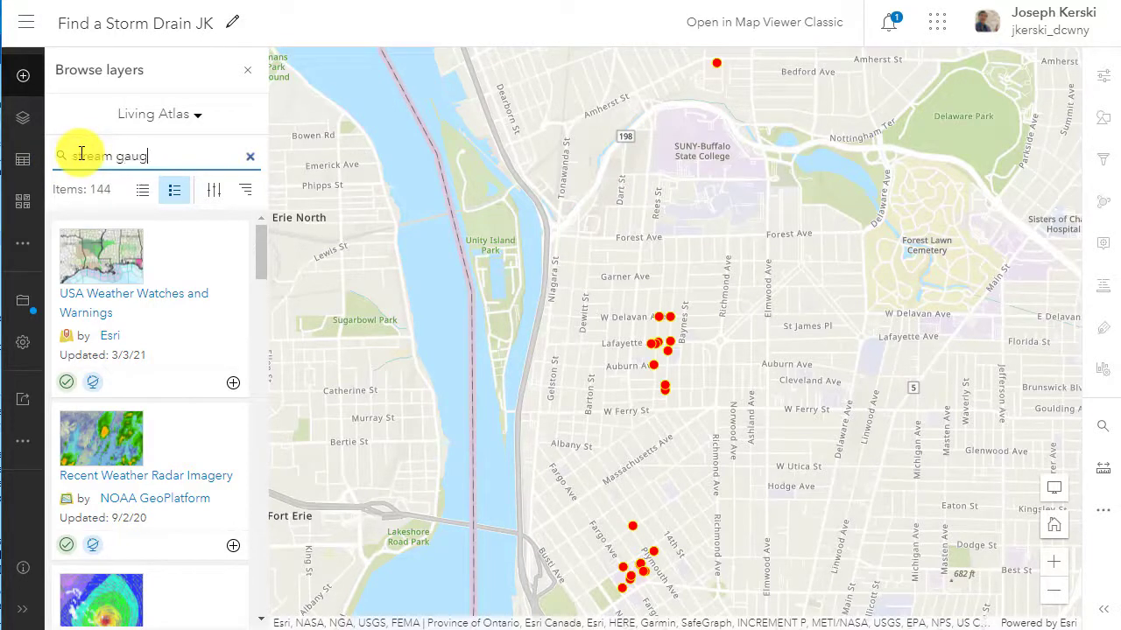
pyautogui.write('es')
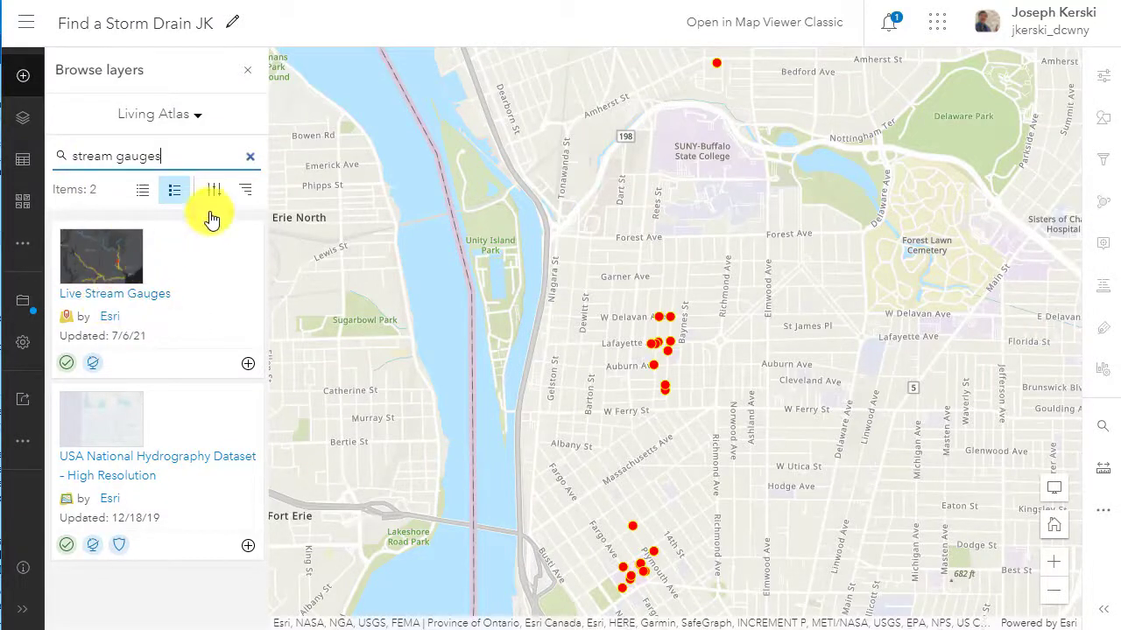
pyautogui.click(247, 72)
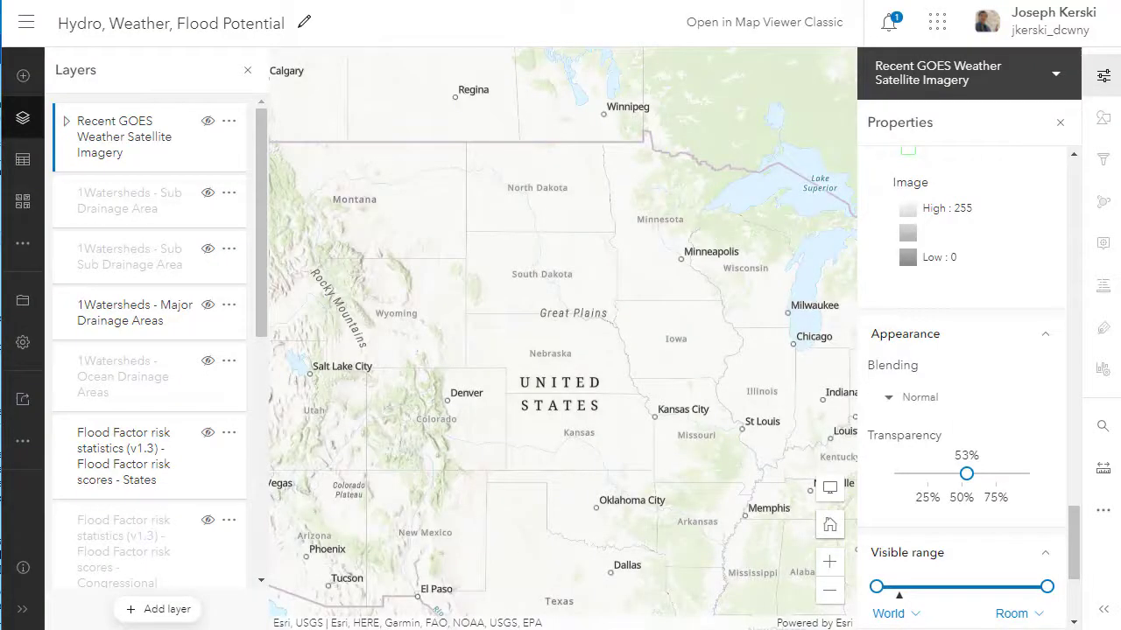
# On the Hydro, Weather, Flood Potential map, show the Recent GOES Weather Satellite Imagery over the eastern United States and set its transparency to 52%.
pyautogui.moveTo(630, 383); pyautogui.dragTo(305, 355)
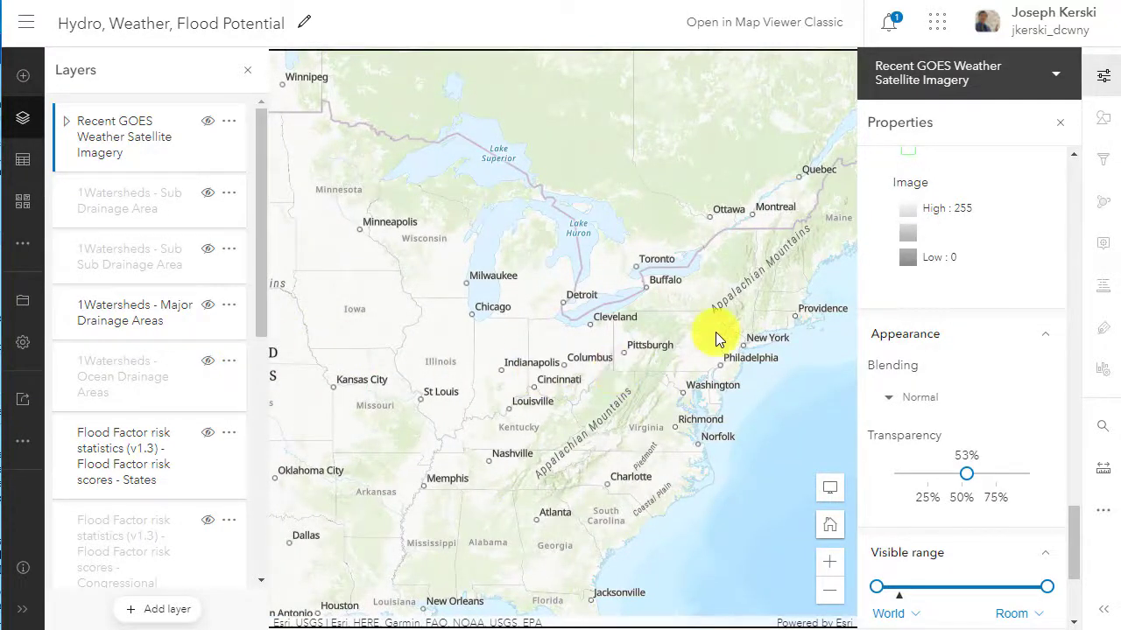
pyautogui.click(208, 120)
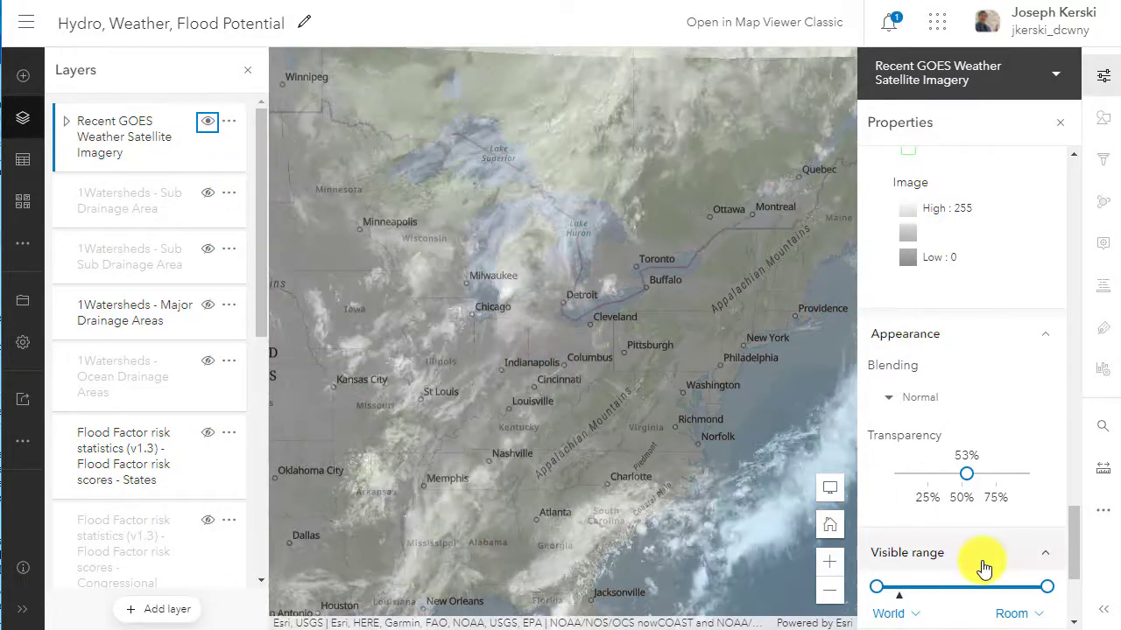
pyautogui.scroll(-3, 980, 565)
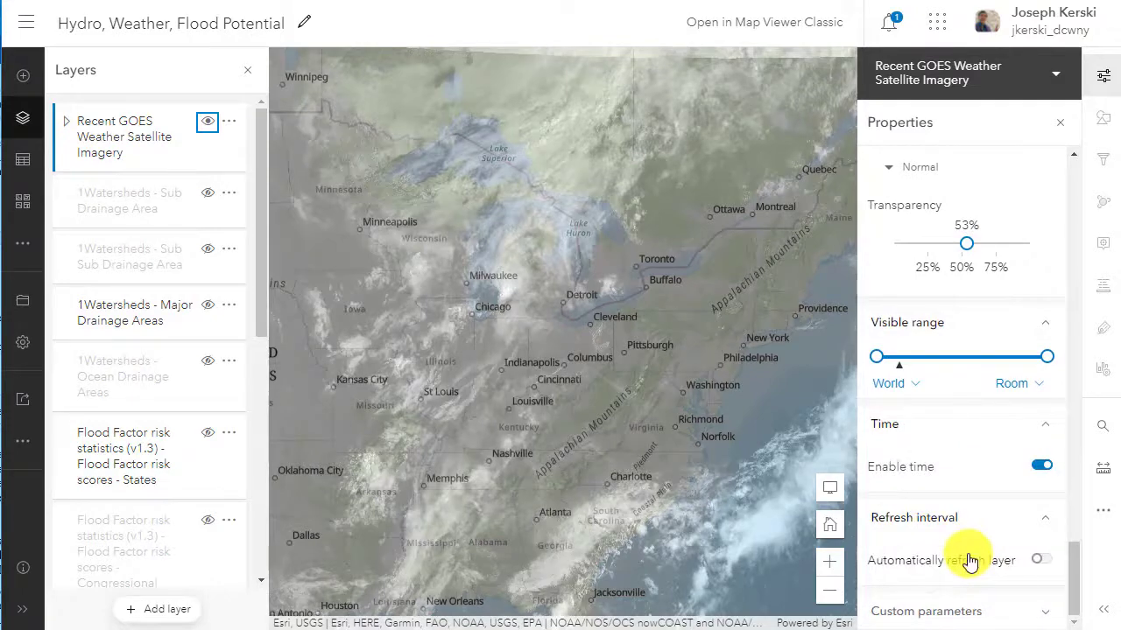
pyautogui.scroll(2, 963, 525)
pyautogui.moveTo(967, 330)
pyautogui.moveTo(967, 330); pyautogui.dragTo(968, 353)
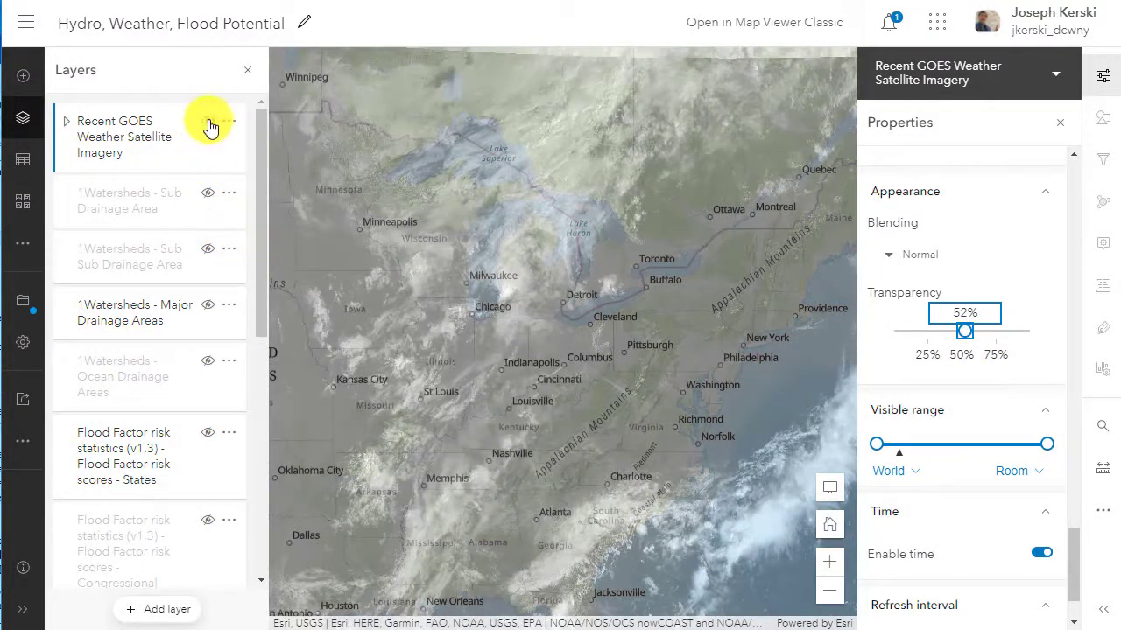
# Hide the GOES satellite imagery and toggle the 1Watersheds - Sub Drainage Area layer on and off.
pyautogui.click(208, 122)
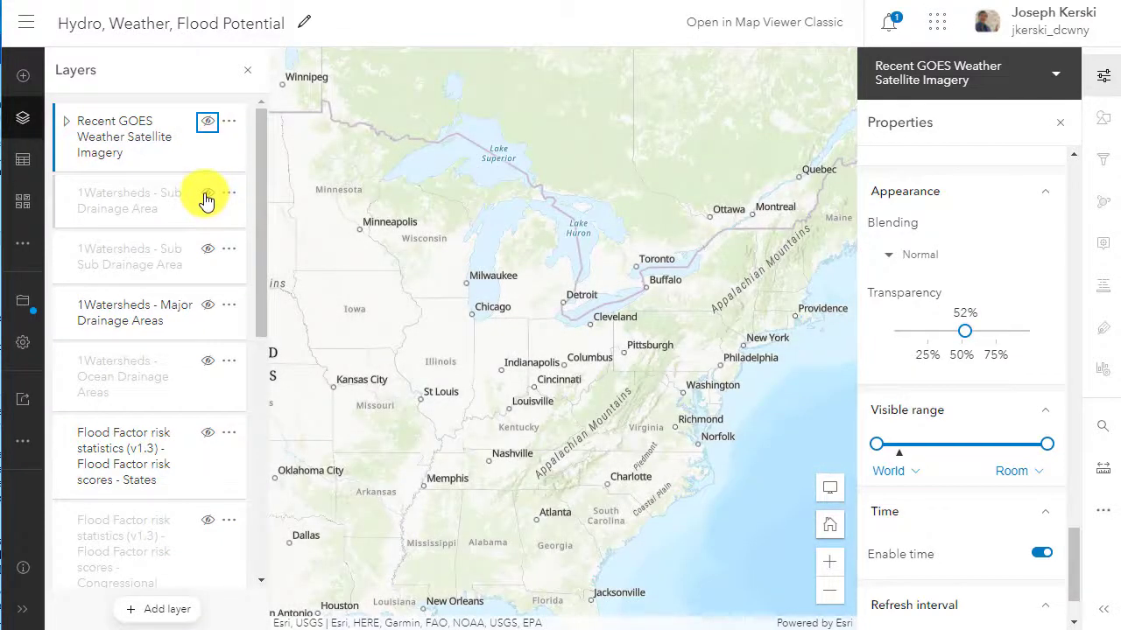
pyautogui.click(207, 195)
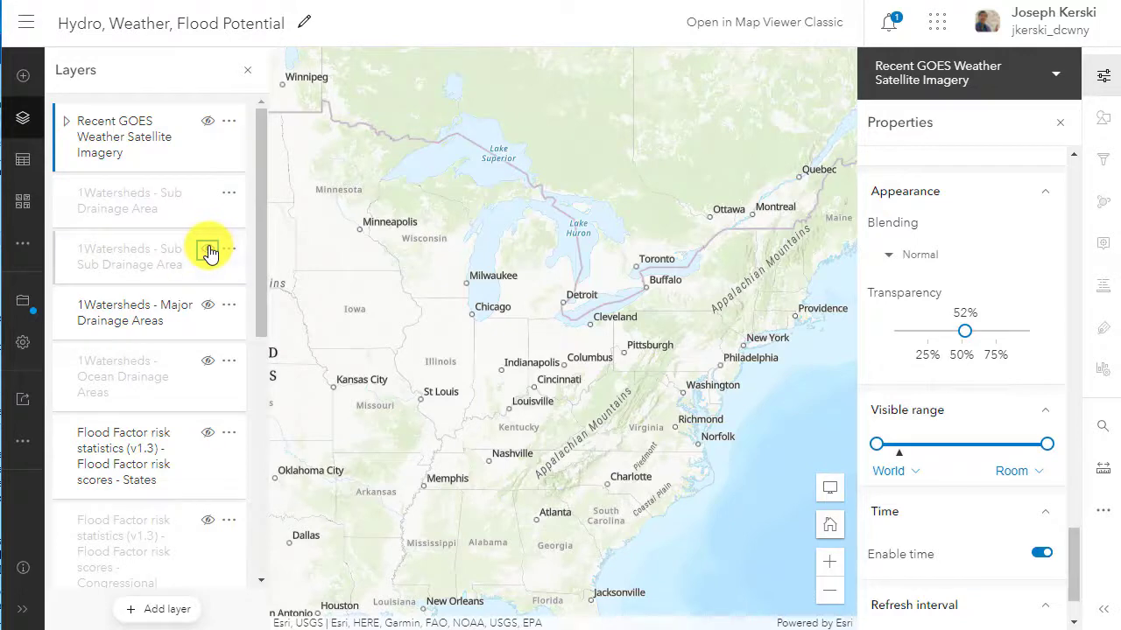
pyautogui.click(209, 194)
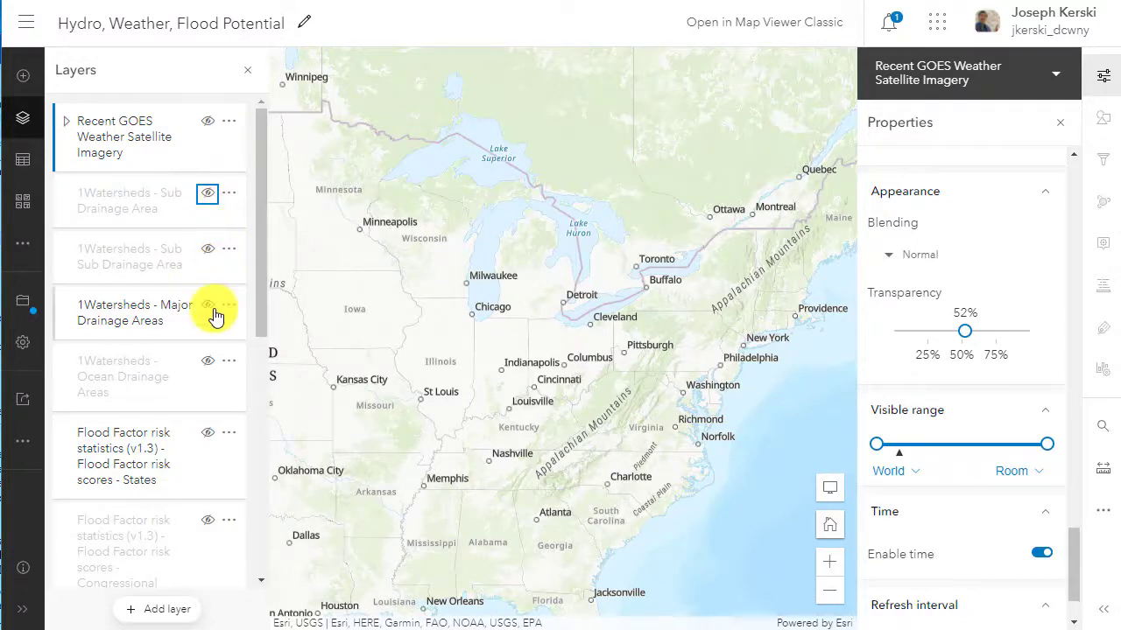
# View the 1Watersheds Sub Drainage Area and Sub Sub Drainage Area layers around Buffalo, and hide both again.
pyautogui.scroll(3, 629, 301)
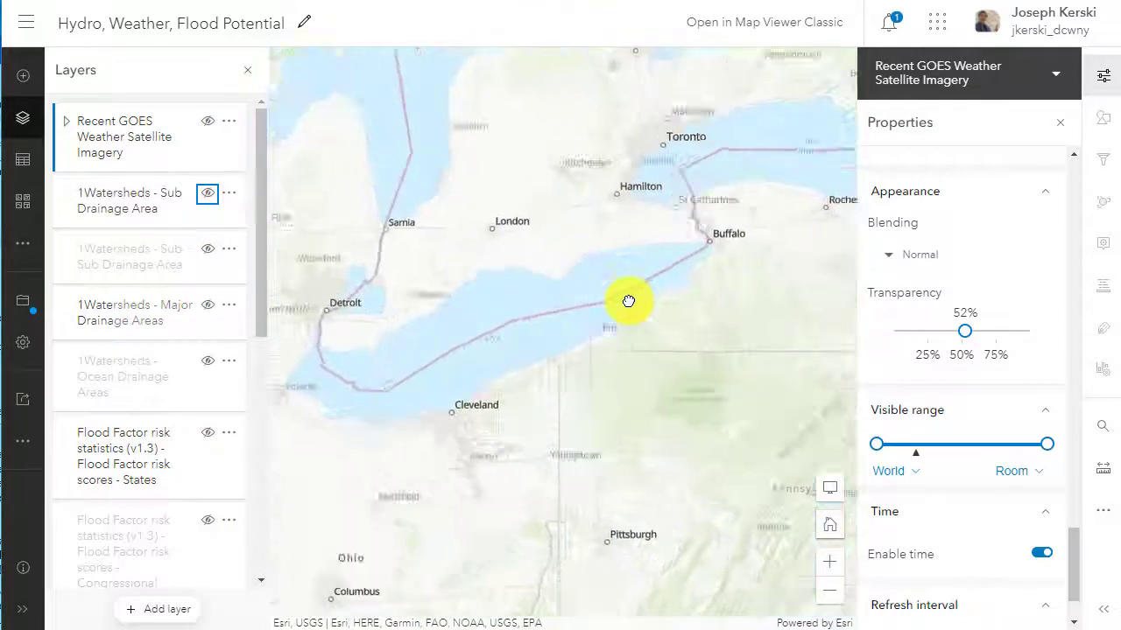
pyautogui.moveTo(670, 309); pyautogui.dragTo(462, 364)
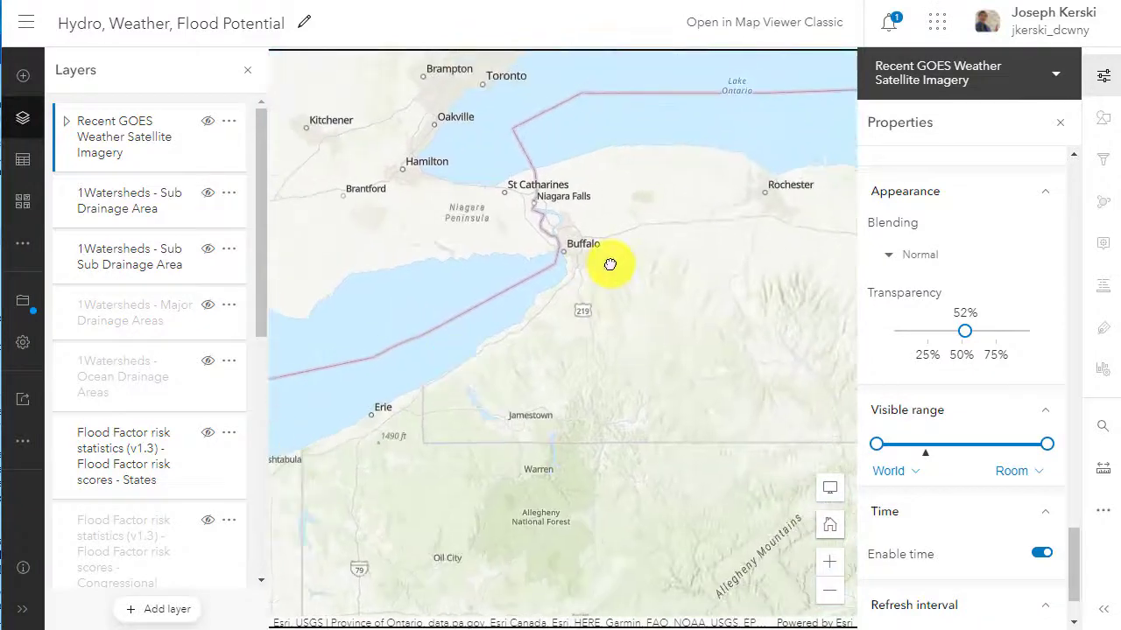
pyautogui.scroll(1, 610, 264)
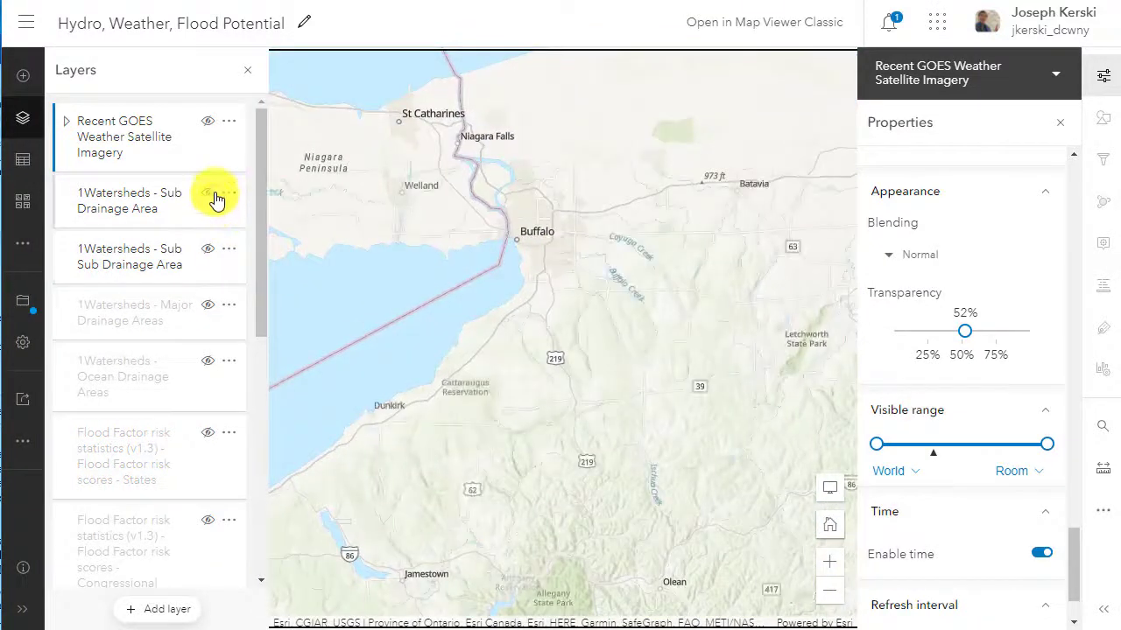
pyautogui.click(210, 194)
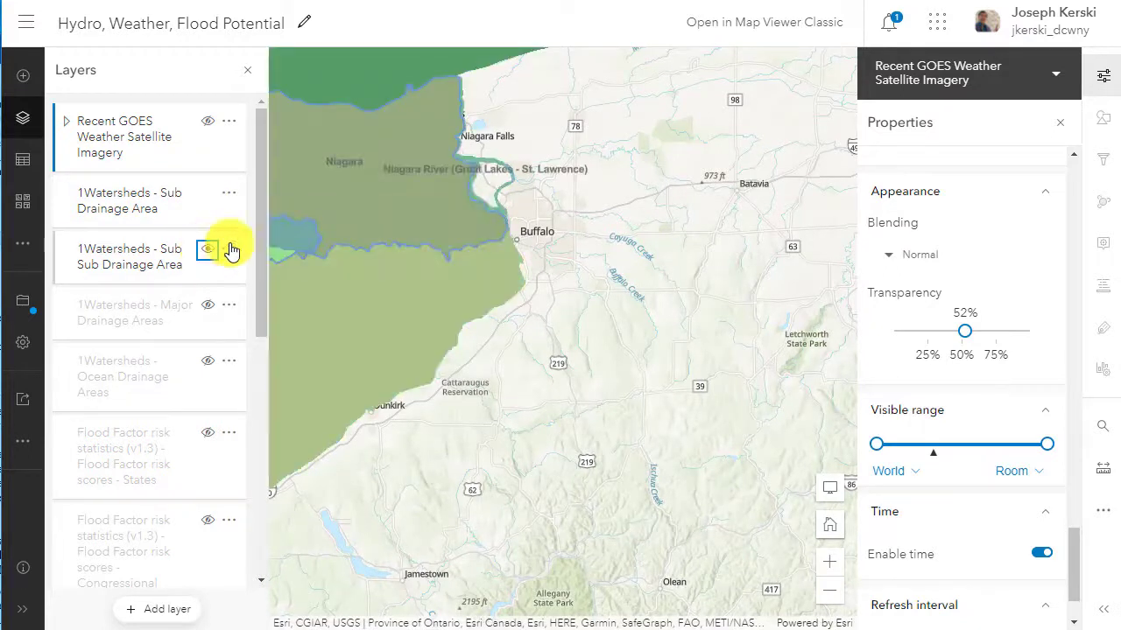
pyautogui.moveTo(403, 289); pyautogui.dragTo(445, 236)
pyautogui.click(208, 196)
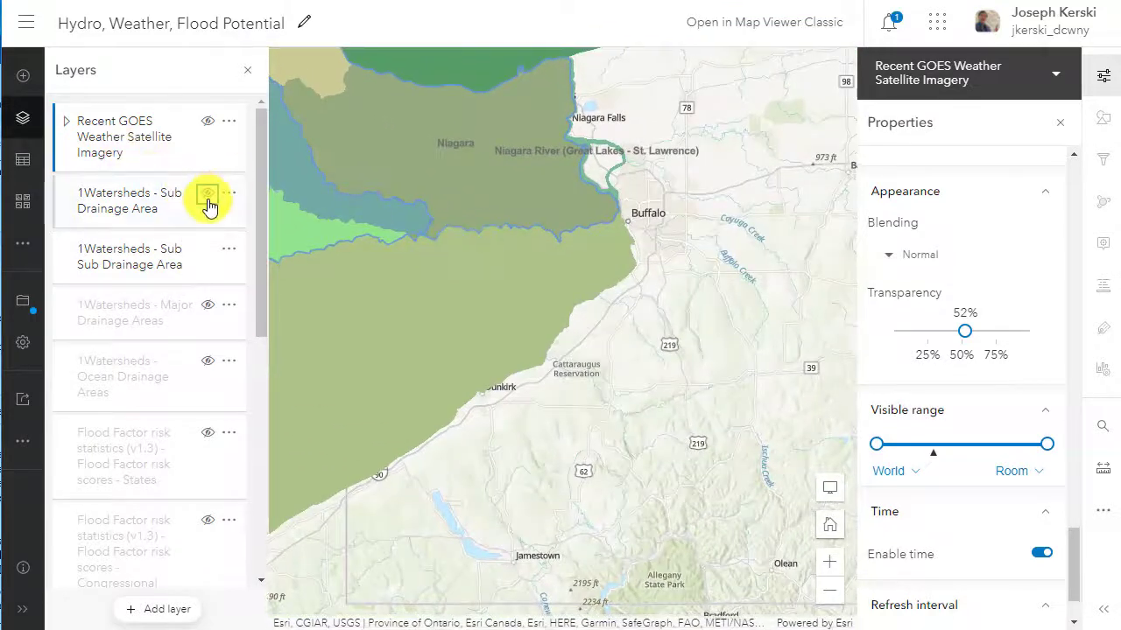
pyautogui.click(208, 250)
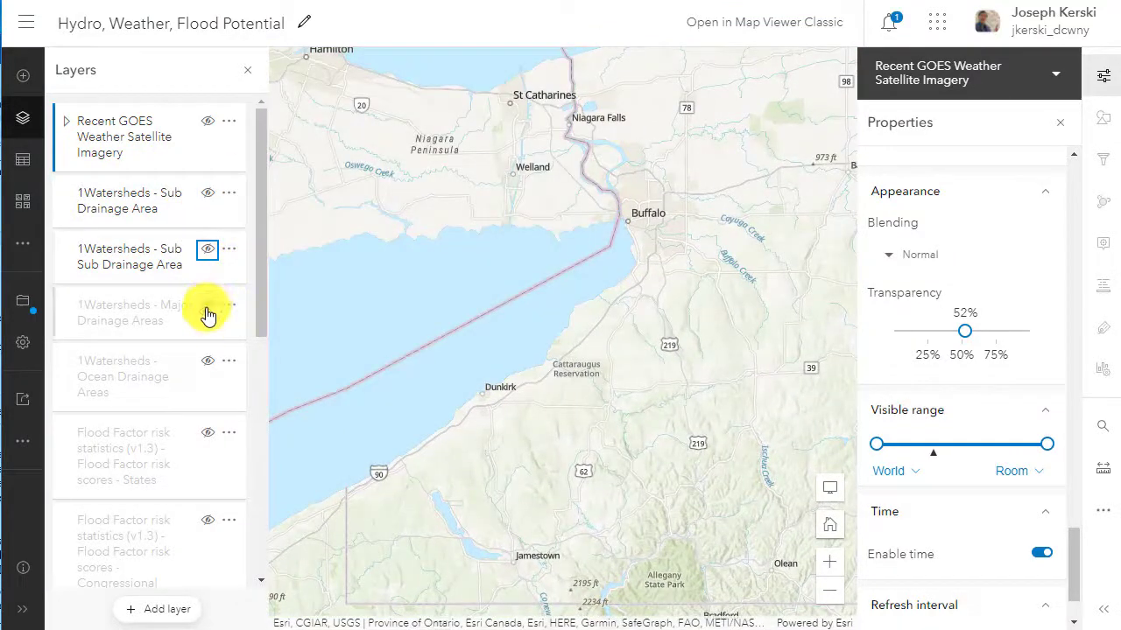
# Turn on the Flood Factor risk scores layers for States and Congressional Districts 117th over western New York.
pyautogui.scroll(-2, 205, 380)
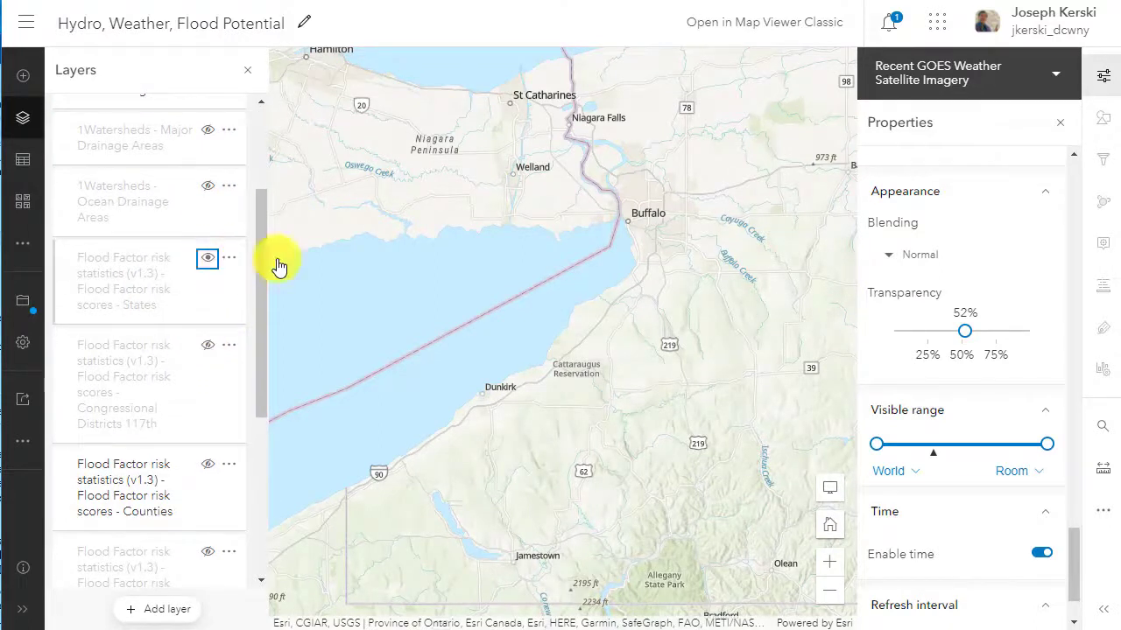
pyautogui.moveTo(610, 293); pyautogui.dragTo(435, 328)
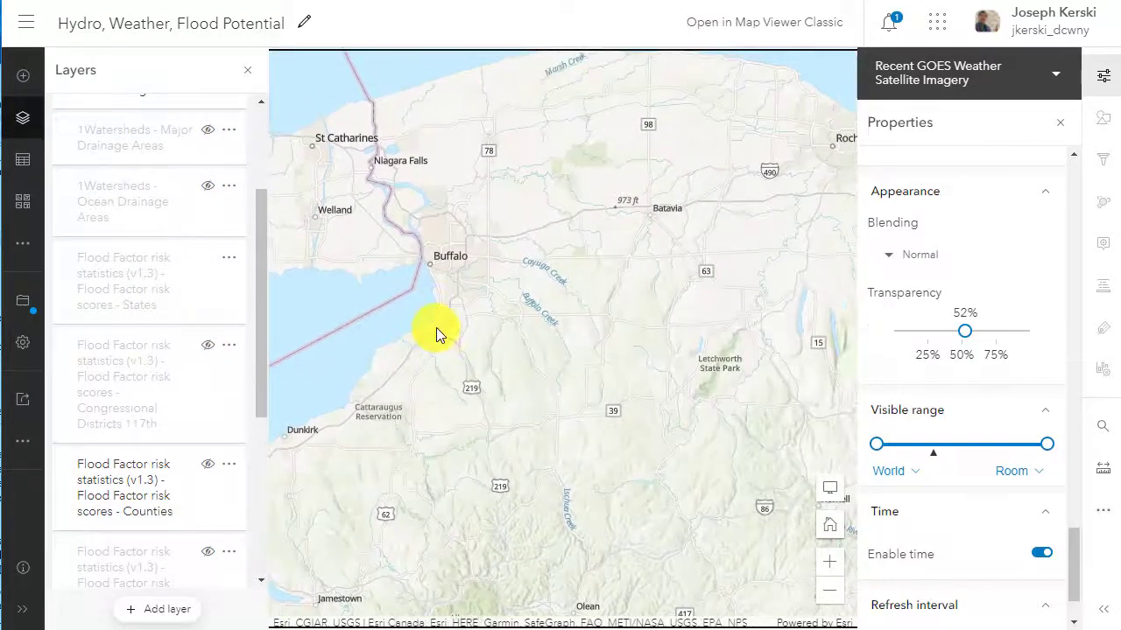
pyautogui.click(208, 346)
pyautogui.scroll(2, 657, 437)
pyautogui.moveTo(658, 437); pyautogui.dragTo(584, 324)
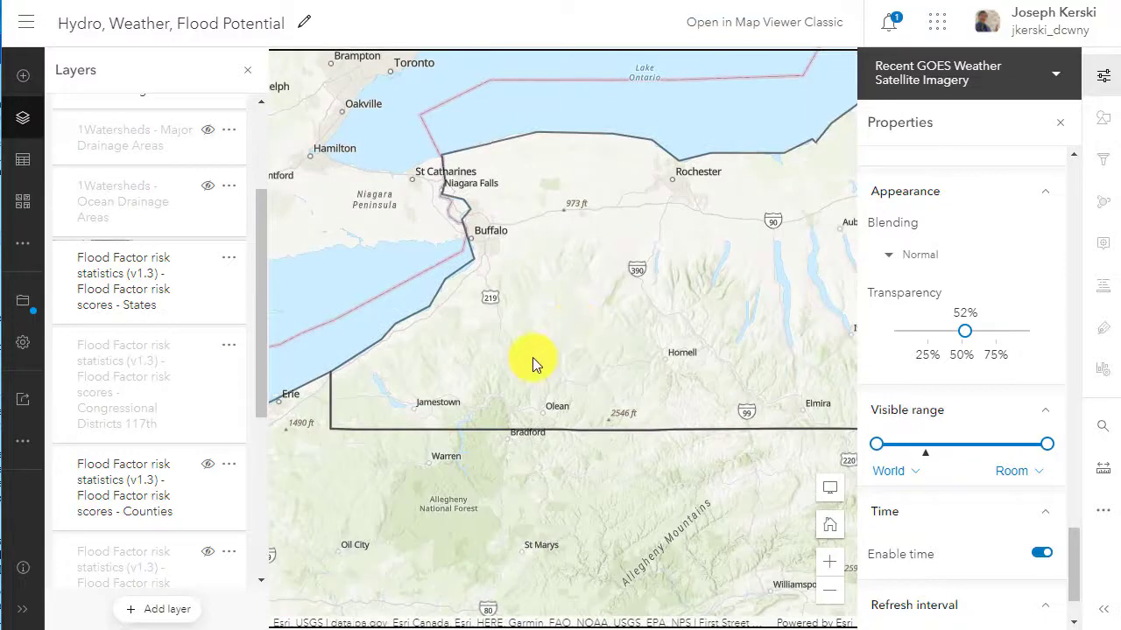
# Show the Flood Factor risk scores - Counties layer and review New York state's statistics and risk score distribution chart.
pyautogui.click(206, 465)
pyautogui.scroll(-2, 155, 508)
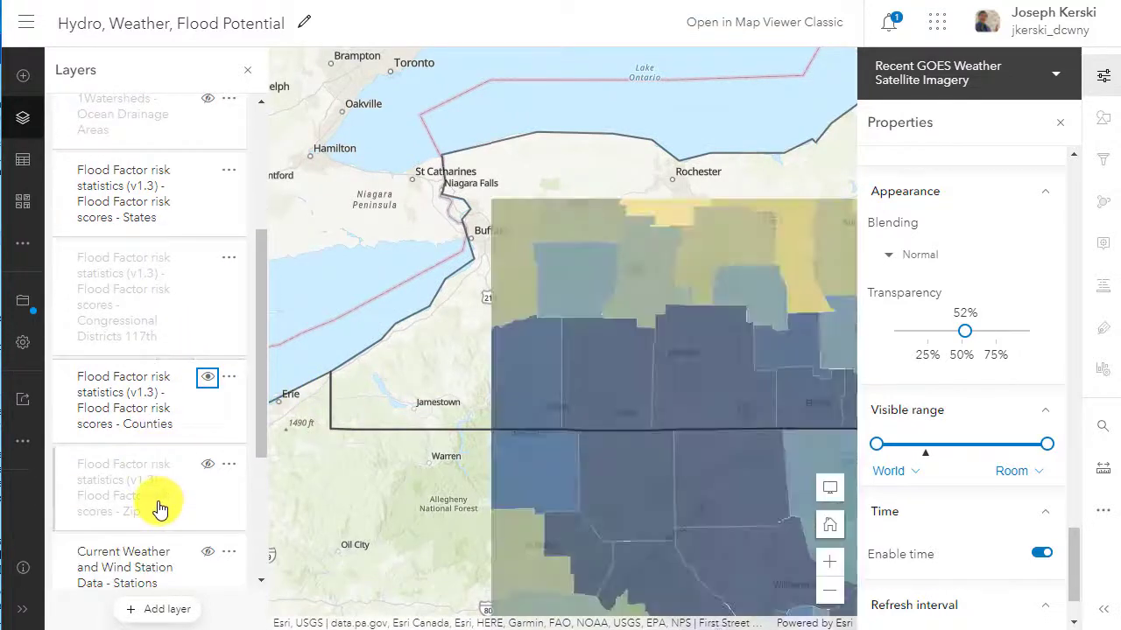
pyautogui.scroll(-2, 159, 509)
pyautogui.click(553, 286)
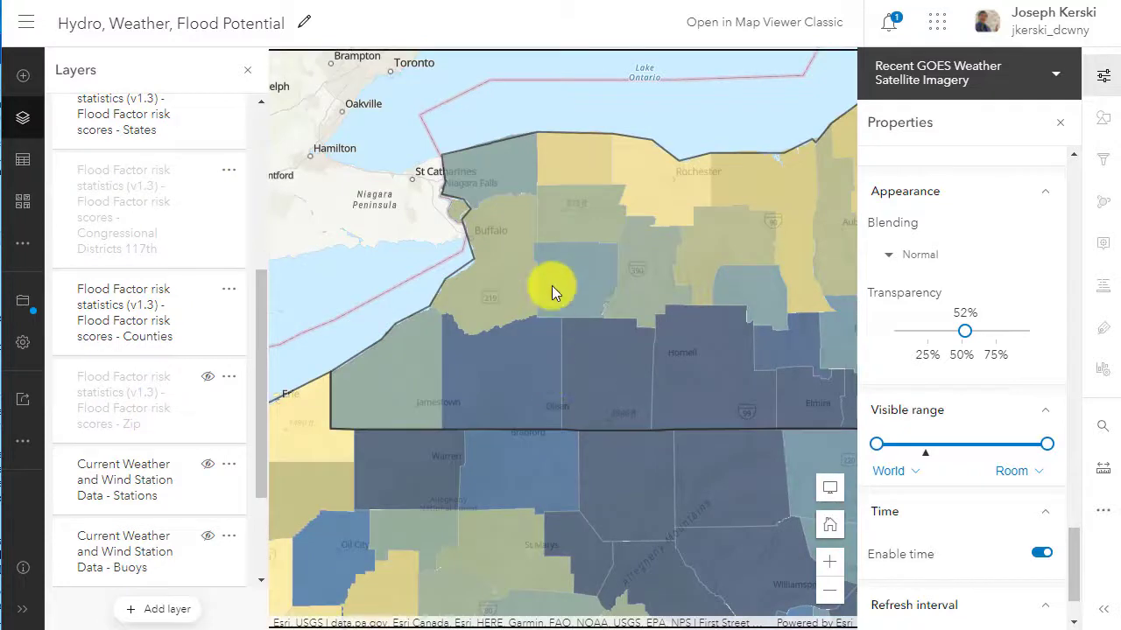
pyautogui.click(552, 285)
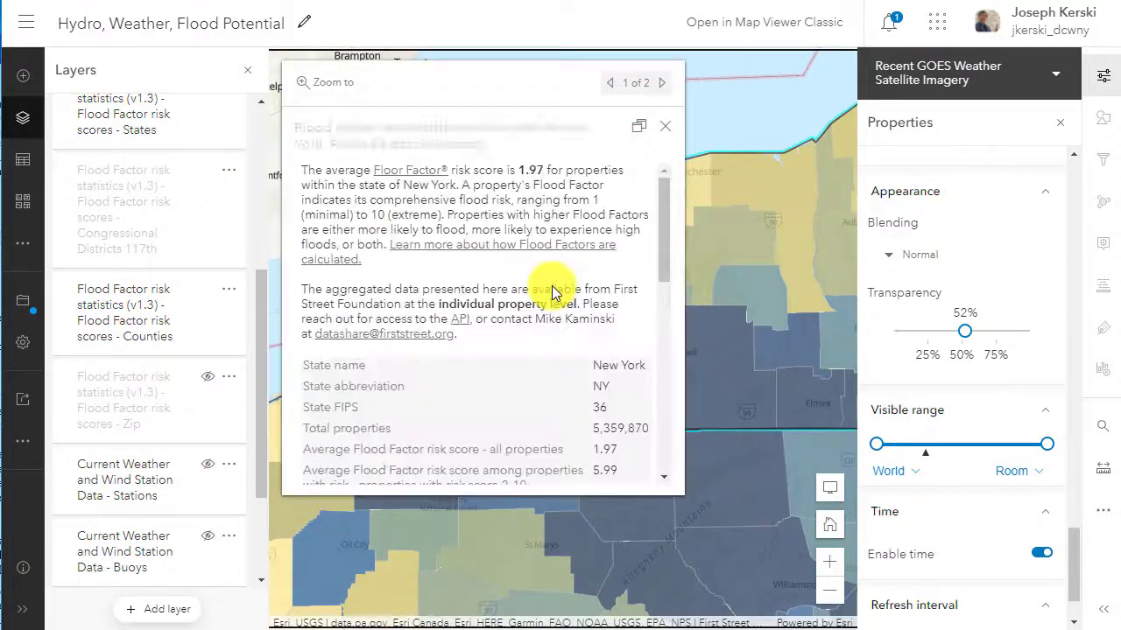
pyautogui.scroll(-10, 572, 252)
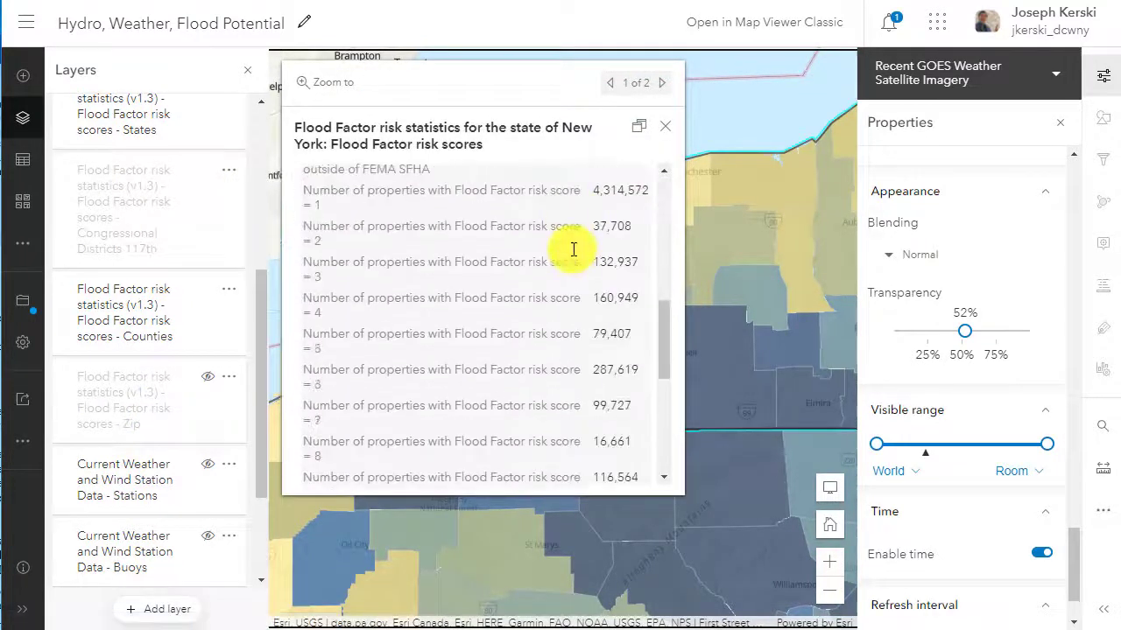
pyautogui.scroll(-2, 571, 249)
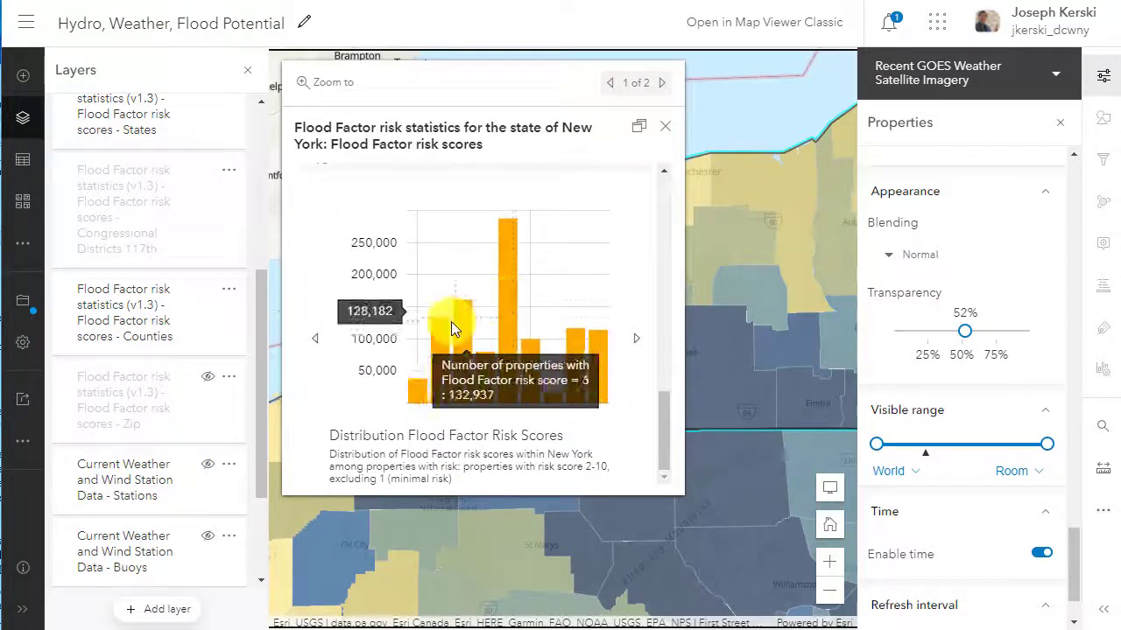
pyautogui.moveTo(565, 331)
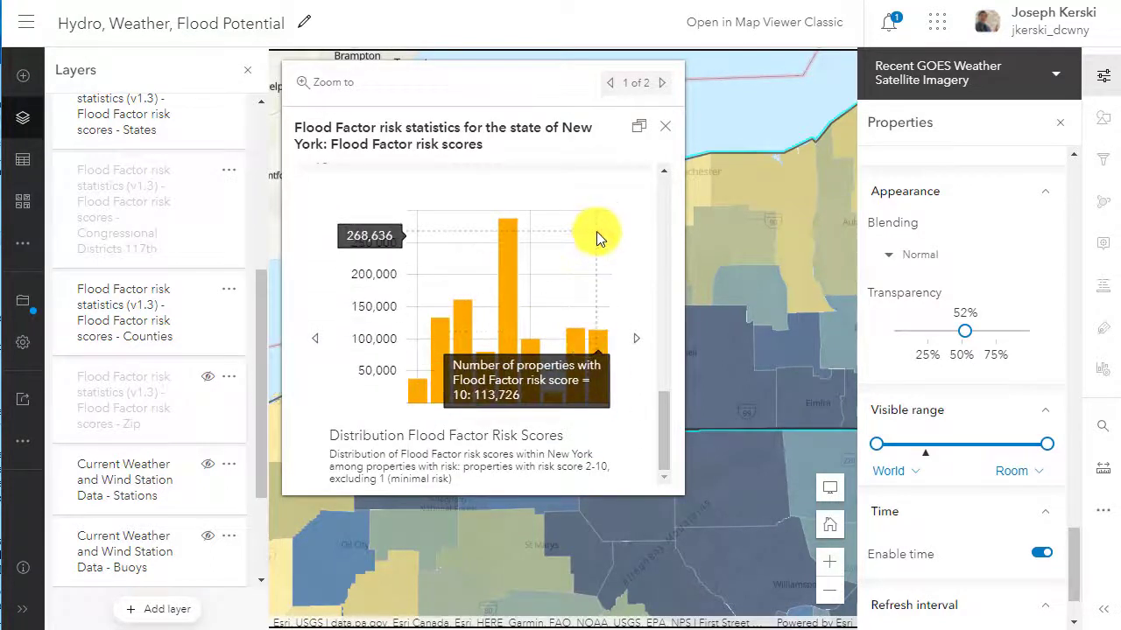
pyautogui.scroll(5, 613, 219)
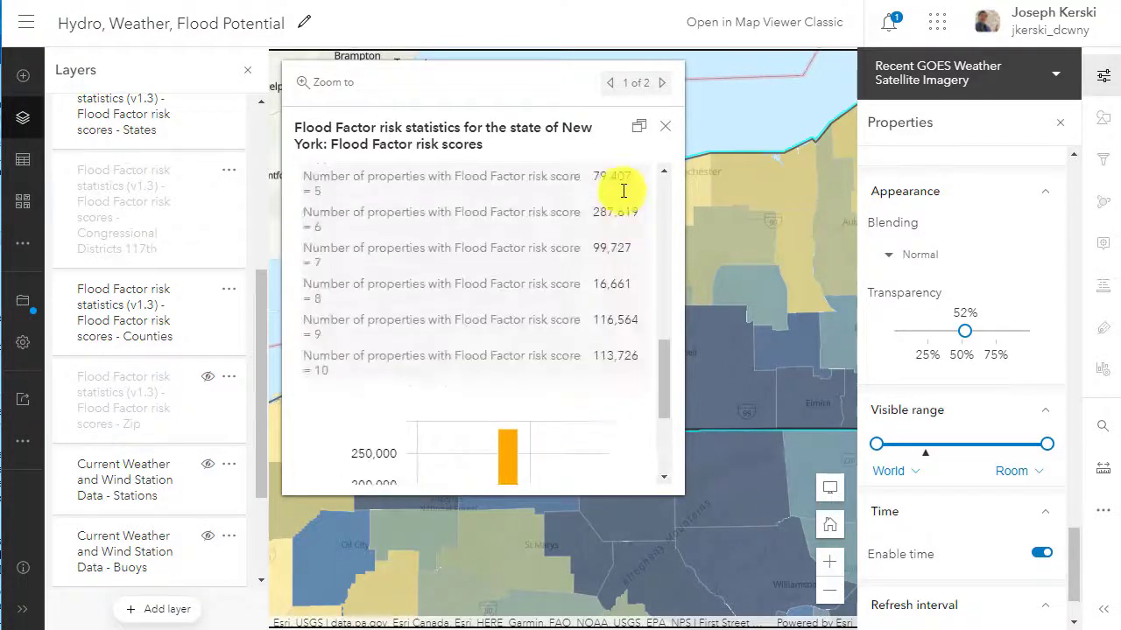
# Review the Flood Factor risk score distribution chart for Wyoming County, New York, and dismiss the feature details.
pyautogui.click(662, 84)
pyautogui.scroll(-3, 629, 258)
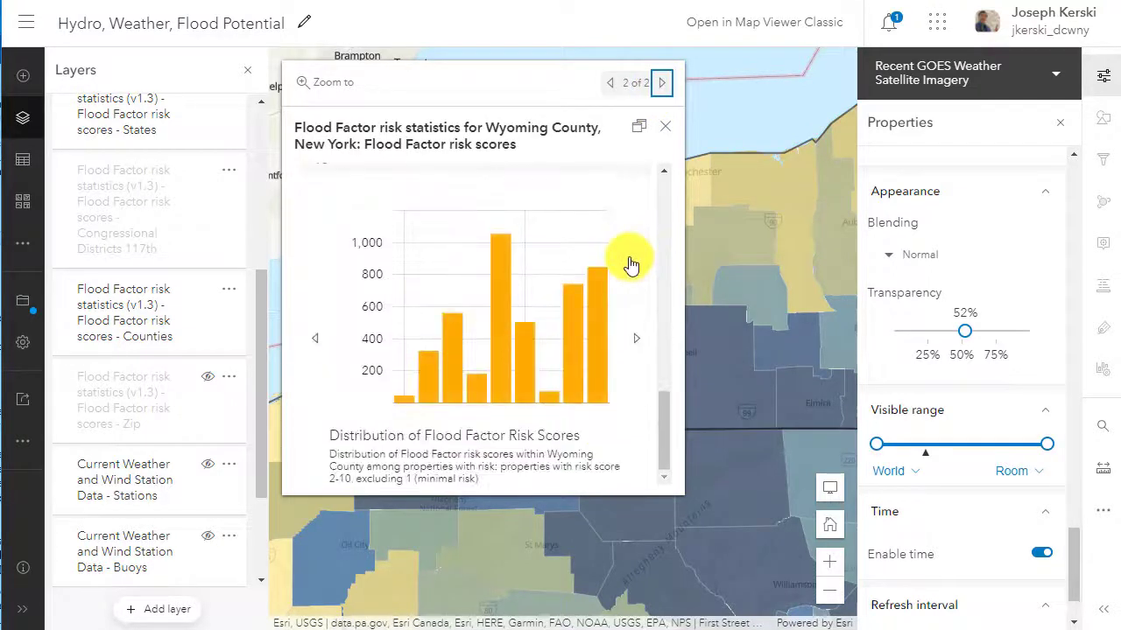
pyautogui.moveTo(525, 325)
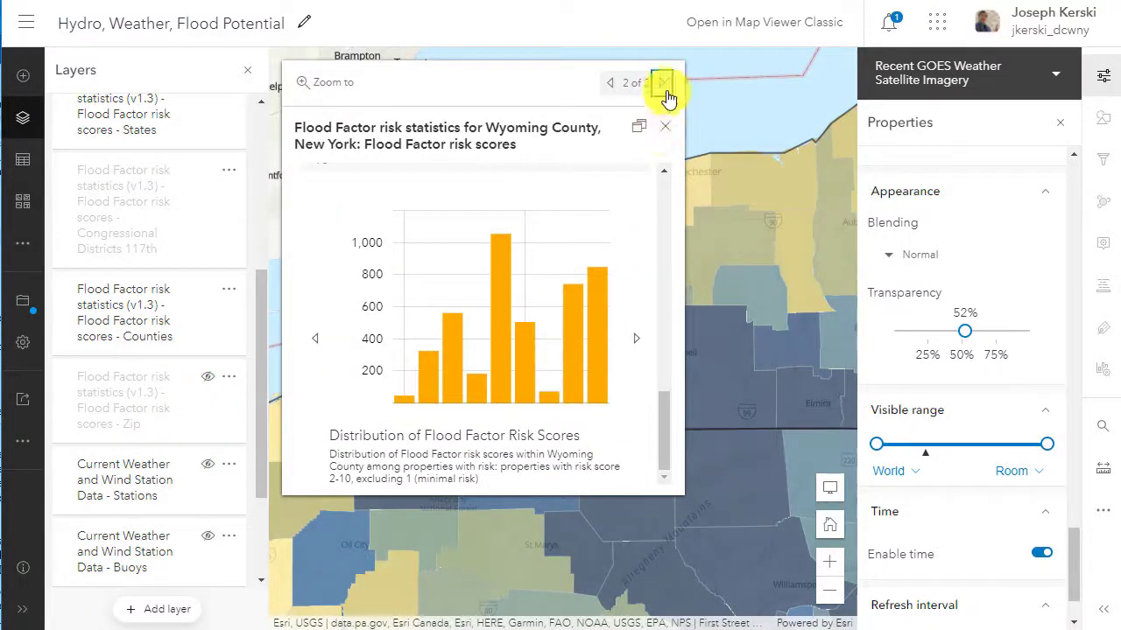
pyautogui.click(667, 128)
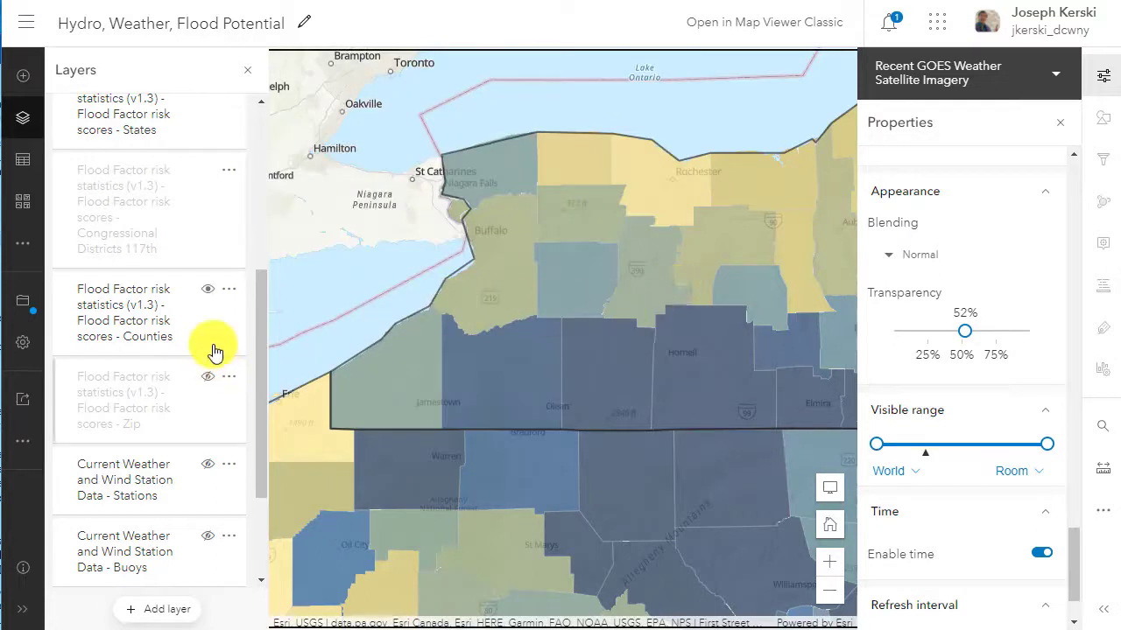
# Hide the Flood Factor risk scores layers for Counties, Congressional Districts 117th and States.
pyautogui.click(208, 290)
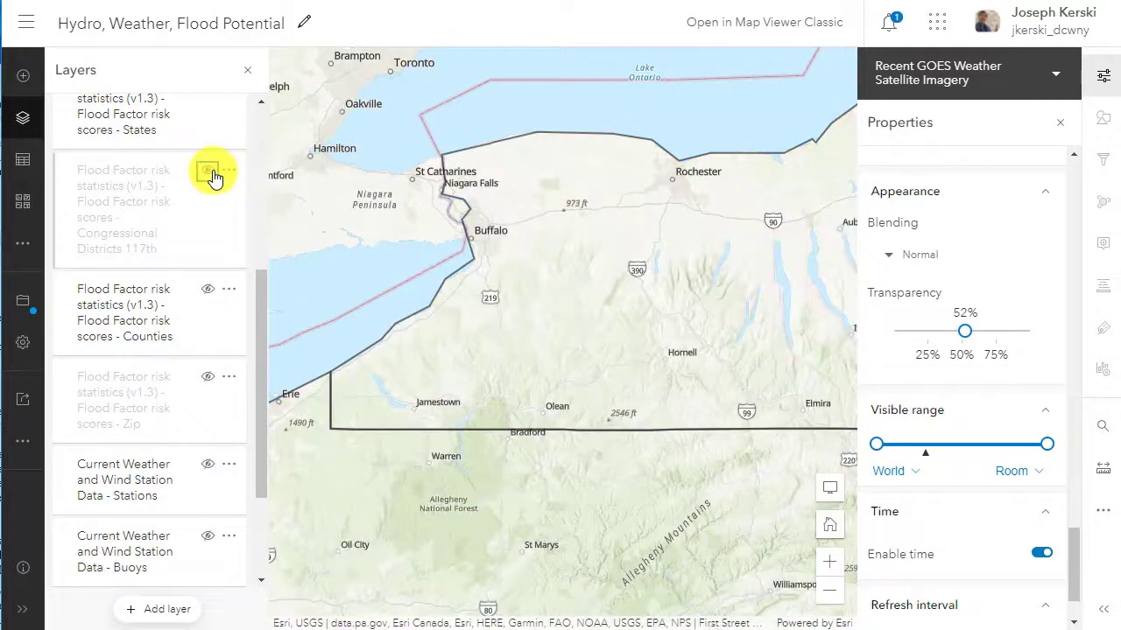
pyautogui.scroll(3, 212, 178)
pyautogui.click(210, 266)
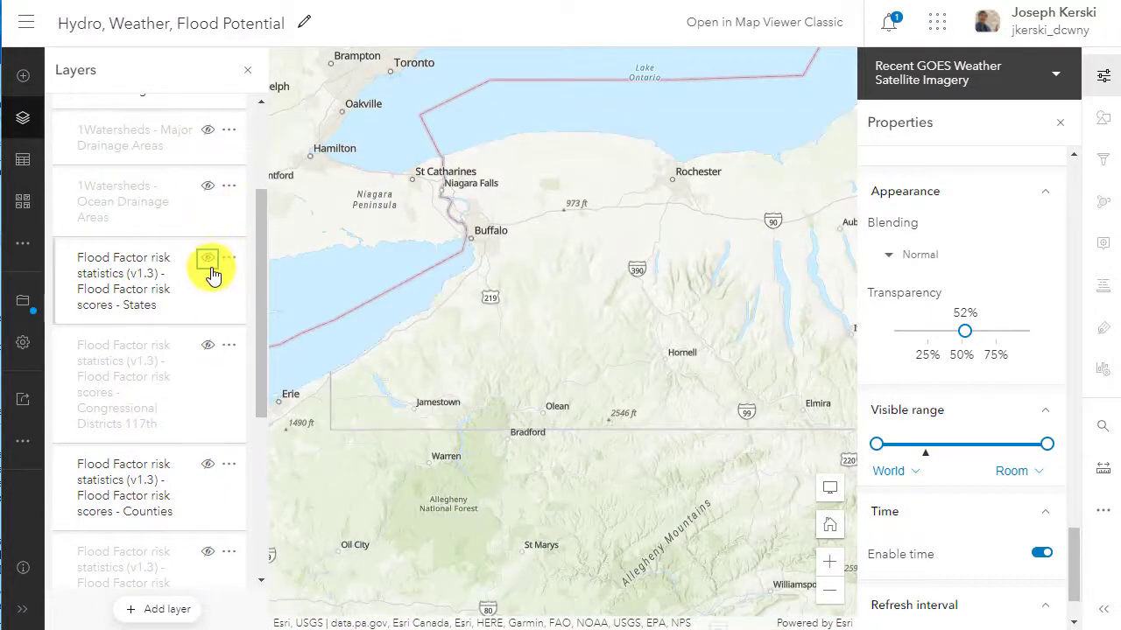
# Show the Current Weather and Wind Station Data - Stations layer and read both station records at the arrow near Olean.
pyautogui.scroll(-5, 211, 275)
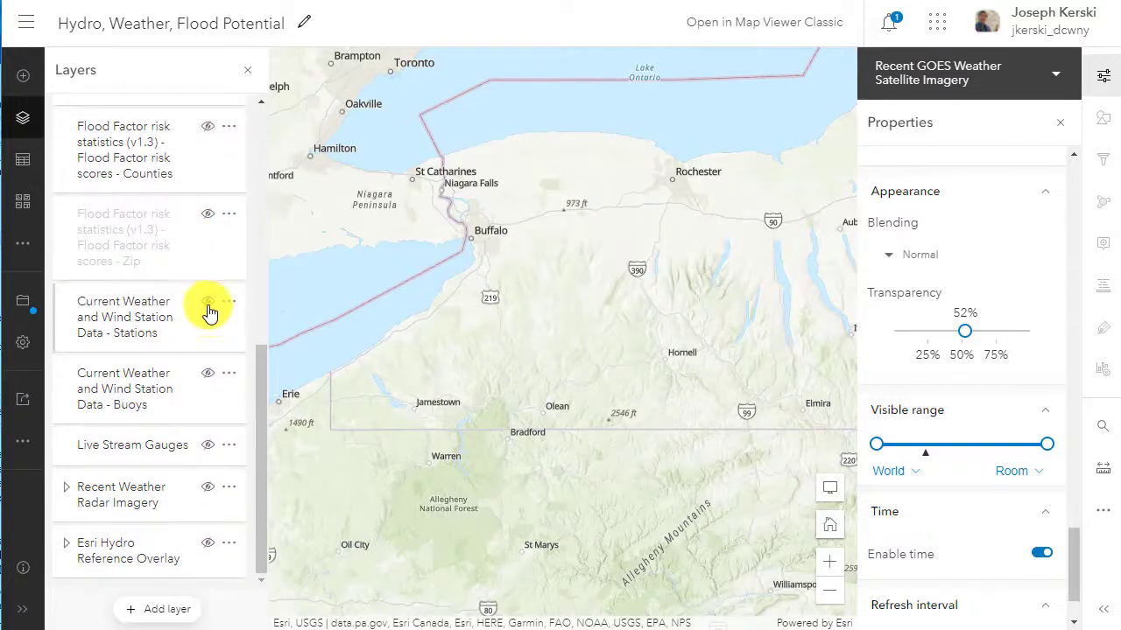
pyautogui.click(208, 303)
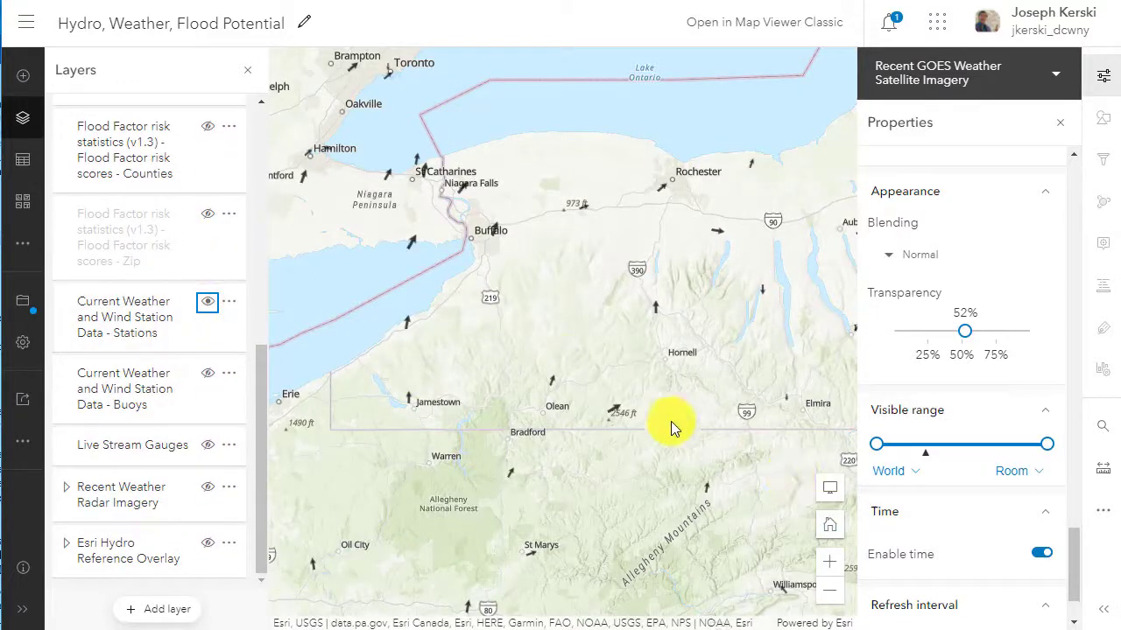
pyautogui.click(549, 385)
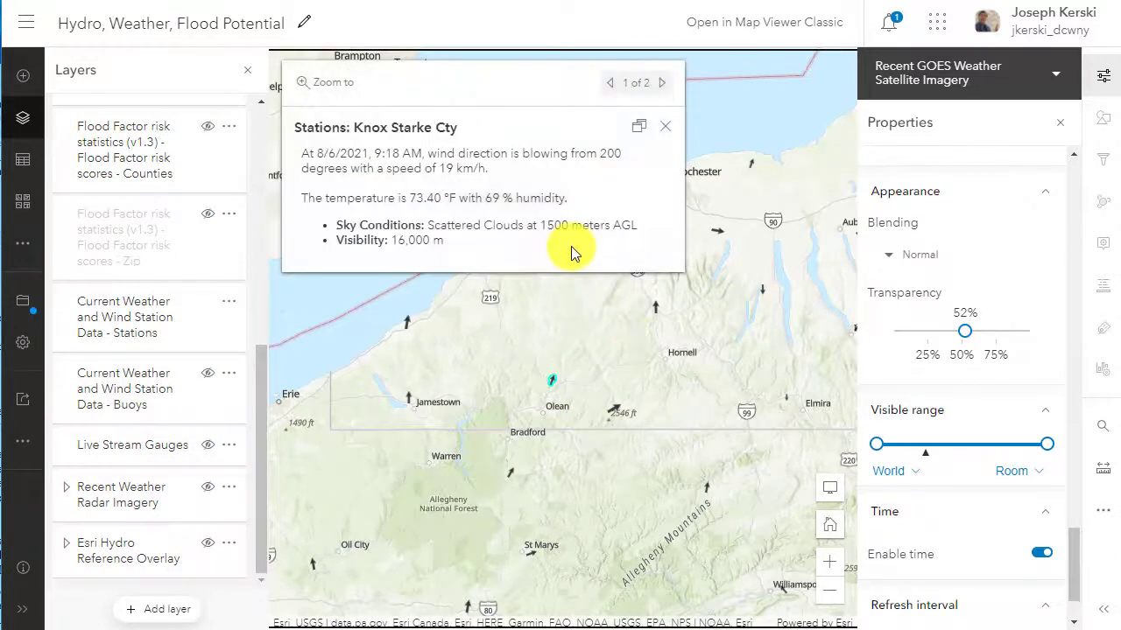
pyautogui.click(664, 84)
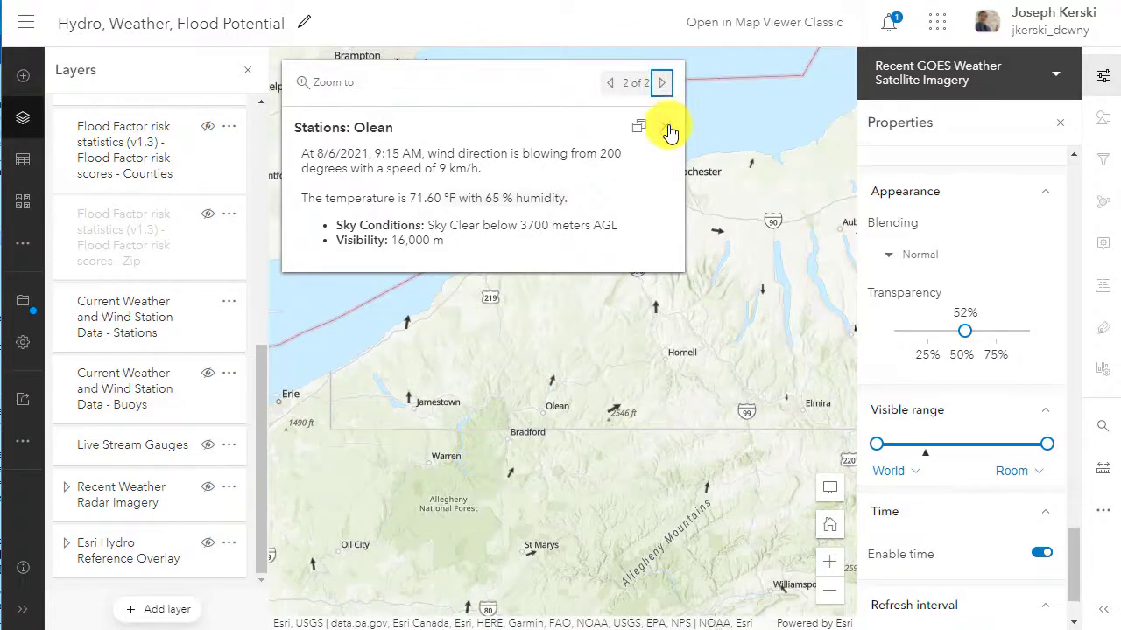
pyautogui.click(666, 126)
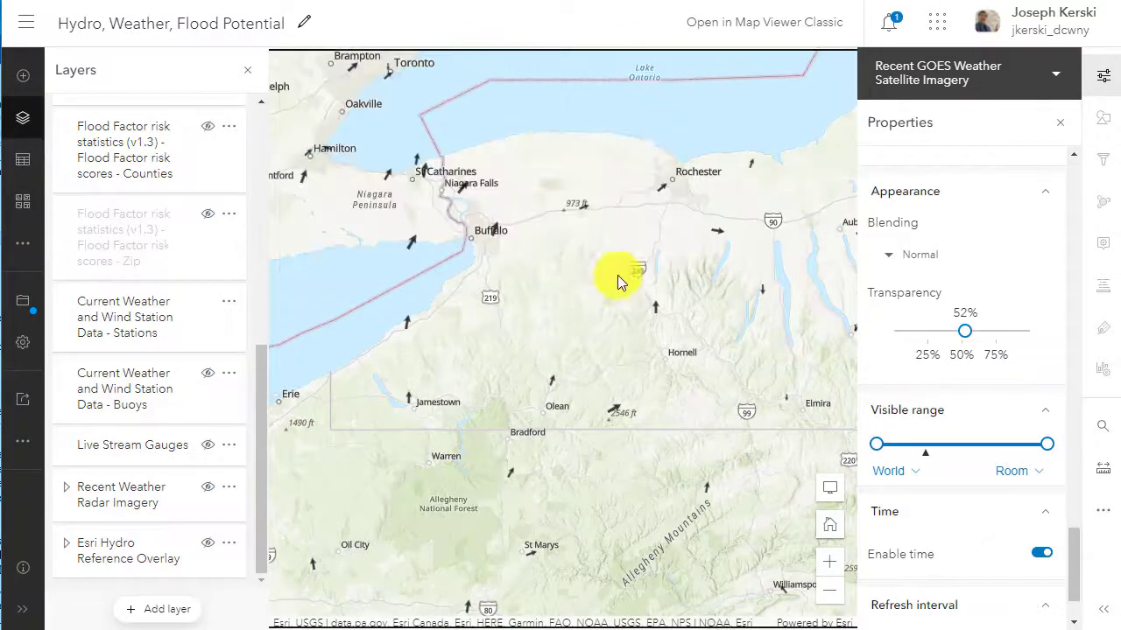
# Read the weather station details at the wind arrow on Buffalo and dismiss them.
pyautogui.click(495, 232)
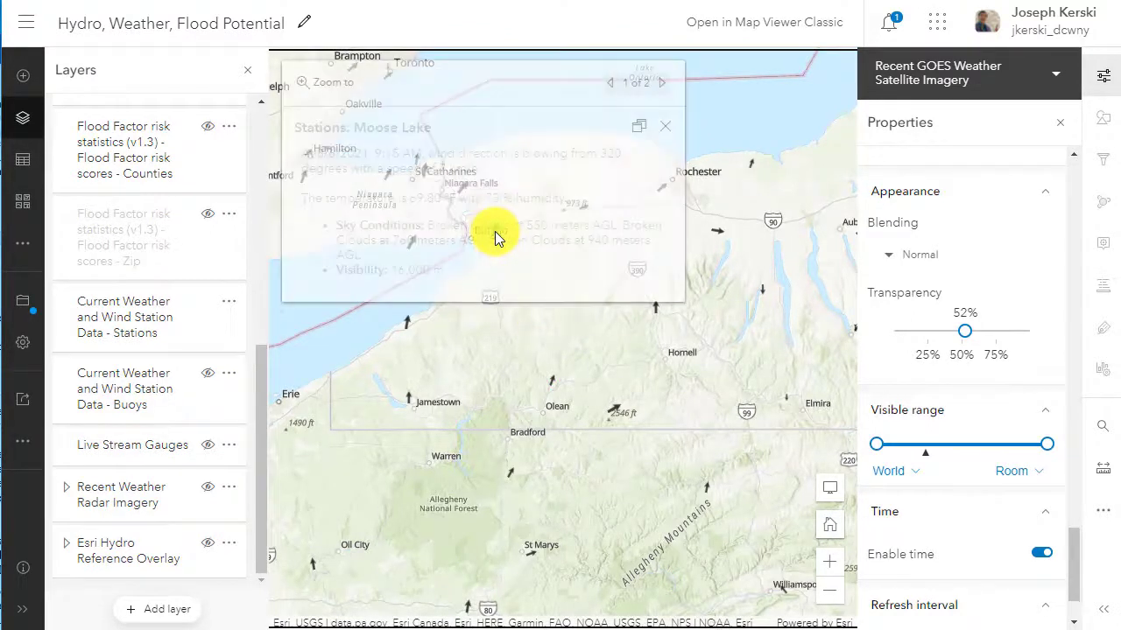
pyautogui.click(665, 126)
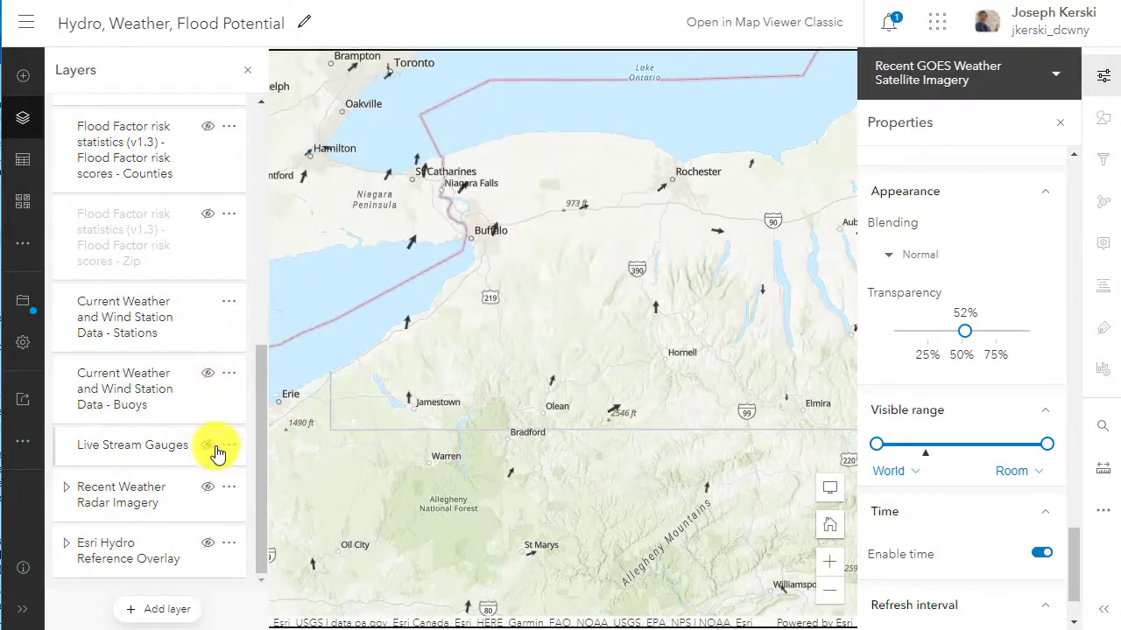
# Show the Current Weather and Wind Station Data - Buoys layer without the Stations layer and read the Lake Erie buoy southwest of Buffalo.
pyautogui.click(207, 376)
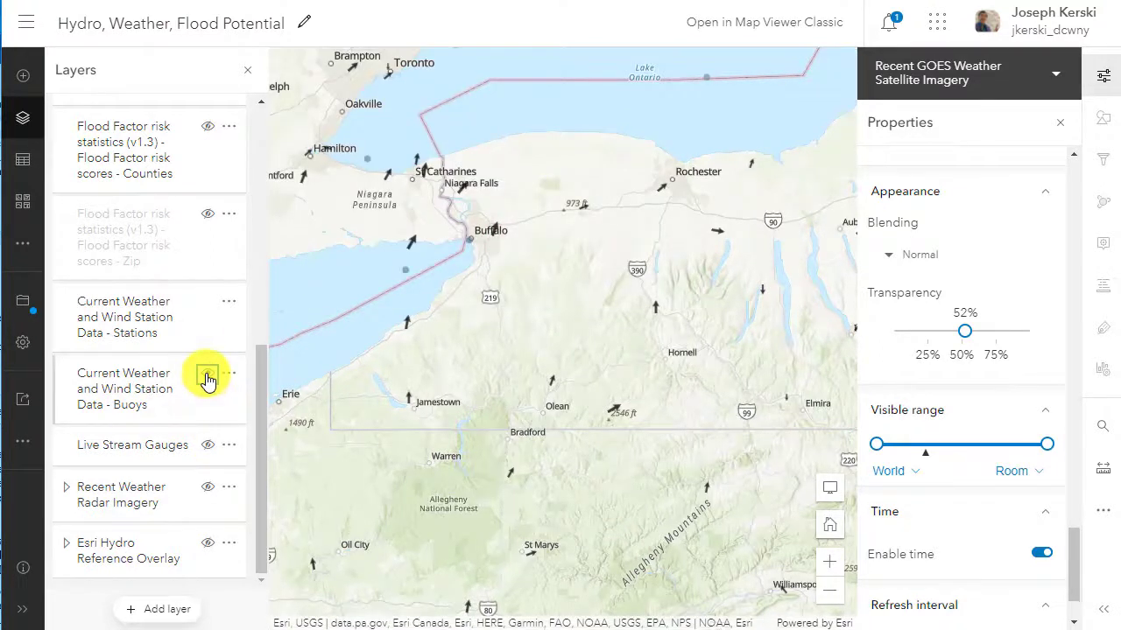
pyautogui.click(209, 303)
pyautogui.click(408, 272)
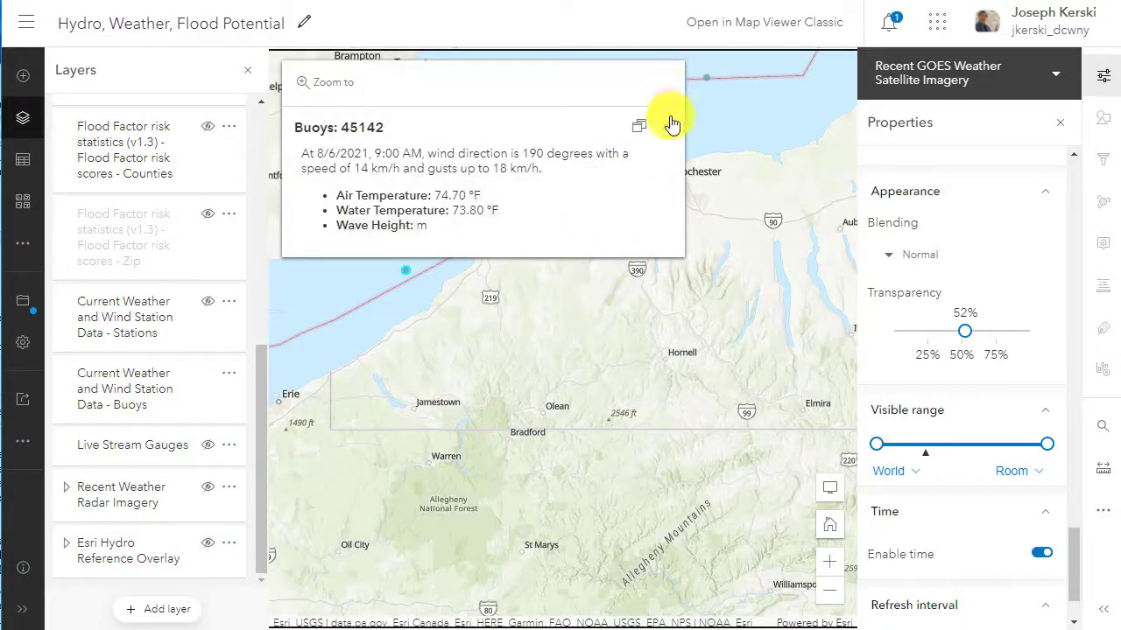
pyautogui.click(662, 130)
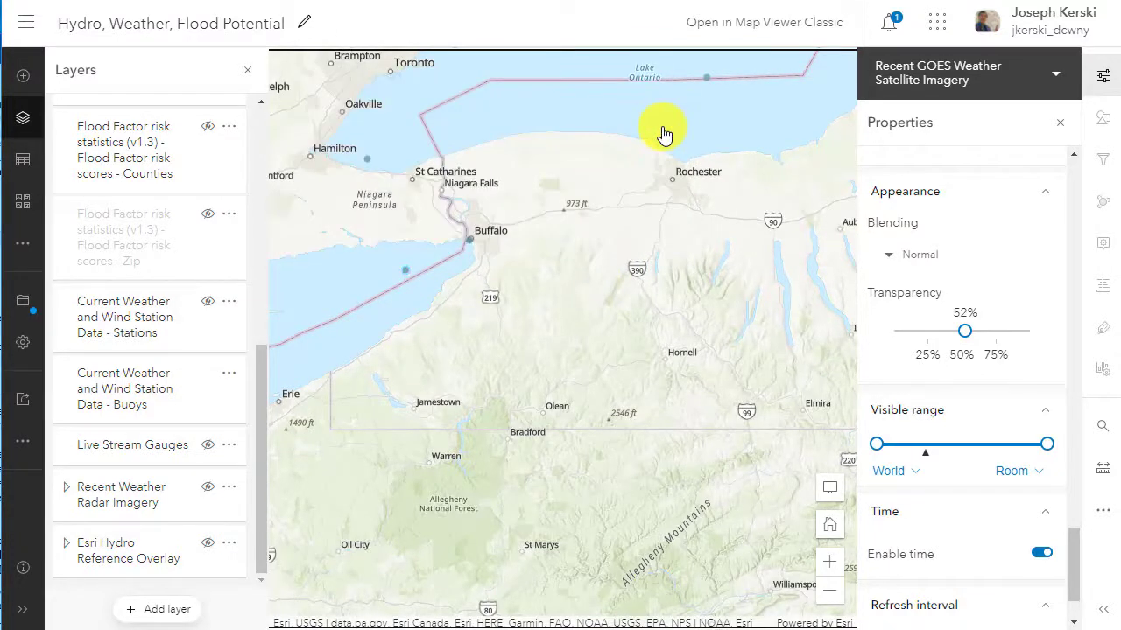
# Briefly redisplay the weather Stations layer, and hide both the Stations and Buoys layers.
pyautogui.click(208, 302)
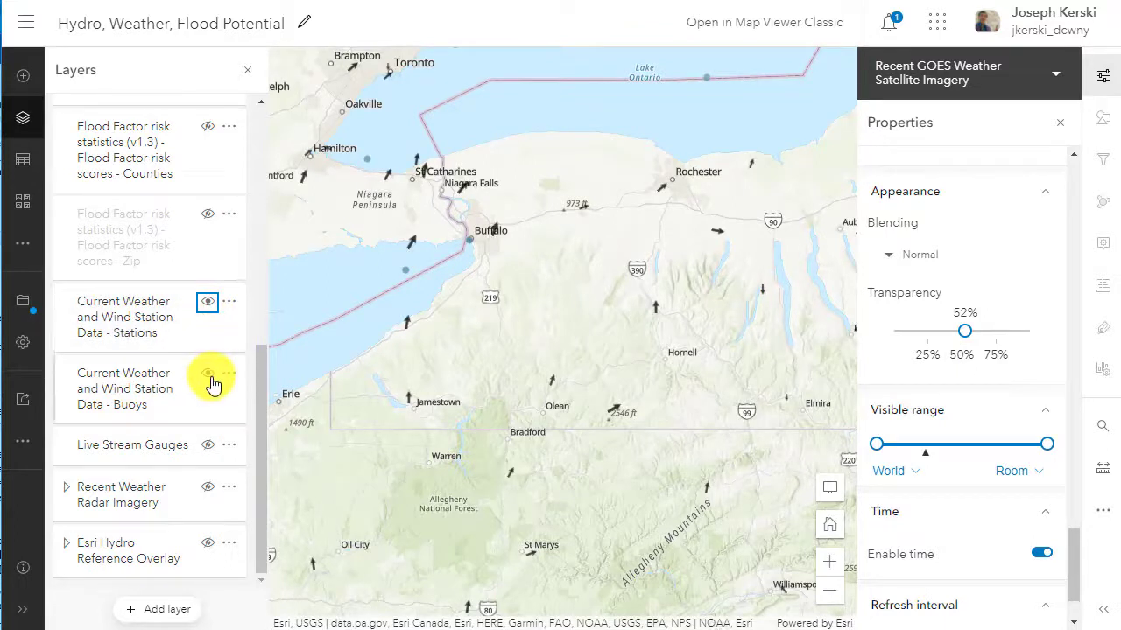
pyautogui.click(208, 301)
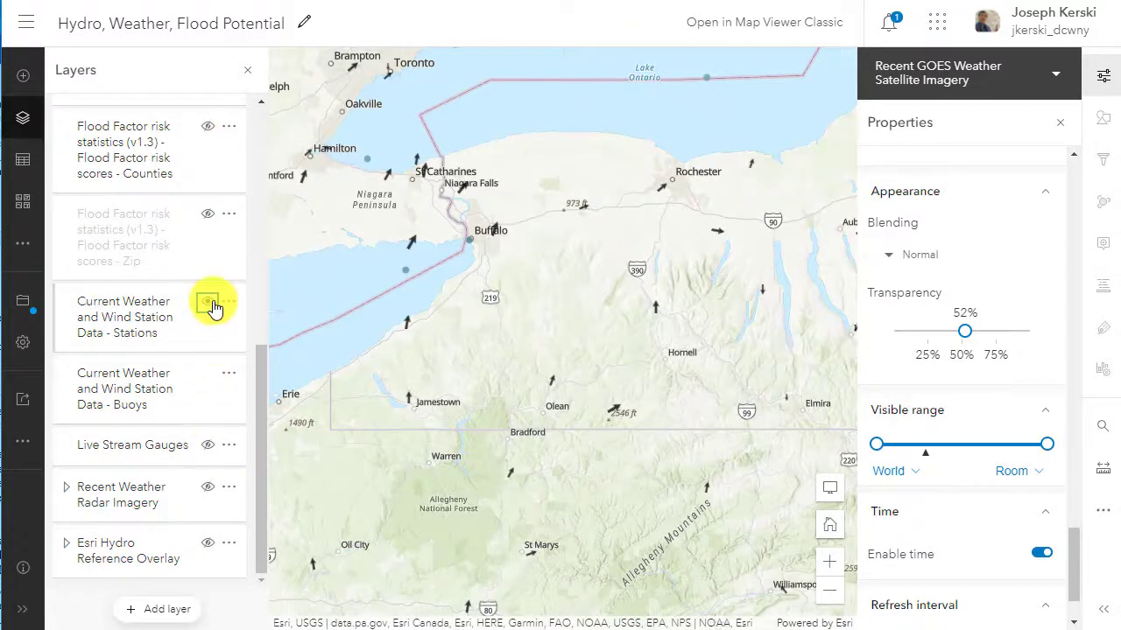
pyautogui.click(209, 374)
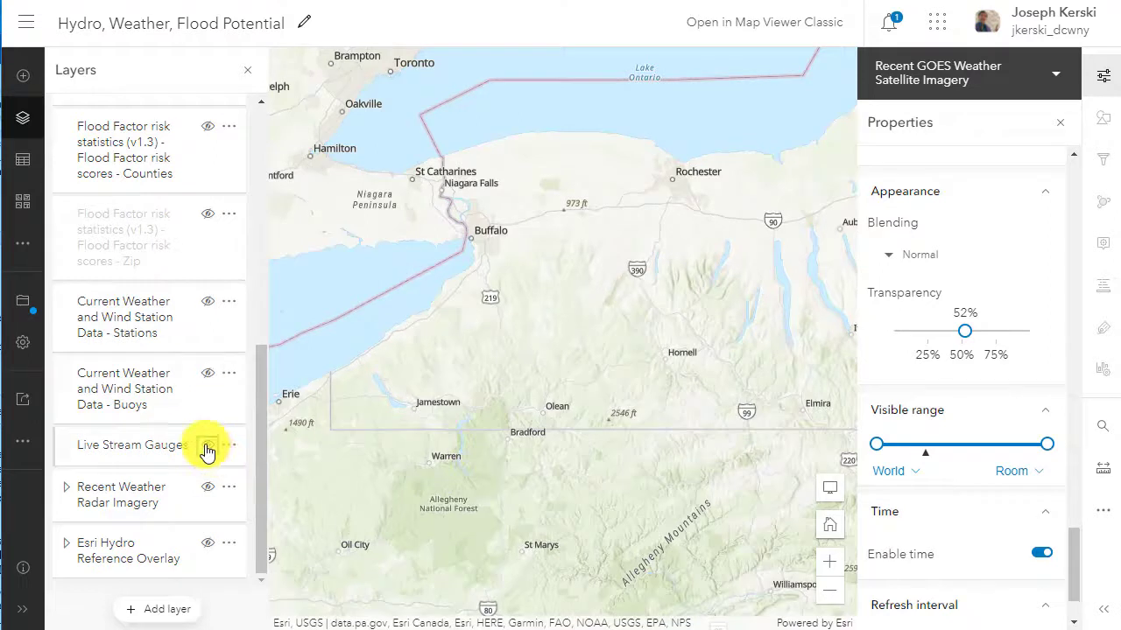
# Turn on the Live Stream Gauges layer and examine the gauge records and graphs for Eighteenmile Creek south of Buffalo.
pyautogui.click(208, 448)
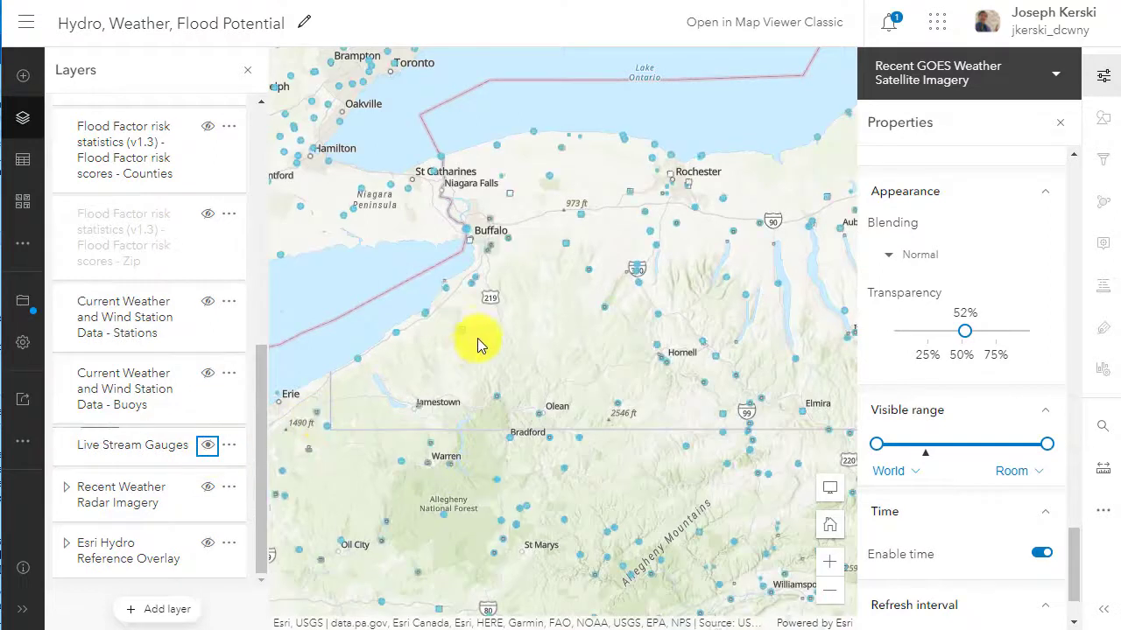
pyautogui.click(475, 279)
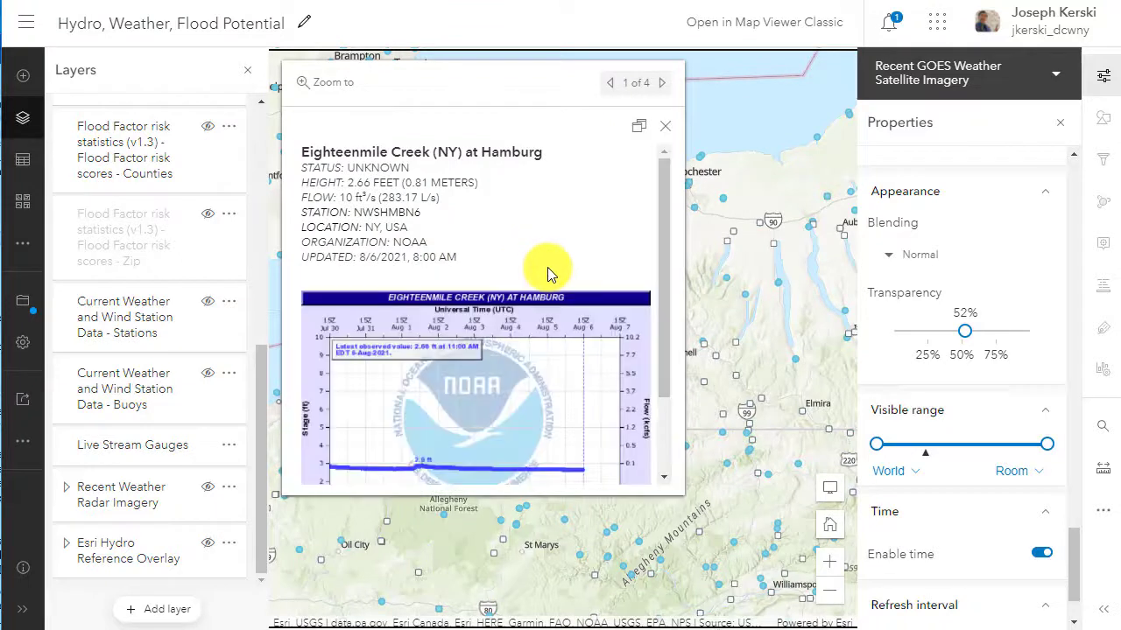
pyautogui.scroll(-2, 547, 274)
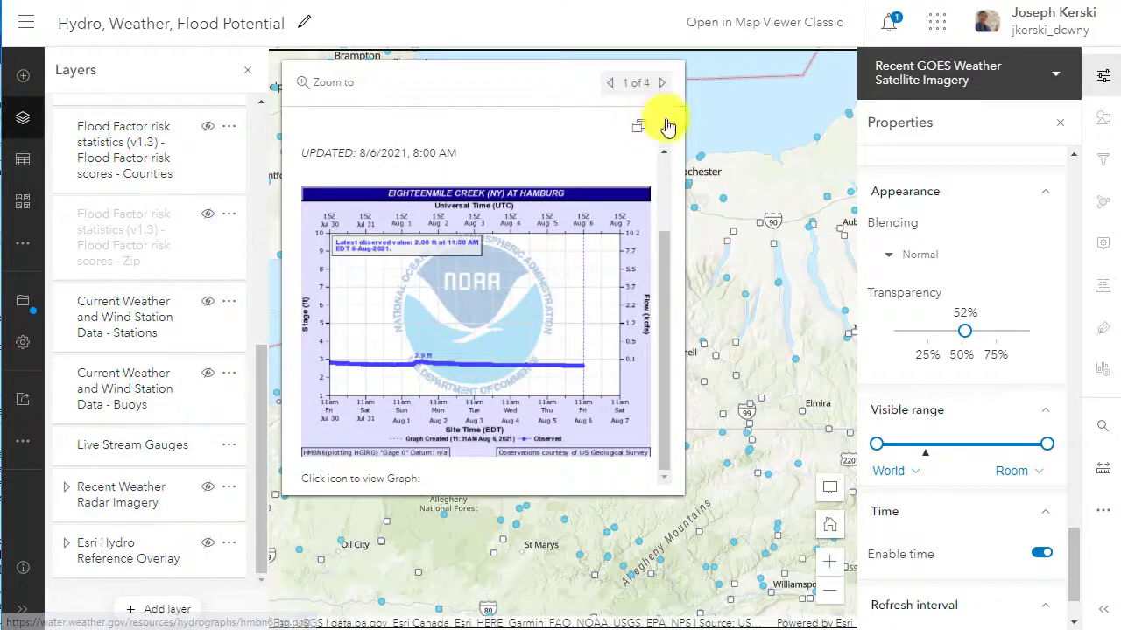
pyautogui.click(661, 84)
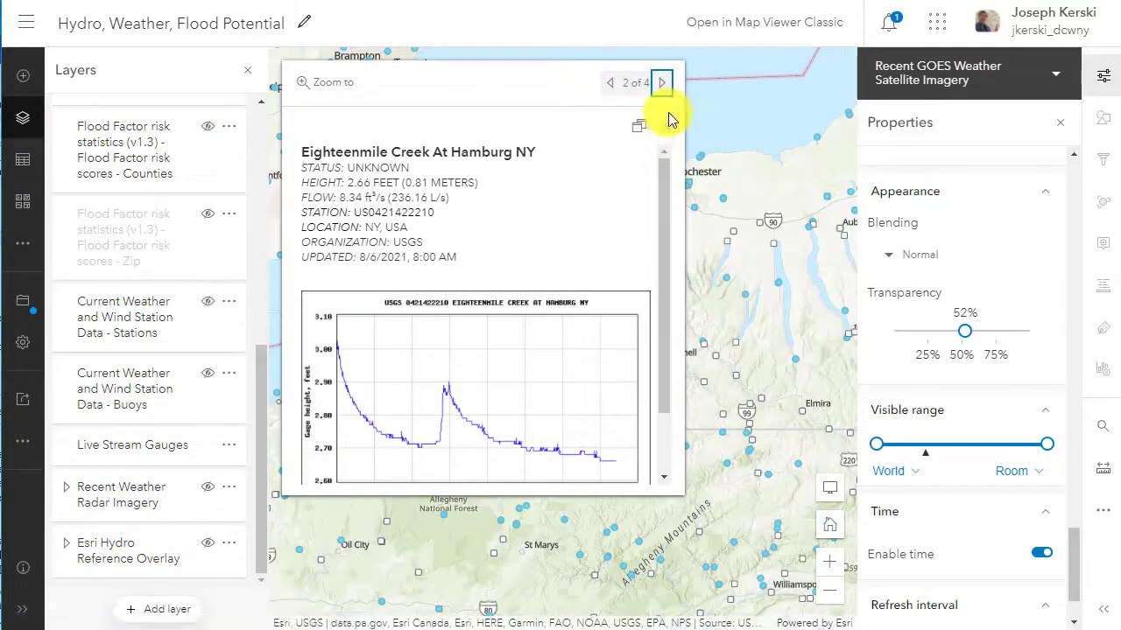
pyautogui.click(661, 84)
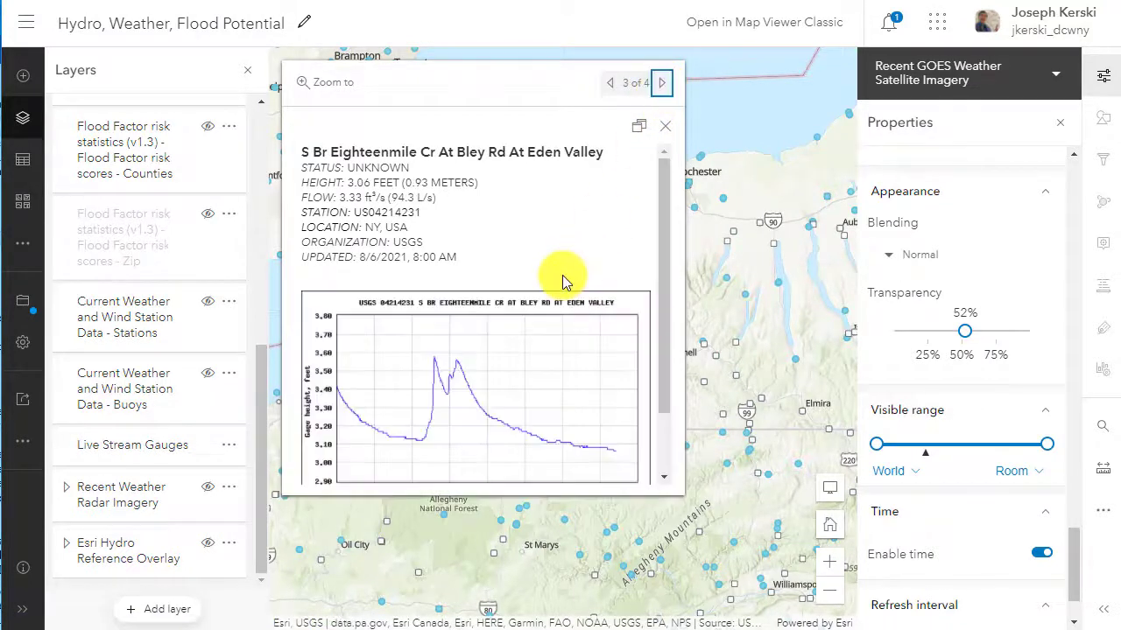
pyautogui.scroll(-2, 561, 275)
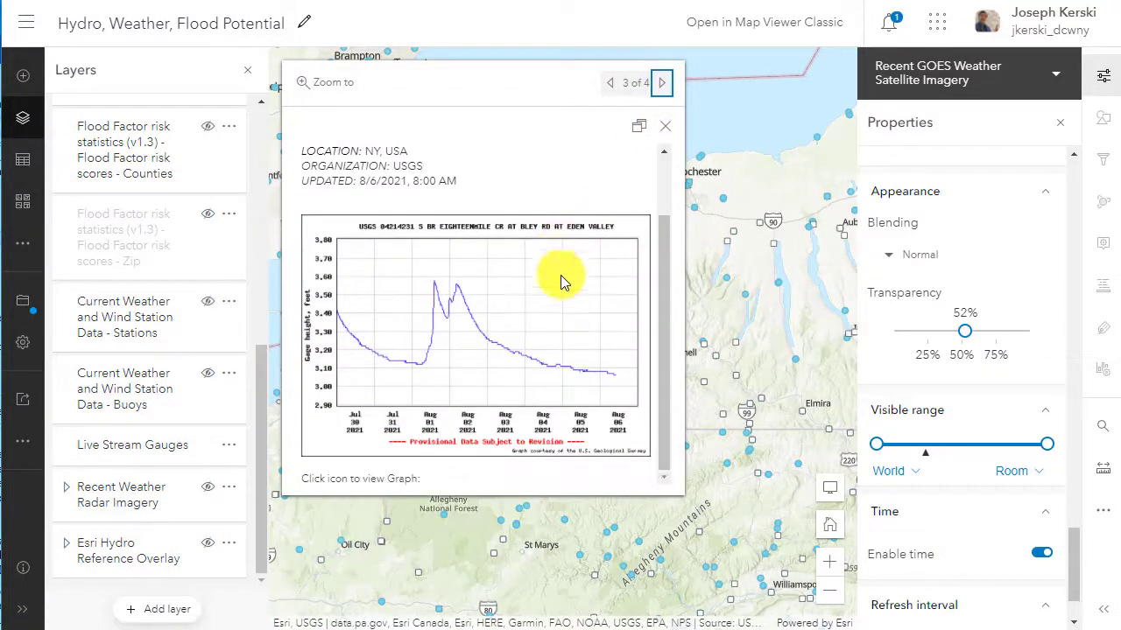
pyautogui.click(664, 127)
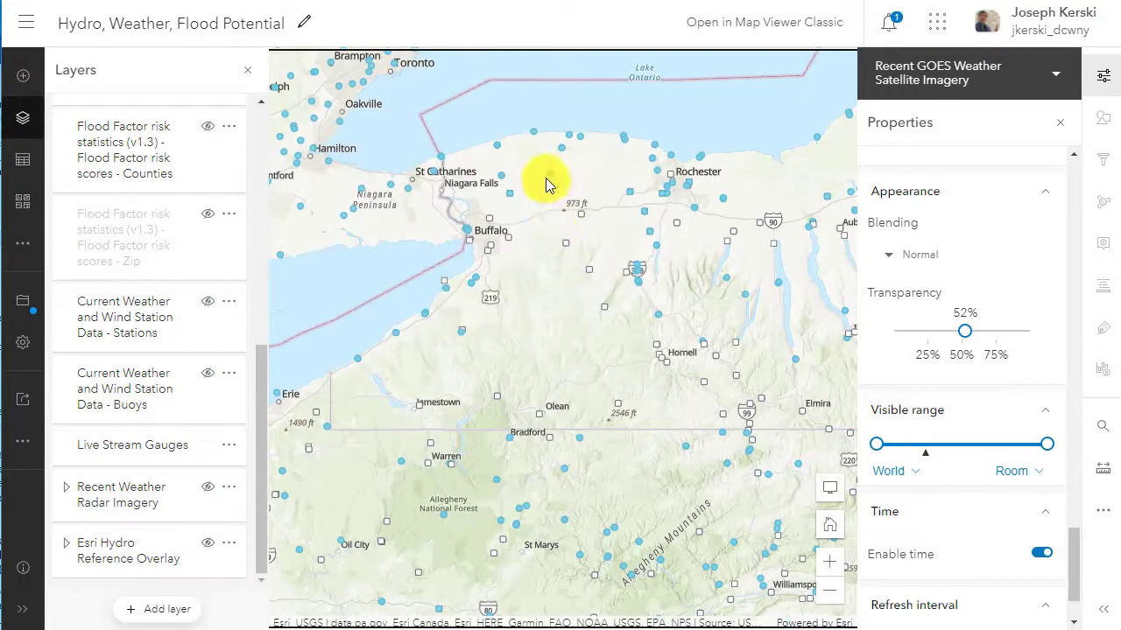
# Read both stream gauge records and the graph for Oak Orchard Creek near Shelby and dismiss them.
pyautogui.click(544, 179)
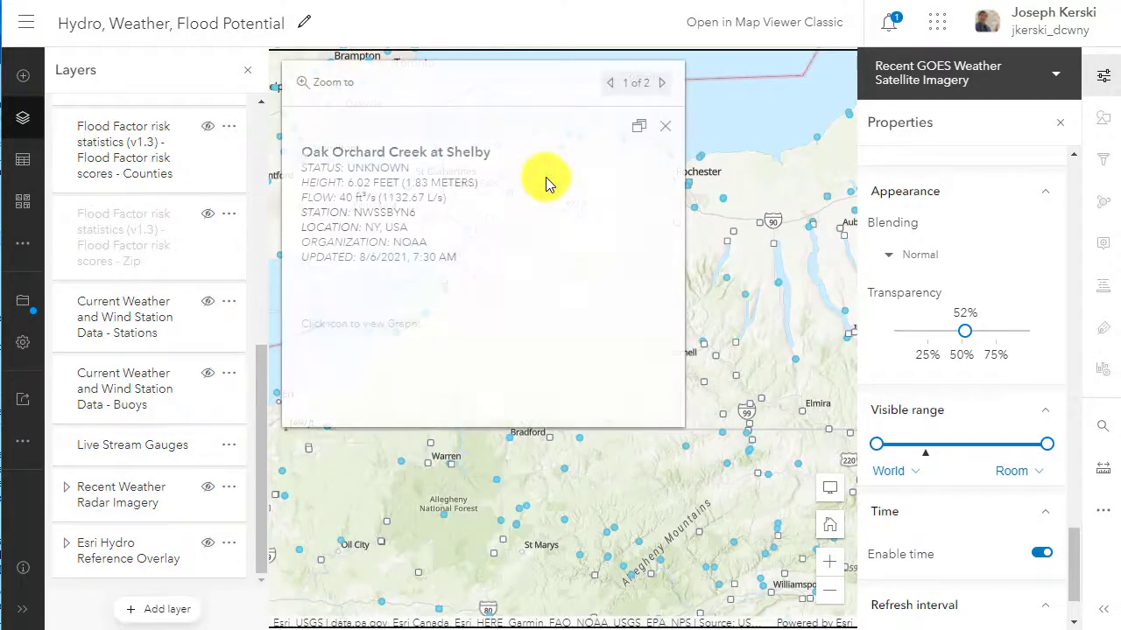
pyautogui.scroll(-2, 500, 324)
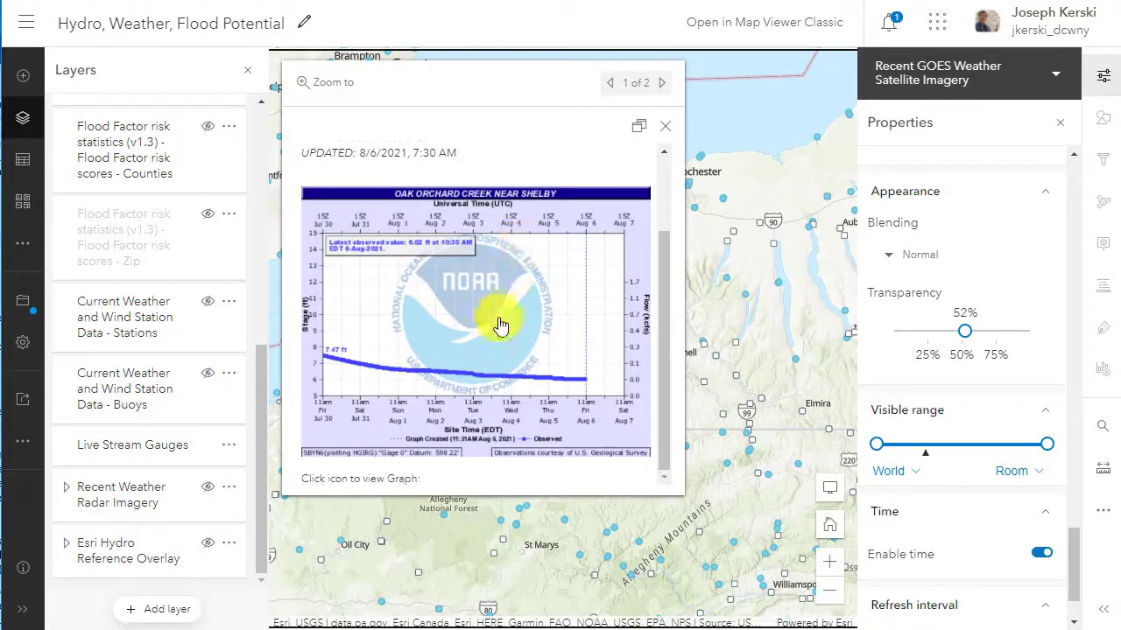
pyautogui.click(662, 82)
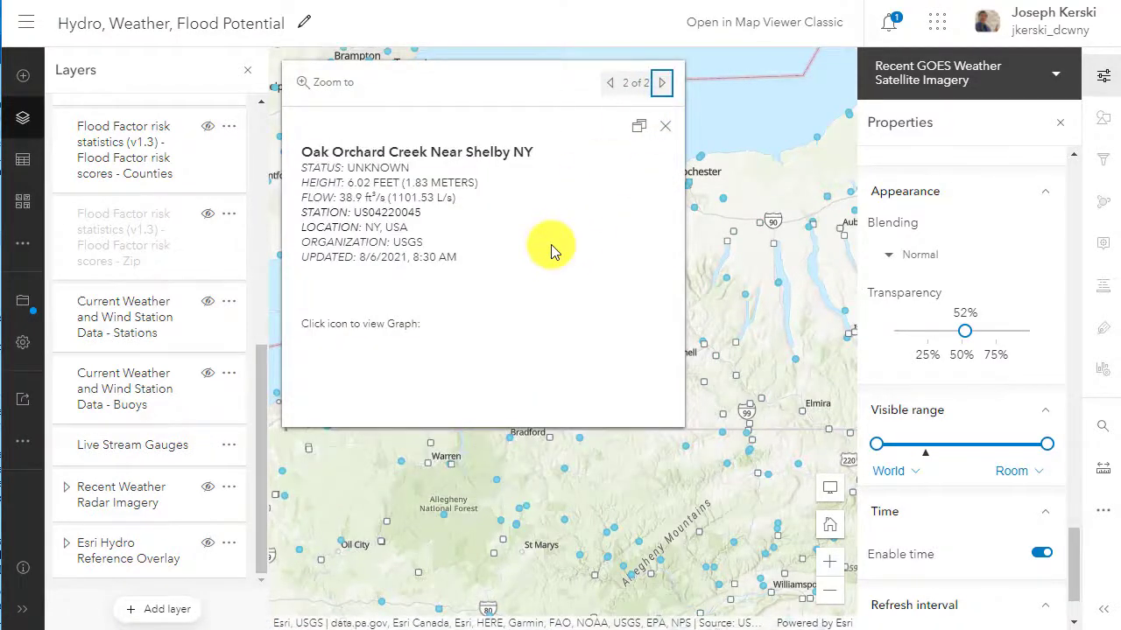
pyautogui.click(667, 130)
pyautogui.scroll(1, 488, 342)
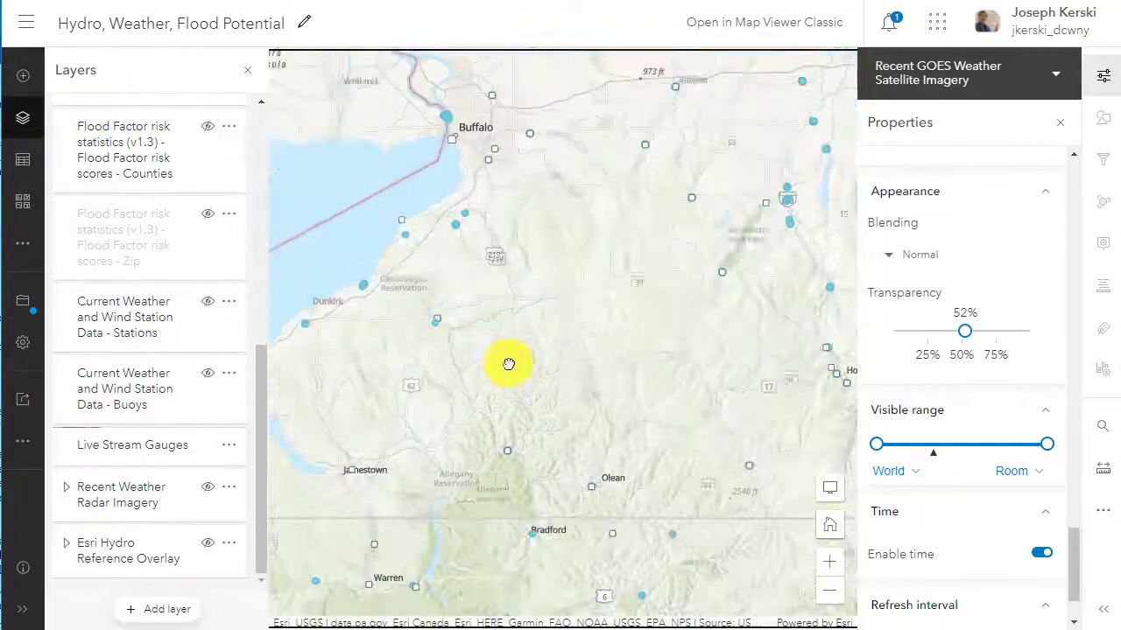
pyautogui.moveTo(500, 342); pyautogui.dragTo(560, 486)
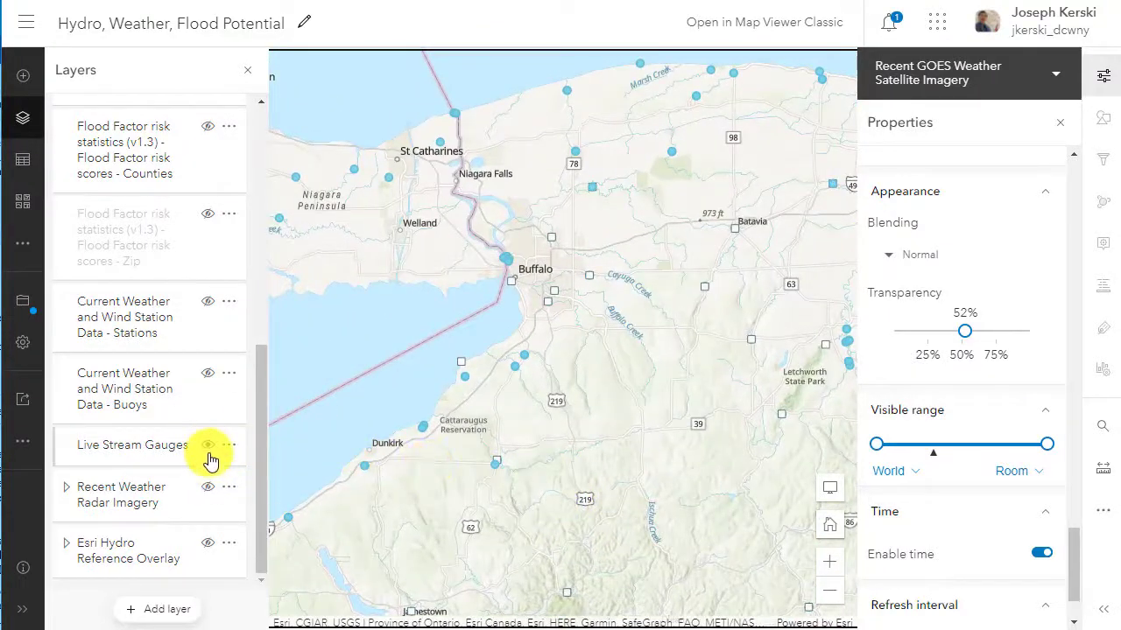
# Show Recent Weather Radar Imagery instead of Live Stream Gauges and examine the radar over Michigan and the Great Lakes.
pyautogui.click(208, 446)
pyautogui.click(208, 488)
pyautogui.scroll(-3, 578, 430)
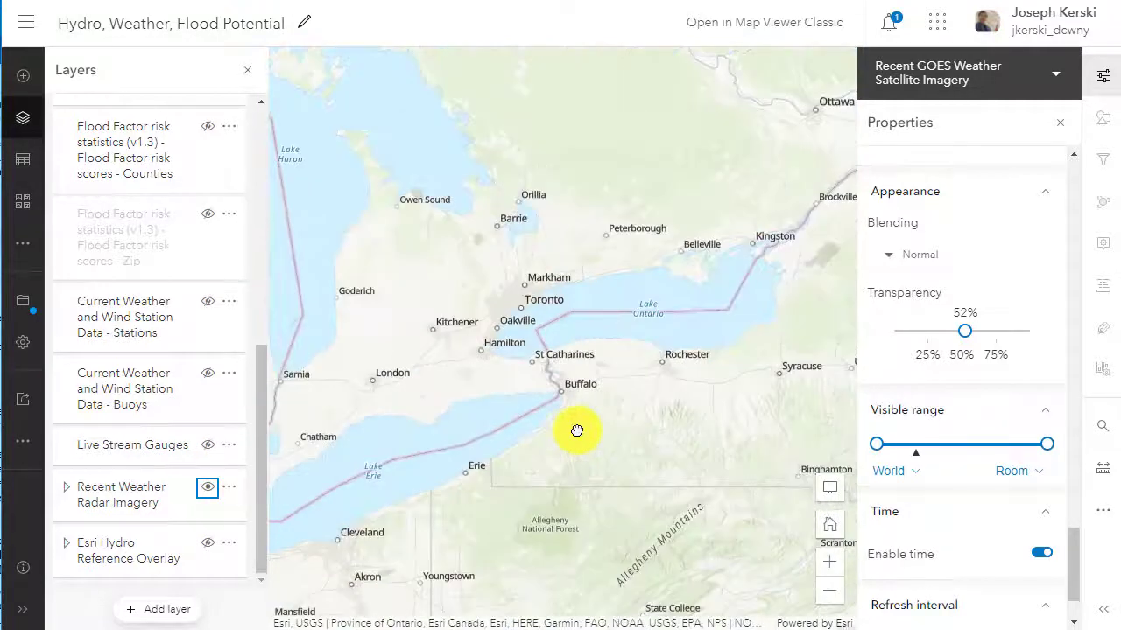
pyautogui.moveTo(505, 414); pyautogui.dragTo(752, 405)
pyautogui.moveTo(470, 400); pyautogui.dragTo(592, 507)
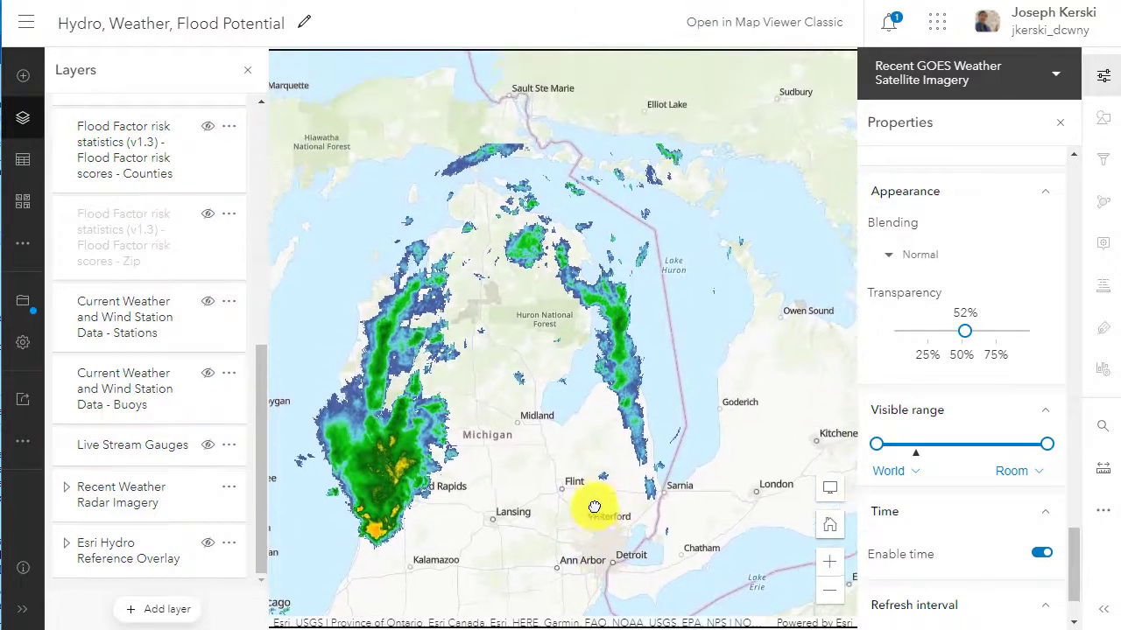
pyautogui.moveTo(714, 487); pyautogui.dragTo(512, 328)
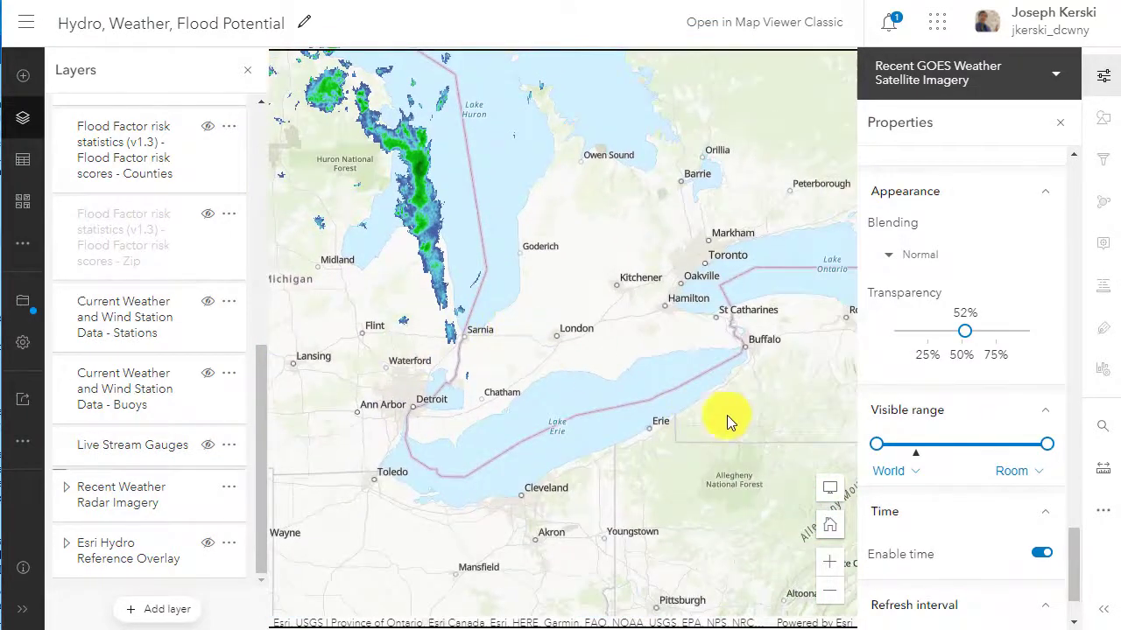
# Examine the radar imagery across the central and western United States and return to the Buffalo region.
pyautogui.scroll(-3, 713, 407)
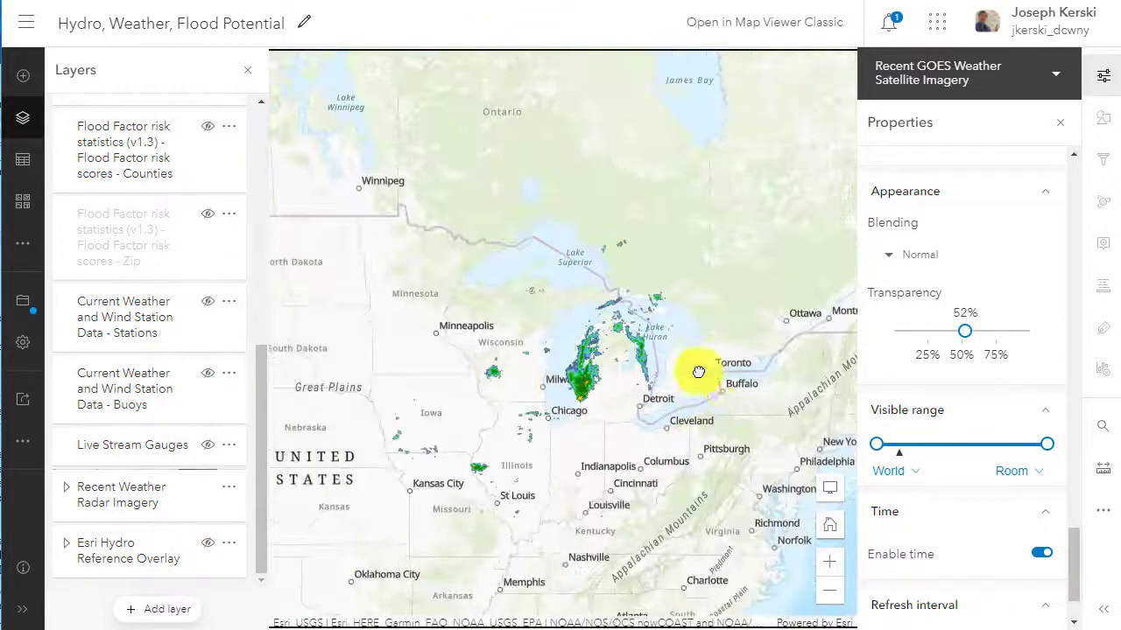
pyautogui.moveTo(712, 400); pyautogui.dragTo(786, 260)
pyautogui.moveTo(632, 388); pyautogui.dragTo(730, 426)
pyautogui.moveTo(543, 405); pyautogui.dragTo(718, 394)
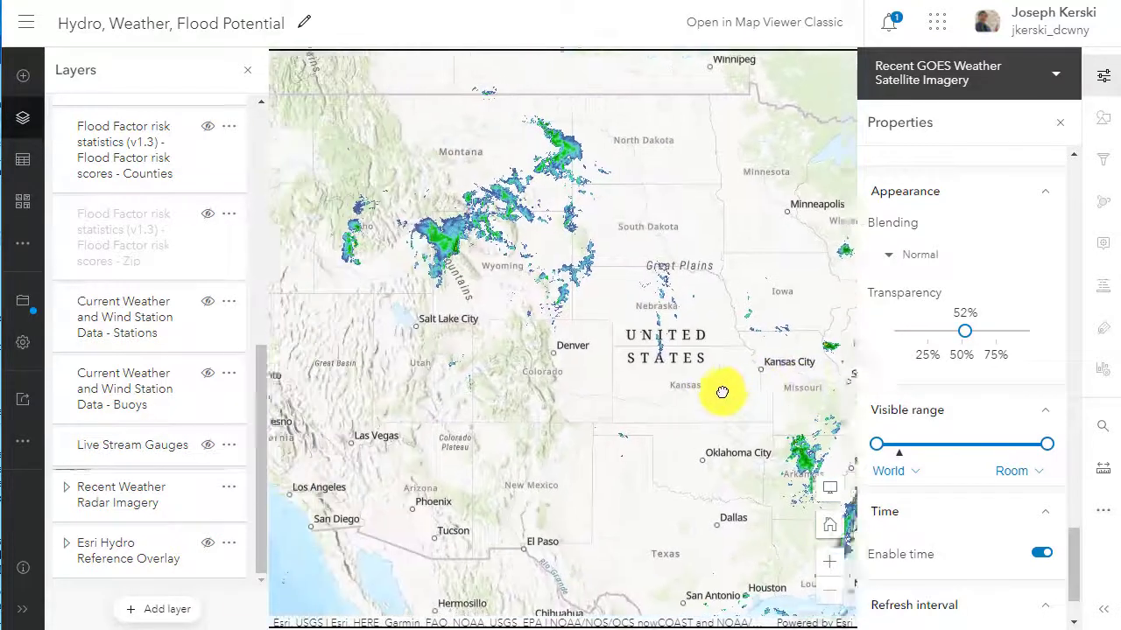
pyautogui.moveTo(798, 388); pyautogui.dragTo(516, 378)
pyautogui.moveTo(743, 268); pyautogui.dragTo(516, 358)
pyautogui.scroll(4, 533, 341)
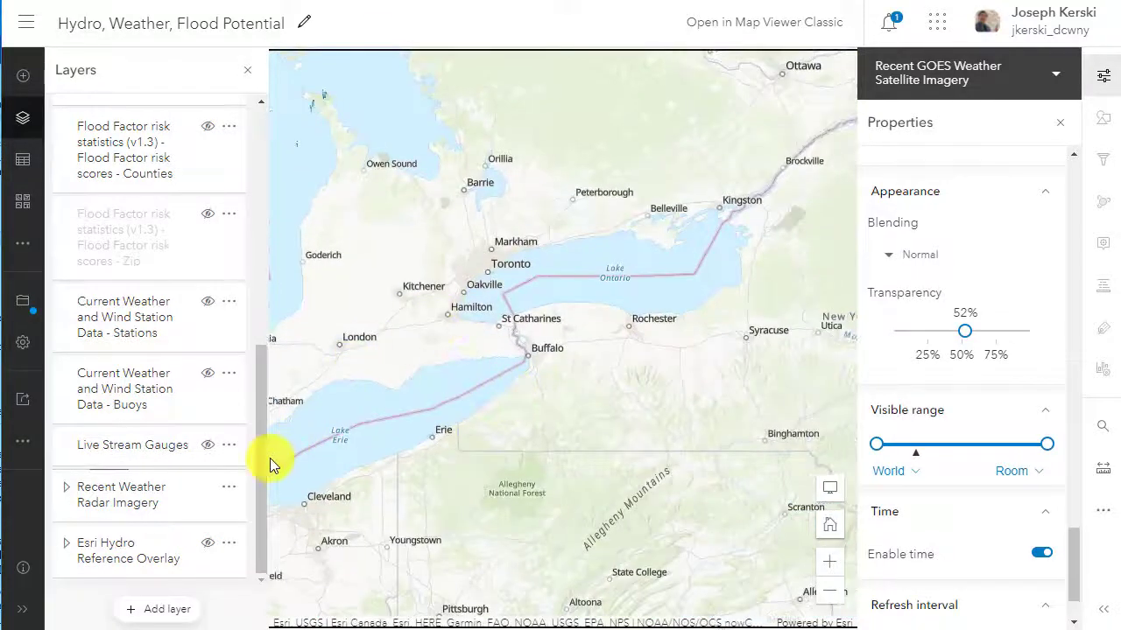
# Show the Esri Hydro Reference Overlay instead of the radar imagery and examine the rivers across North America.
pyautogui.click(207, 489)
pyautogui.click(211, 549)
pyautogui.scroll(1, 213, 550)
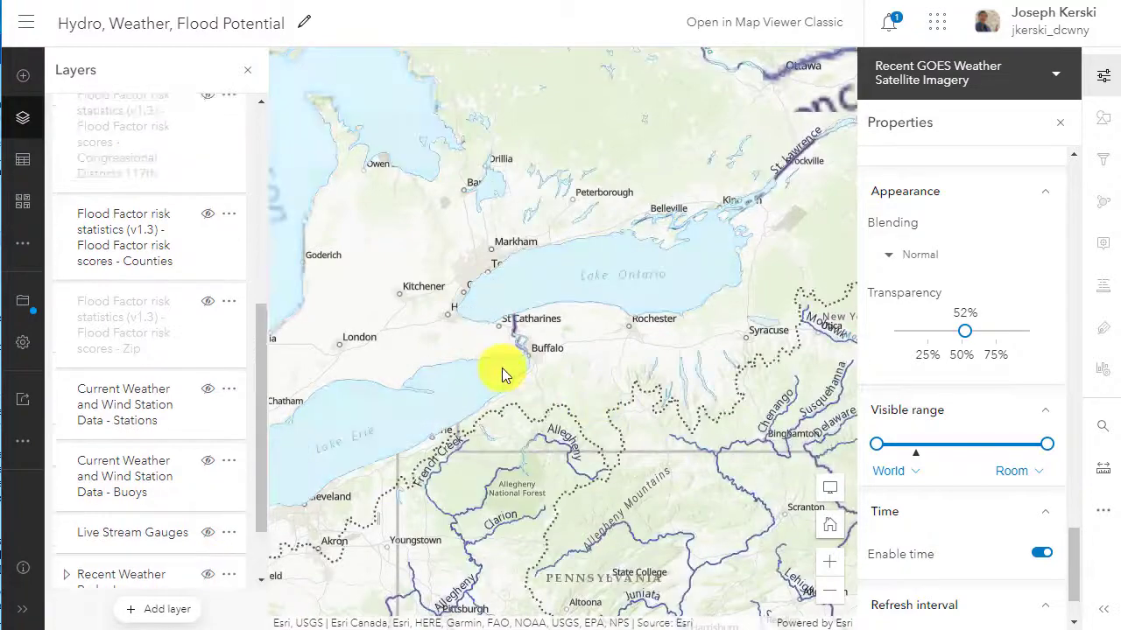
pyautogui.scroll(-3, 568, 433)
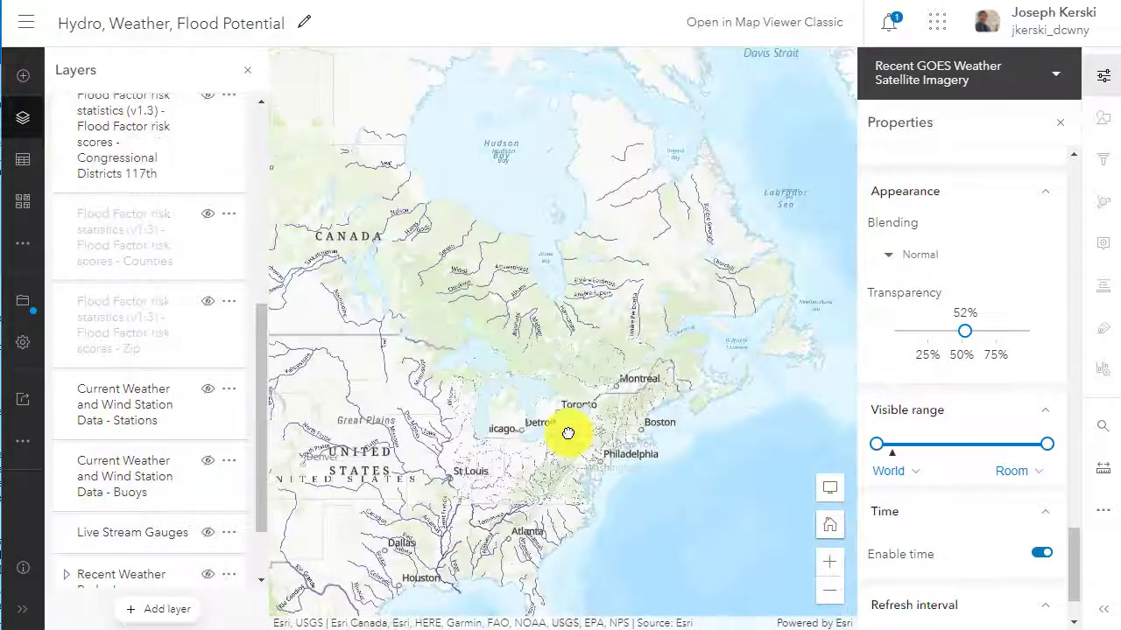
pyautogui.moveTo(520, 426); pyautogui.dragTo(685, 378)
pyautogui.scroll(-2, 673, 388)
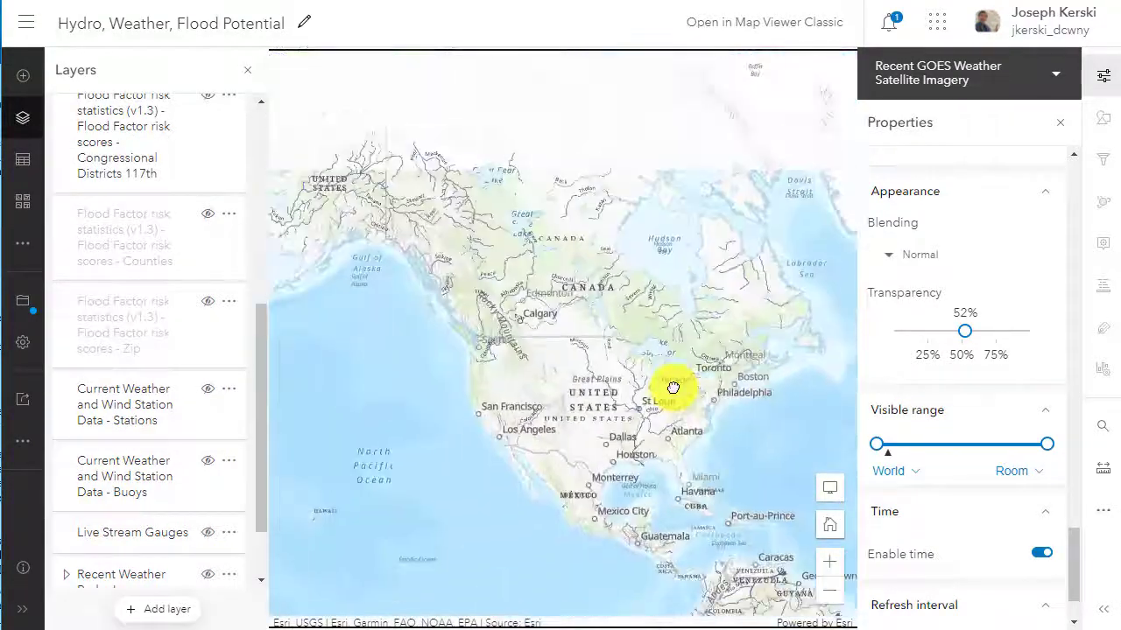
pyautogui.moveTo(652, 415); pyautogui.dragTo(465, 333)
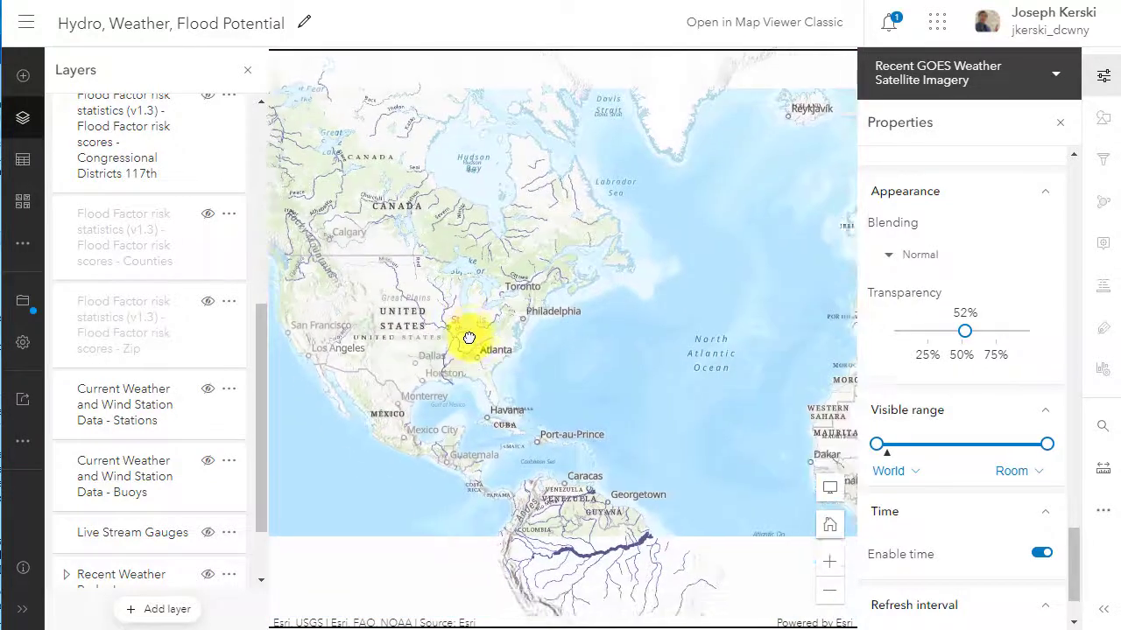
# Examine the overlay's rivers across Europe, Africa and Asia and return to the United States.
pyautogui.moveTo(743, 400); pyautogui.dragTo(458, 406)
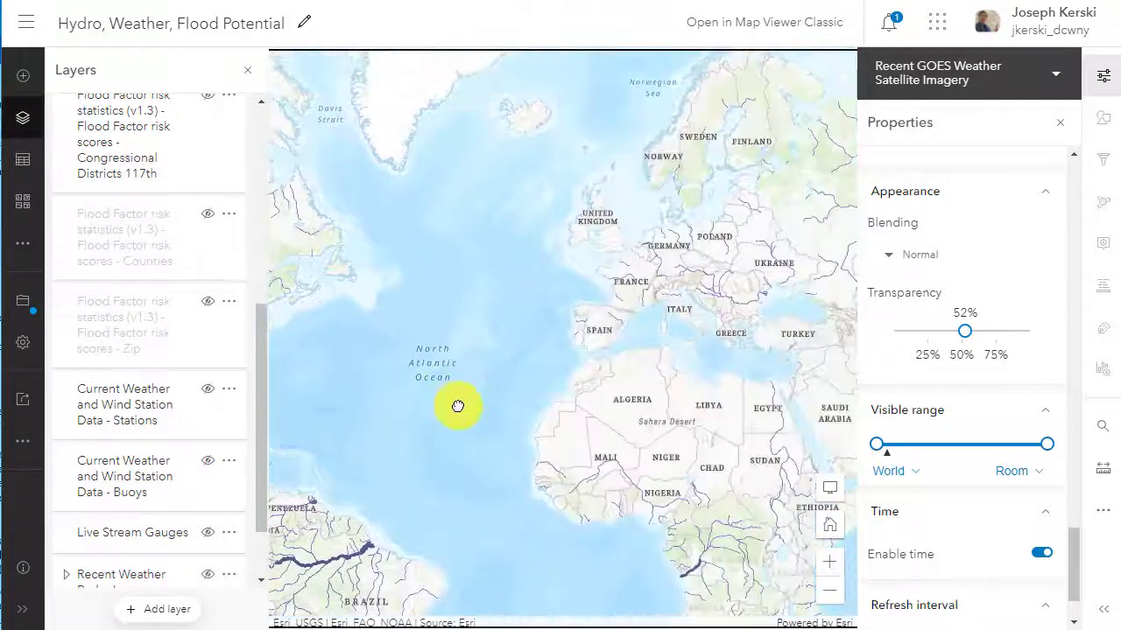
pyautogui.moveTo(680, 388); pyautogui.dragTo(484, 360)
pyautogui.moveTo(703, 345); pyautogui.dragTo(465, 351)
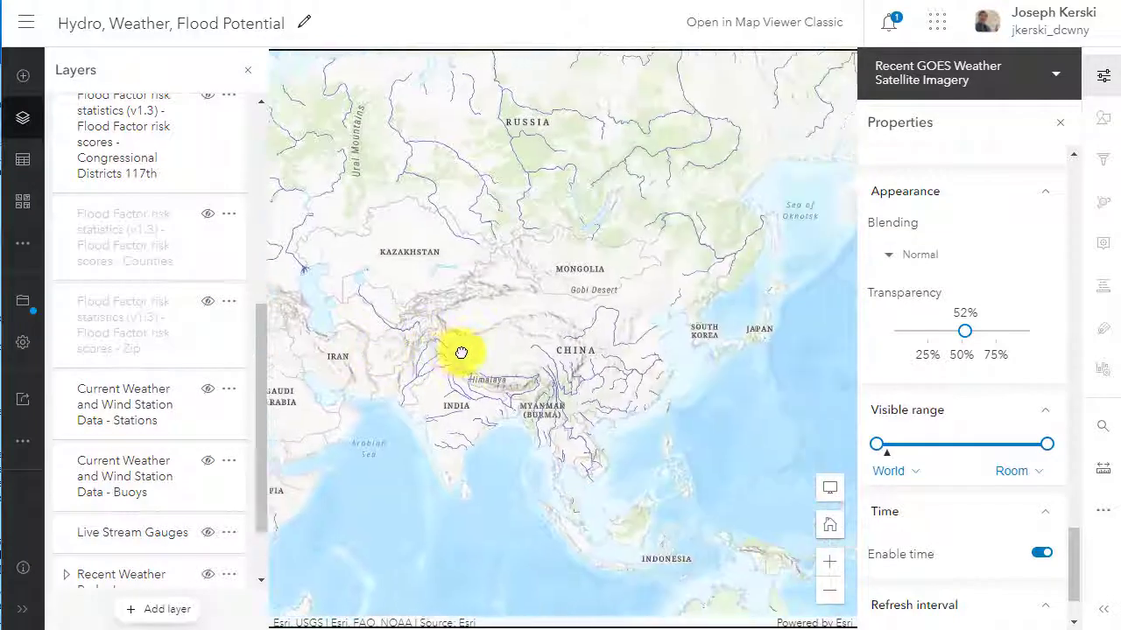
pyautogui.moveTo(692, 328); pyautogui.dragTo(555, 351)
pyautogui.moveTo(764, 348); pyautogui.dragTo(452, 450)
pyautogui.moveTo(680, 396); pyautogui.dragTo(497, 254)
pyautogui.scroll(1, 563, 293)
pyautogui.moveTo(618, 340); pyautogui.dragTo(569, 380)
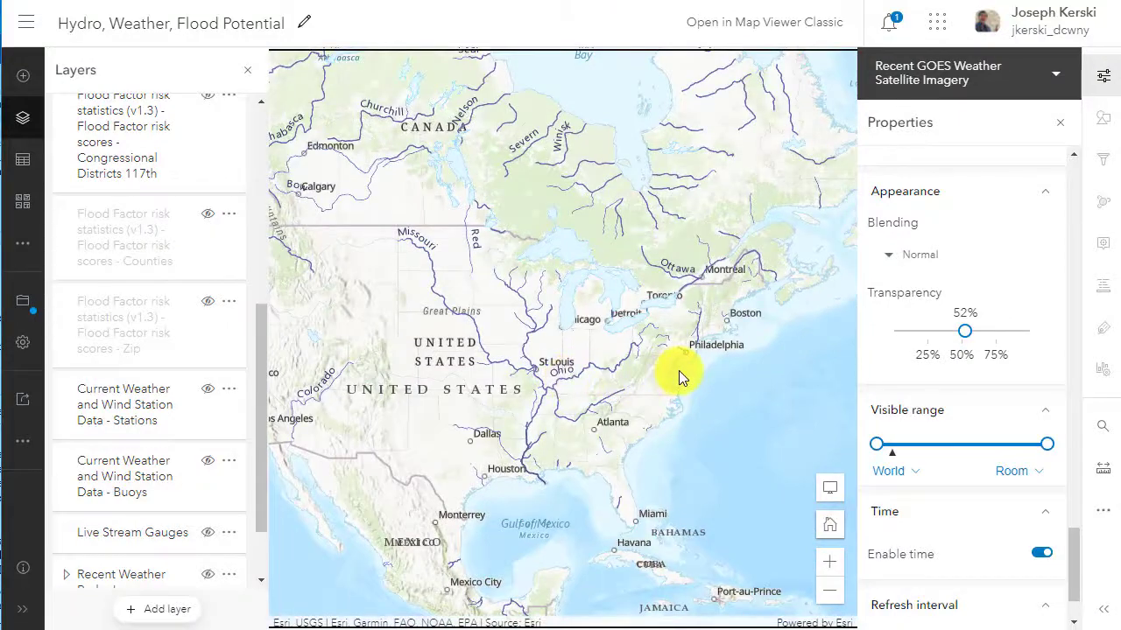
# Examine the rivers and dotted watershed divides from the eastern United States down to the Buffalo and Niagara area.
pyautogui.scroll(2, 679, 371)
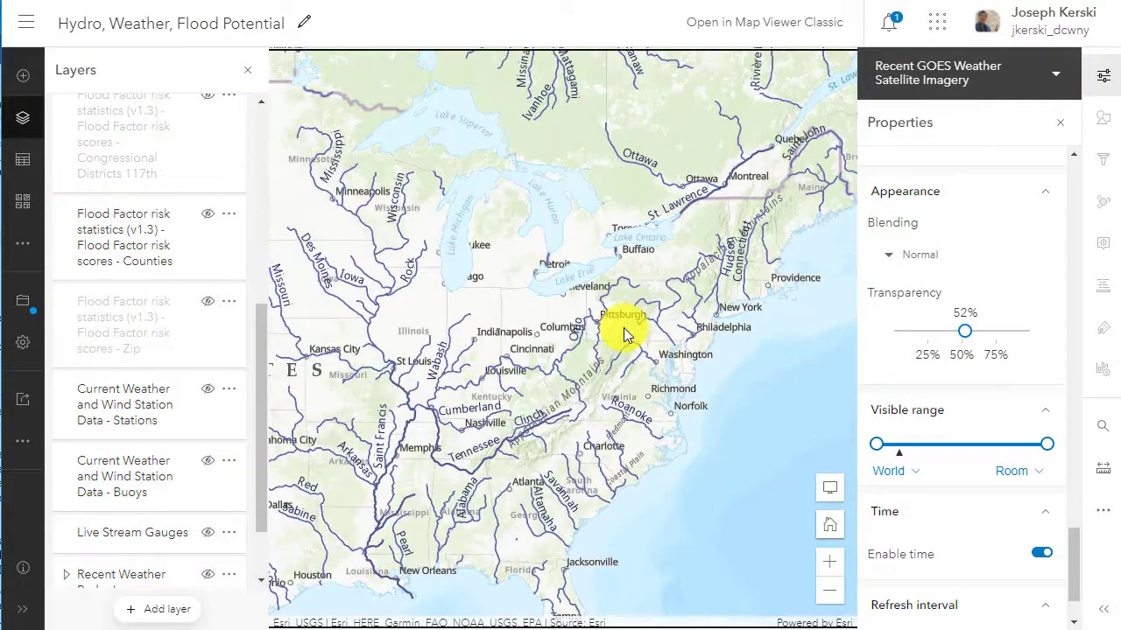
pyautogui.scroll(2, 623, 327)
pyautogui.moveTo(604, 258); pyautogui.dragTo(560, 410)
pyautogui.scroll(2, 611, 349)
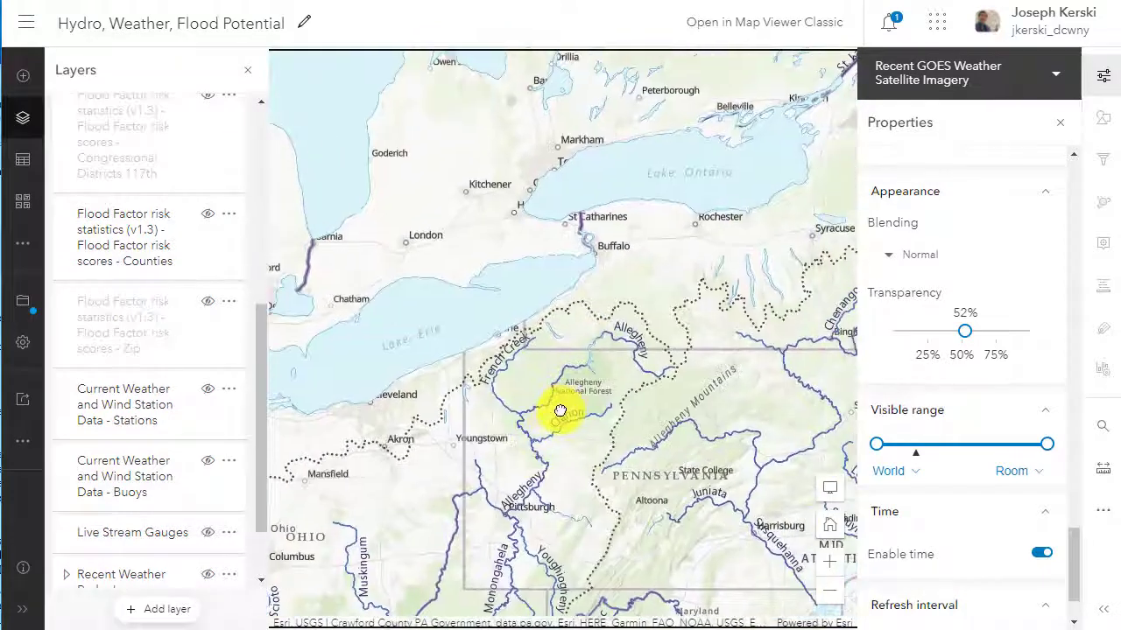
pyautogui.scroll(2, 630, 349)
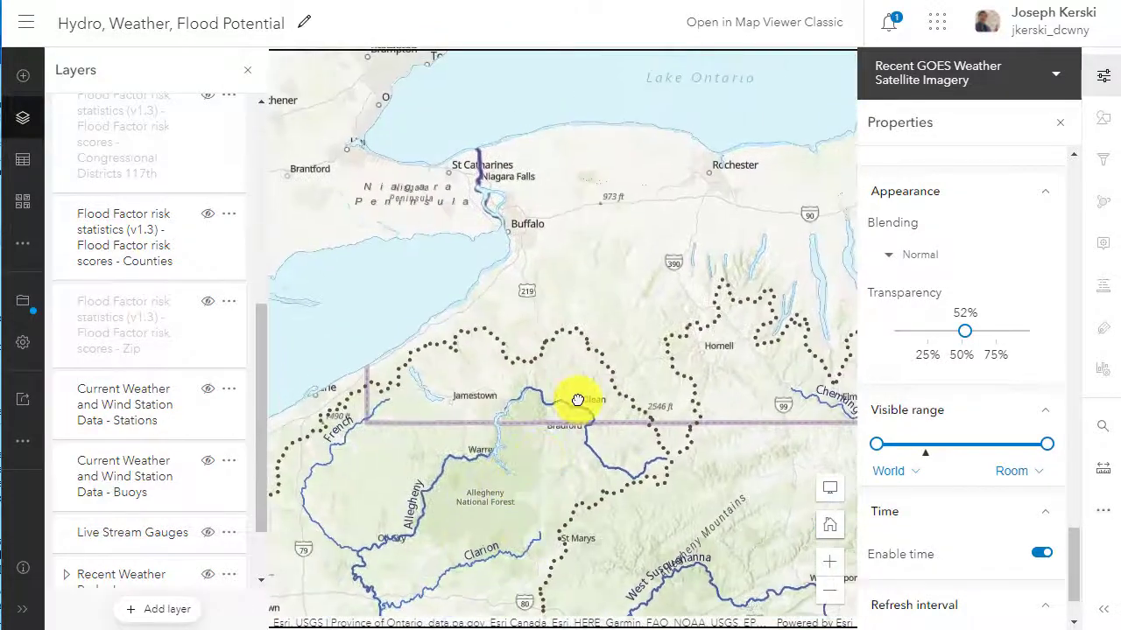
pyautogui.moveTo(578, 387); pyautogui.dragTo(573, 481)
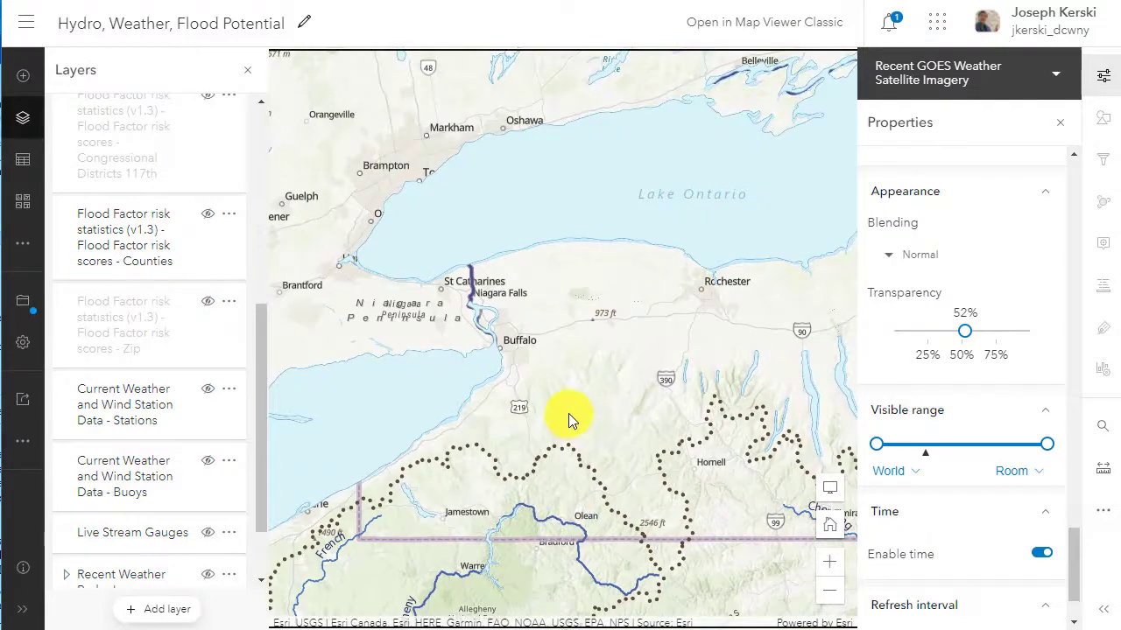
pyautogui.scroll(2, 568, 413)
pyautogui.moveTo(485, 283); pyautogui.dragTo(569, 478)
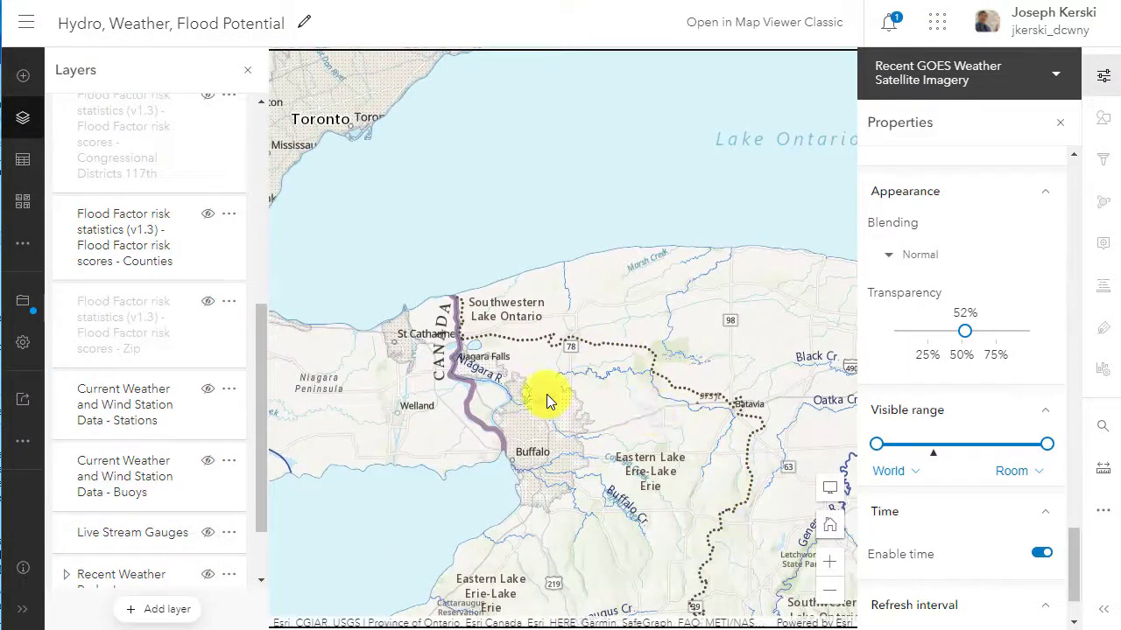
# Examine the creeks northeast of Buffalo, including Tonawanda Creek and Ellicott Creek, at closer scales.
pyautogui.scroll(2, 613, 407)
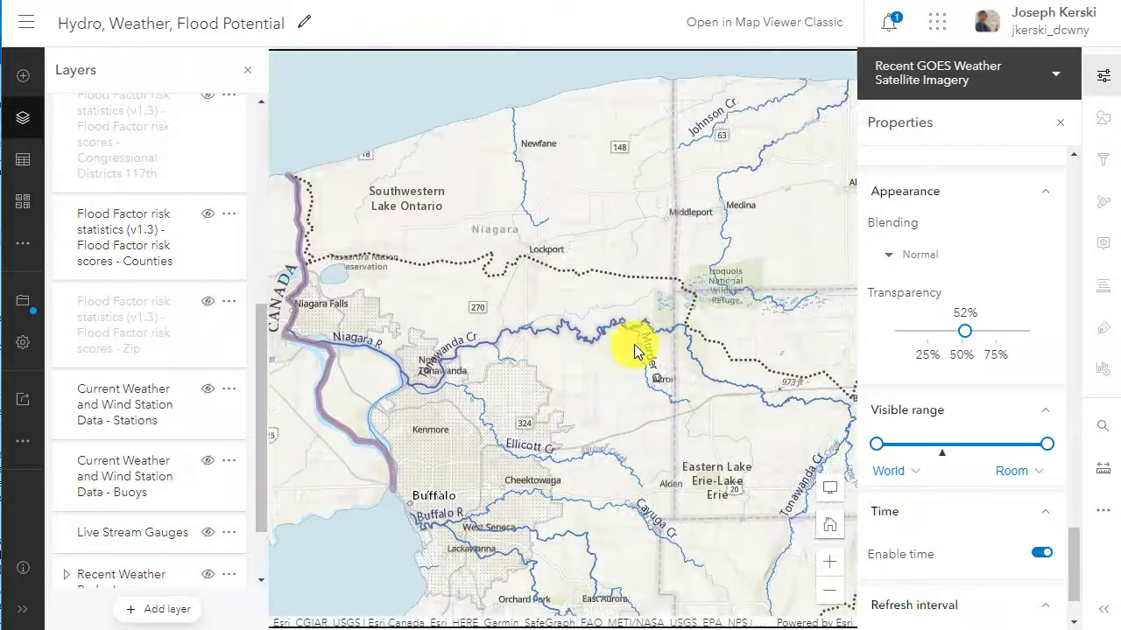
pyautogui.scroll(2, 634, 345)
pyautogui.moveTo(632, 345); pyautogui.dragTo(752, 344)
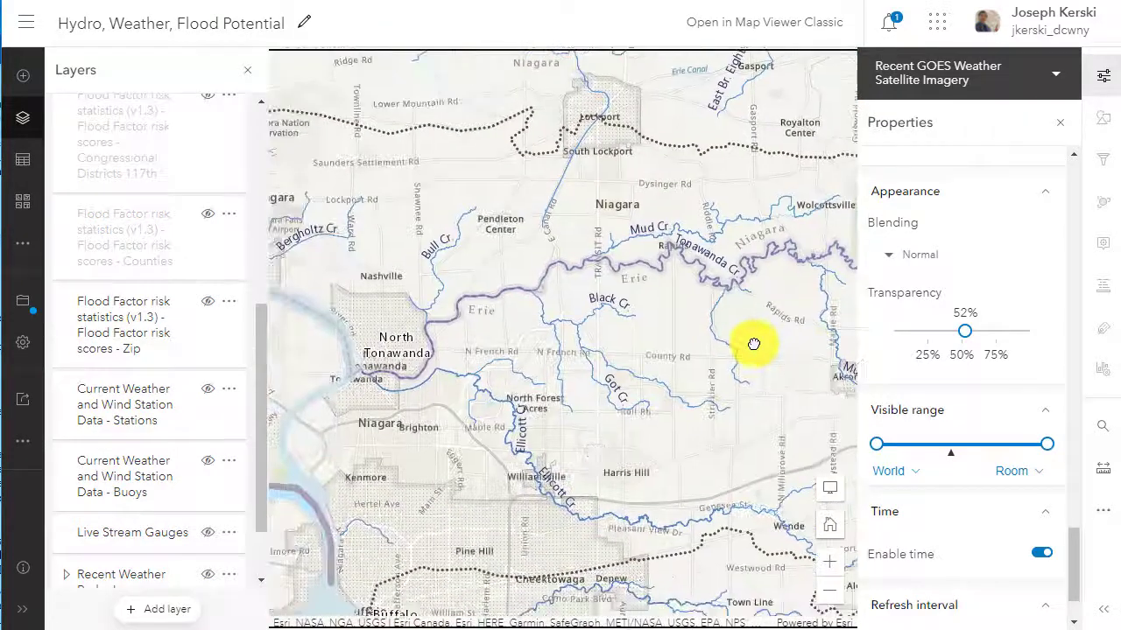
pyautogui.scroll(2, 613, 367)
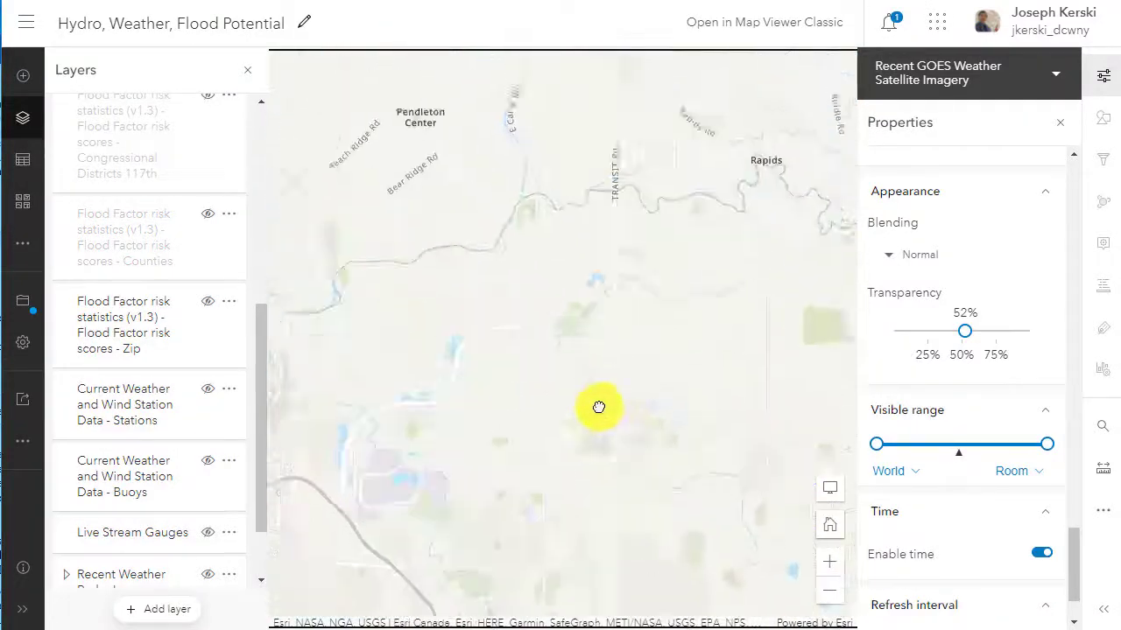
pyautogui.moveTo(595, 405); pyautogui.dragTo(607, 417)
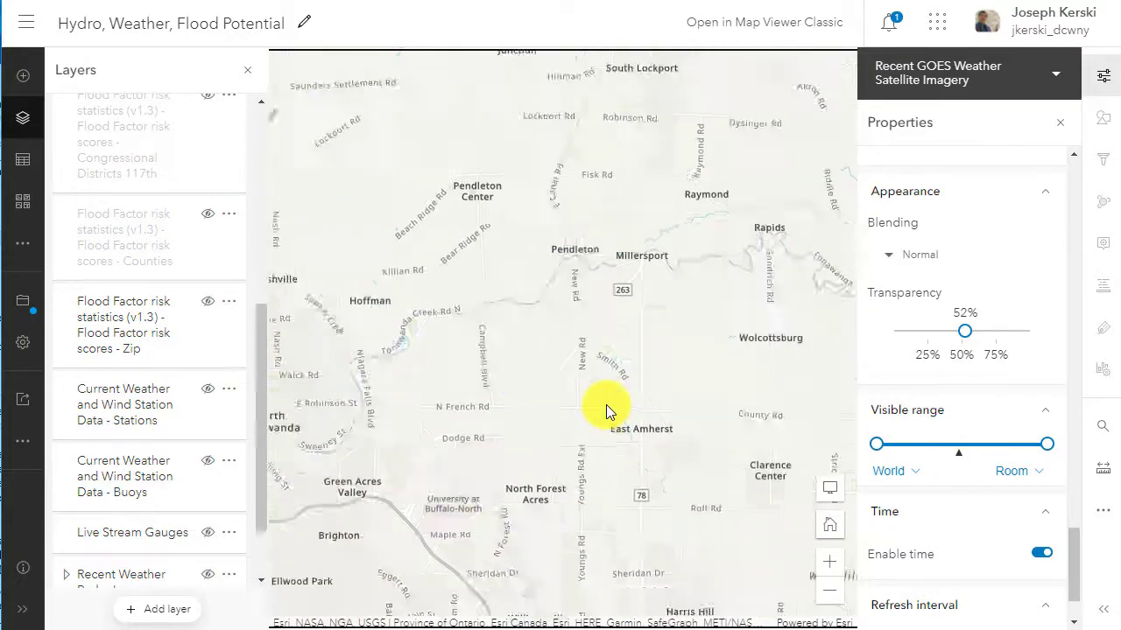
pyautogui.scroll(-2, 606, 404)
pyautogui.moveTo(631, 443); pyautogui.dragTo(586, 216)
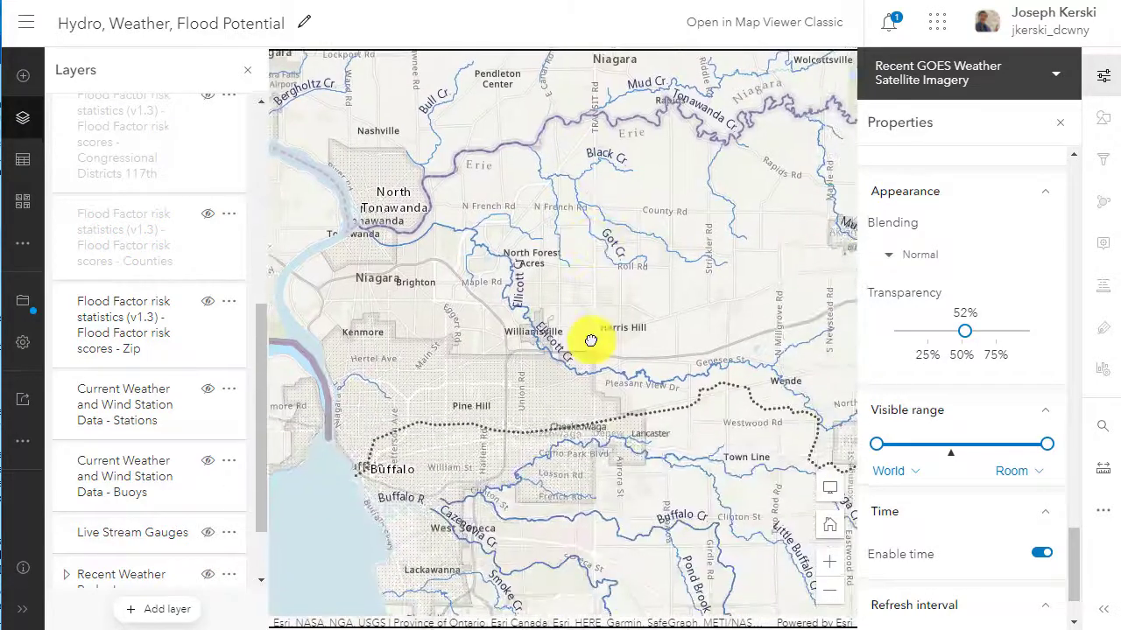
# Examine the streams and watershed divides south of Buffalo around Eighteenmile and Cattaraugus Creeks.
pyautogui.scroll(-2, 591, 340)
pyautogui.moveTo(604, 393); pyautogui.dragTo(540, 328)
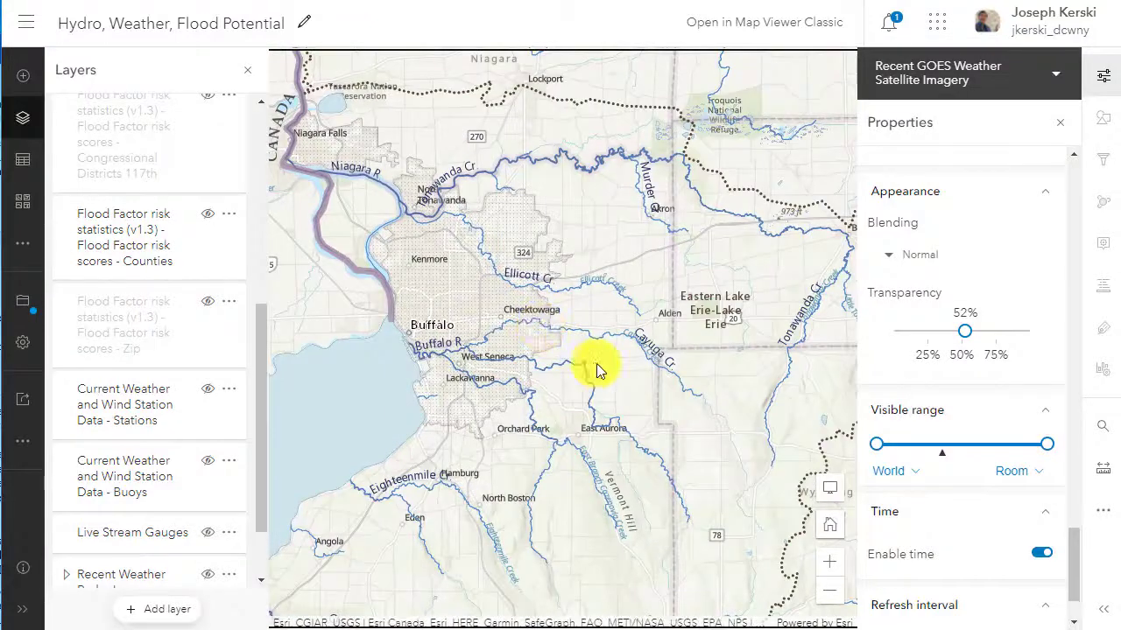
pyautogui.moveTo(592, 370); pyautogui.dragTo(607, 202)
pyautogui.scroll(-2, 612, 353)
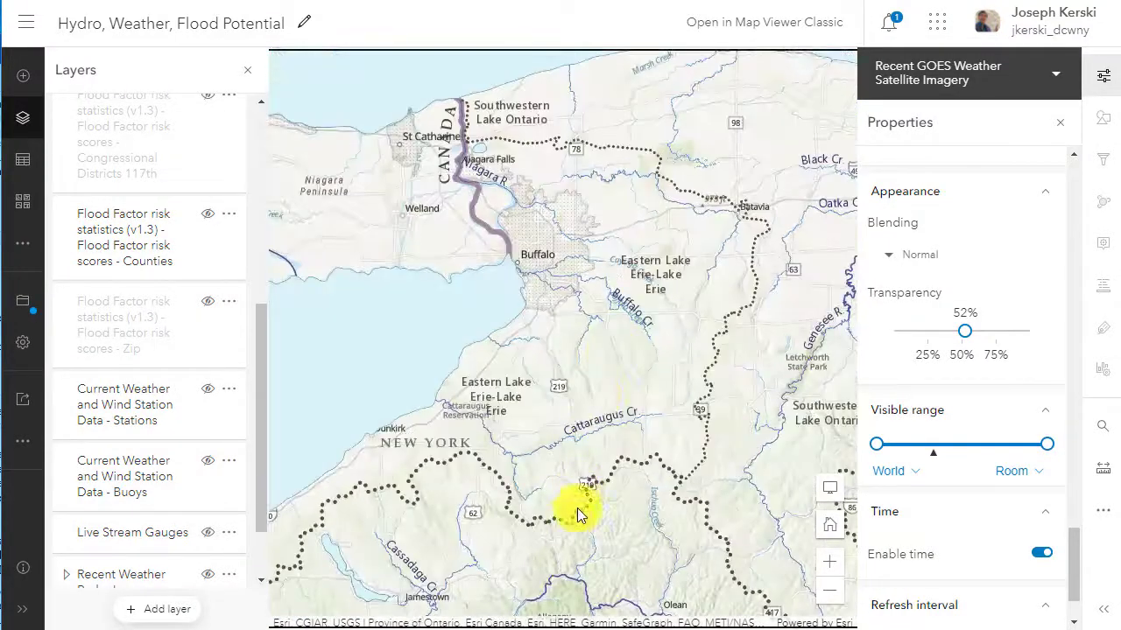
pyautogui.moveTo(581, 517); pyautogui.dragTo(643, 394)
pyautogui.scroll(-2, 643, 394)
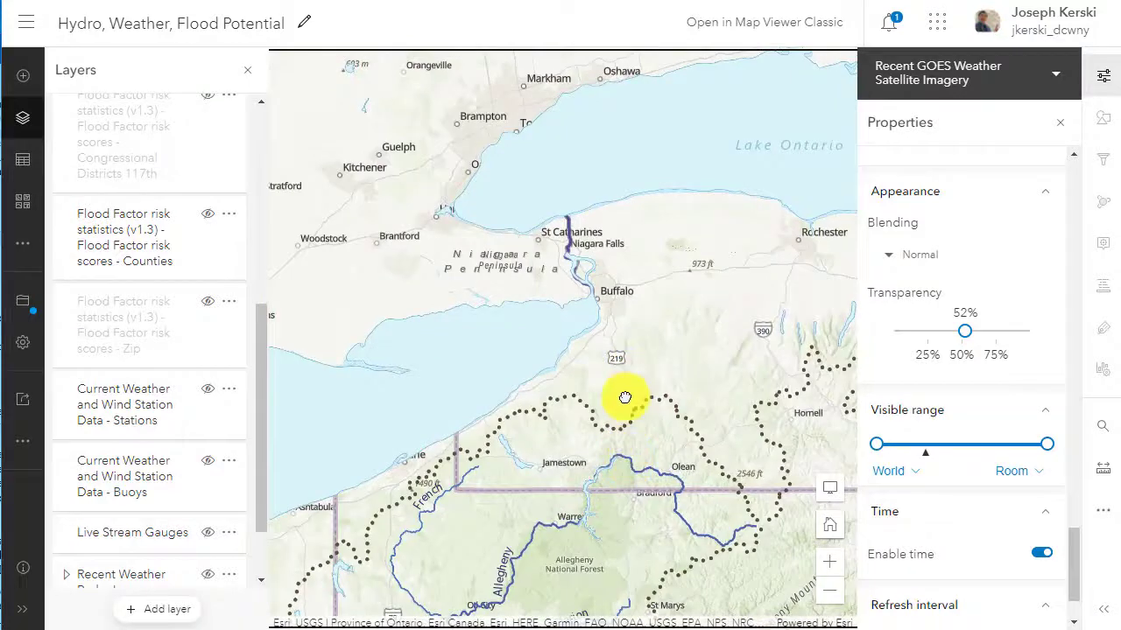
pyautogui.moveTo(628, 380); pyautogui.dragTo(620, 408)
pyautogui.scroll(2, 620, 408)
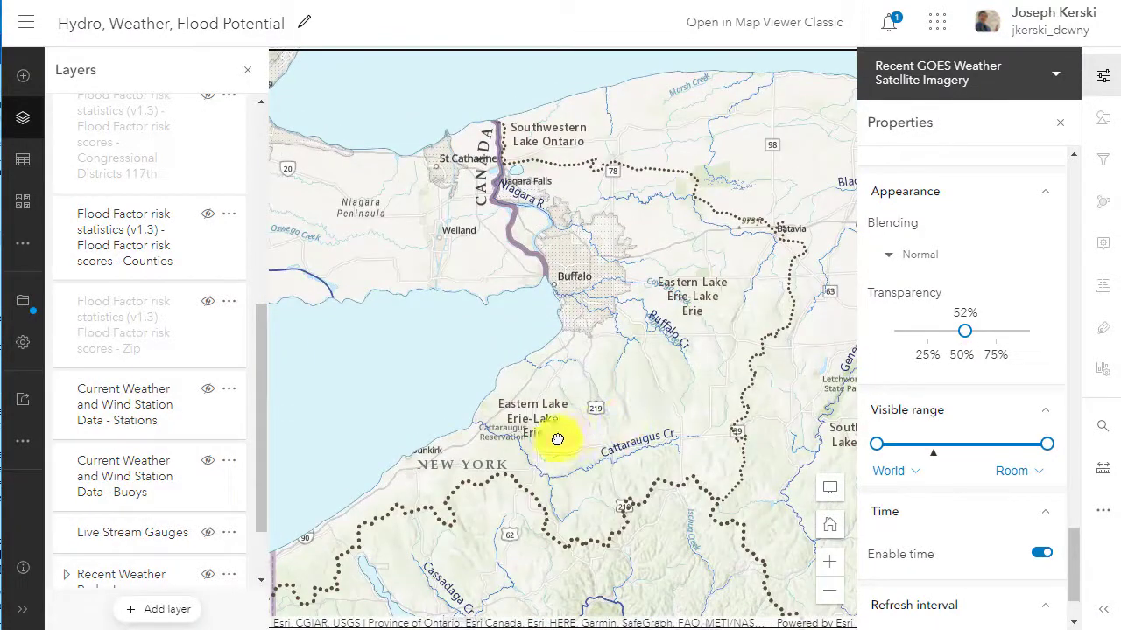
# Hide the Esri Hydro Reference Overlay and open the choices for adding a layer to the map.
pyautogui.scroll(-2, 200, 438)
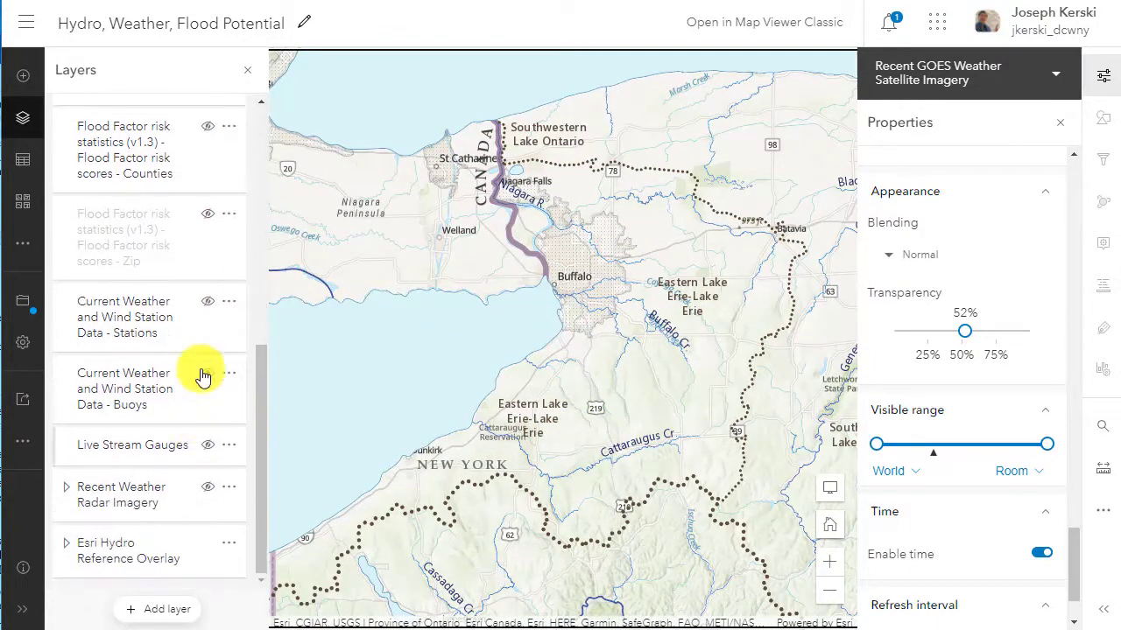
pyautogui.click(207, 544)
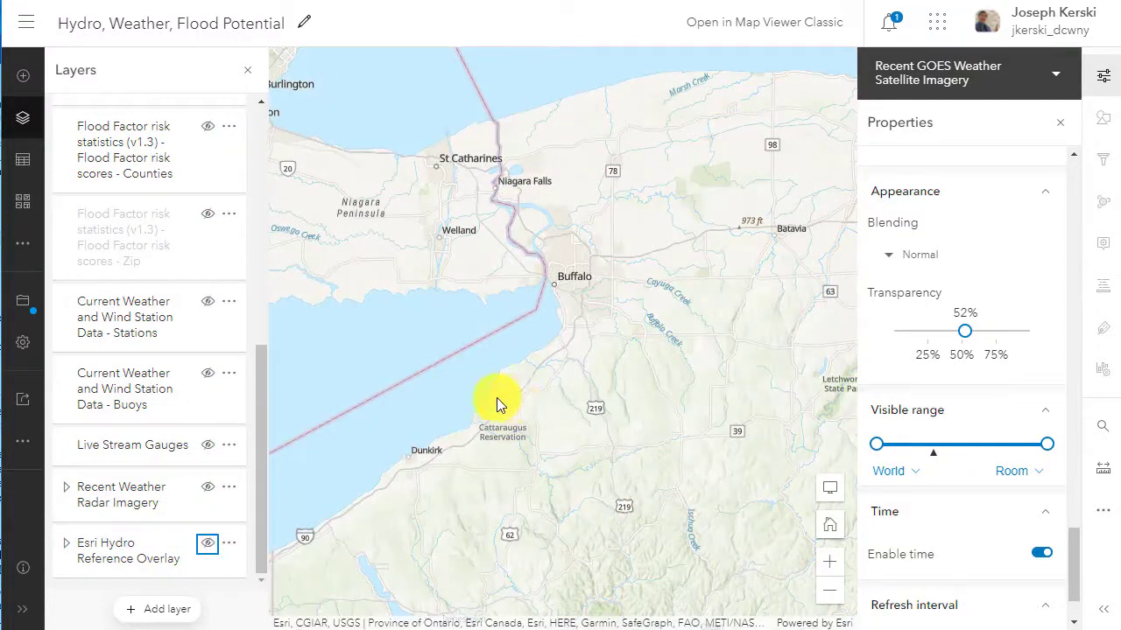
pyautogui.click(20, 83)
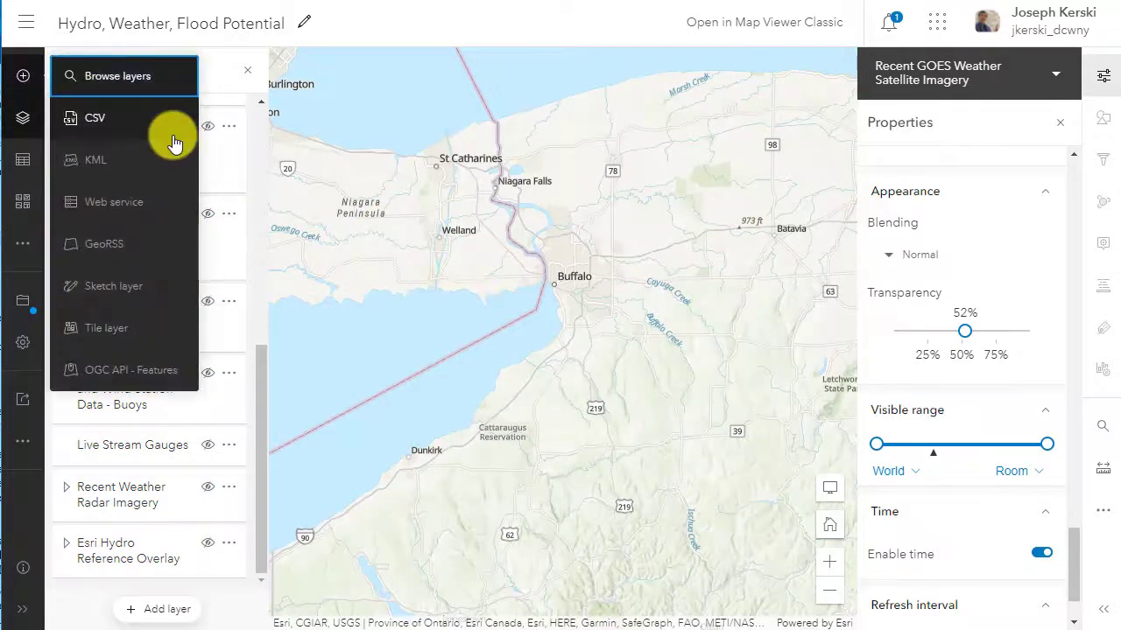